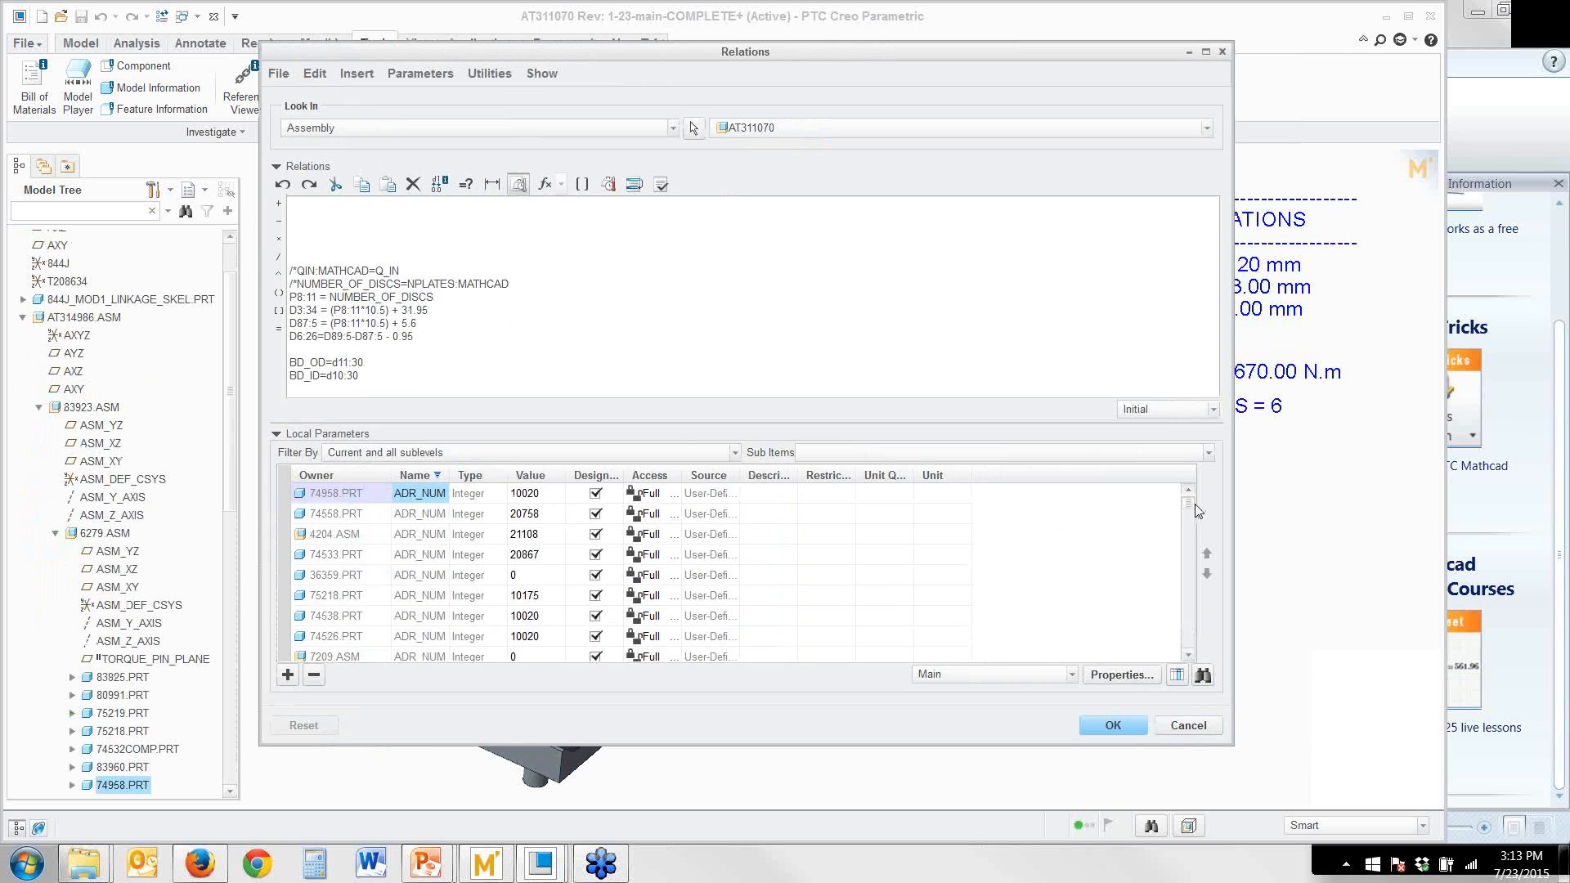
Locate the QIN parameter of AT311070.ASM among the local parameters and widen the Source column
{"action": "left_click_drag", "start_coordinate": [1188, 505], "coordinate": [1185, 640]}
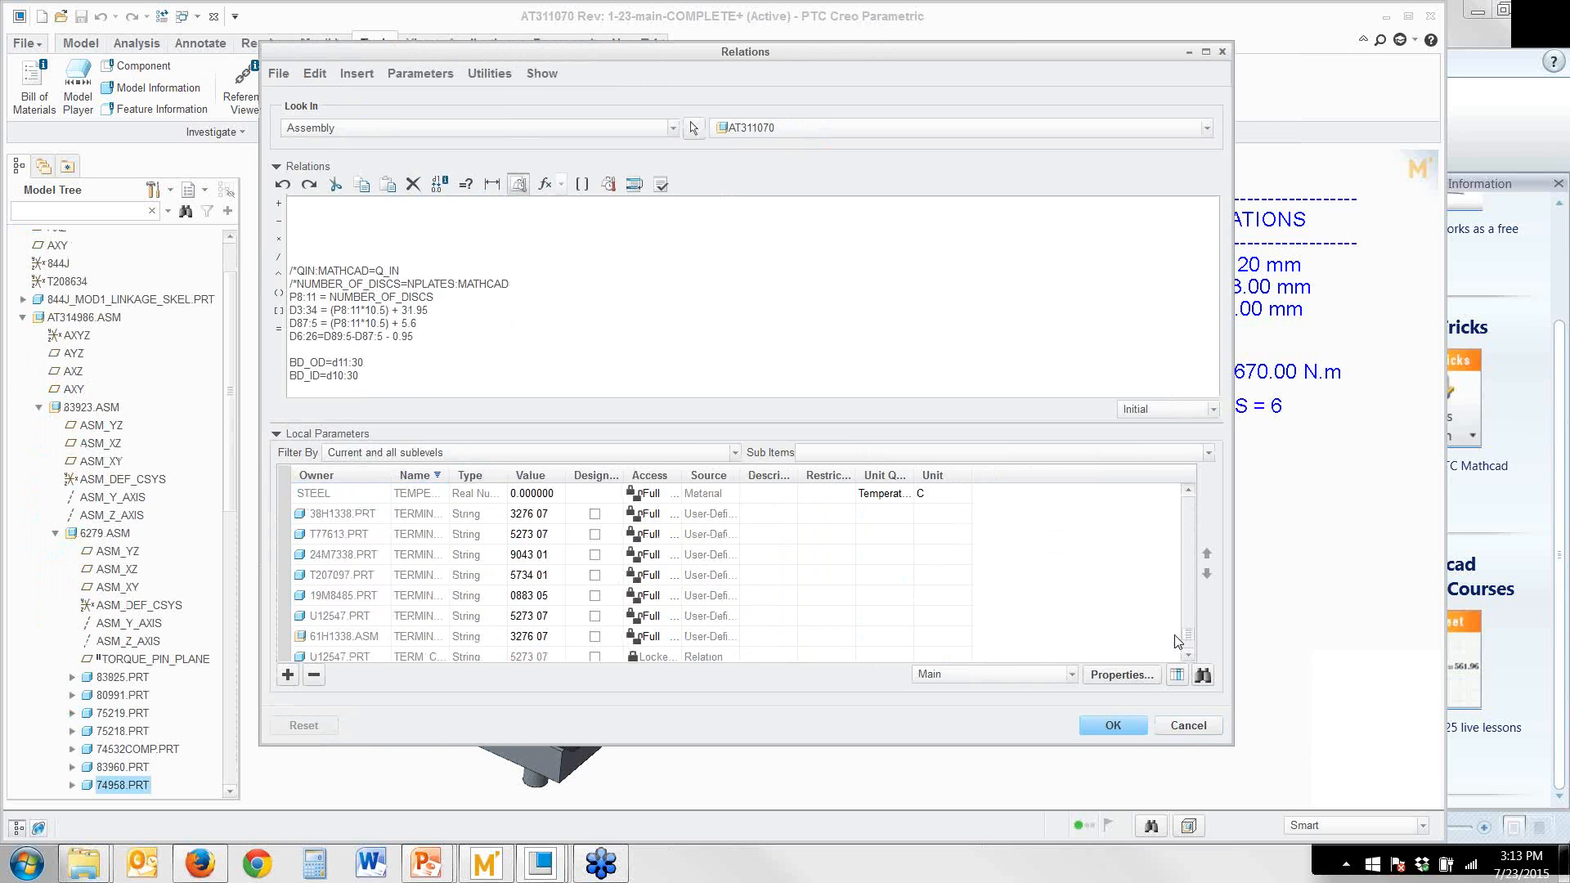
{"action": "scroll", "coordinate": [446, 556], "scroll_direction": "down", "scroll_amount": 3}
{"action": "scroll", "coordinate": [446, 556], "scroll_direction": "up", "scroll_amount": 3}
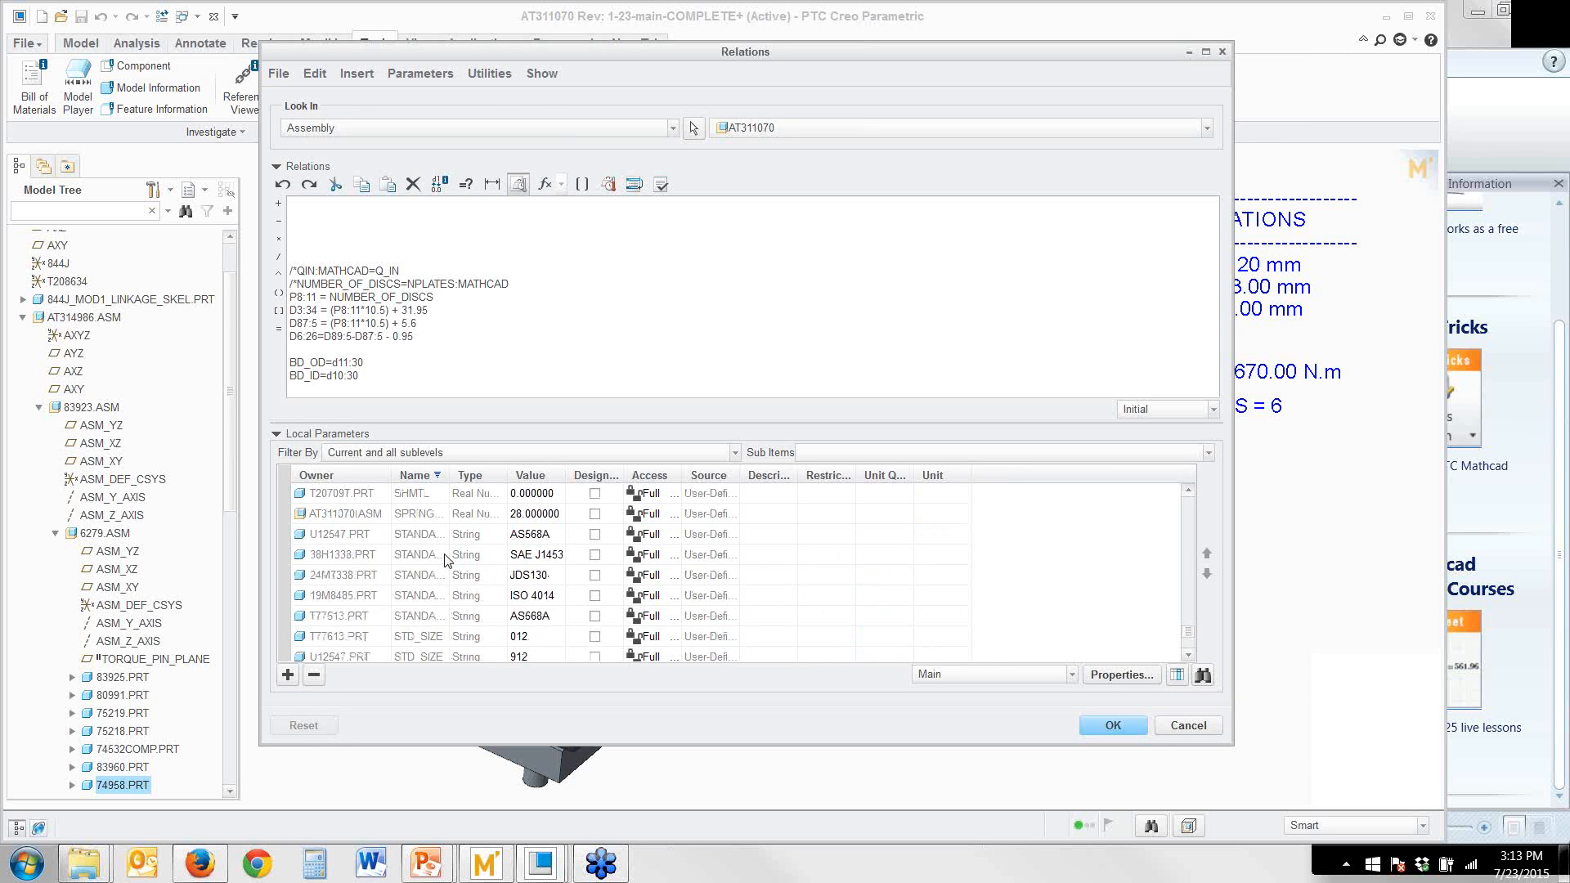
{"action": "scroll", "coordinate": [446, 559], "scroll_direction": "up", "scroll_amount": 5}
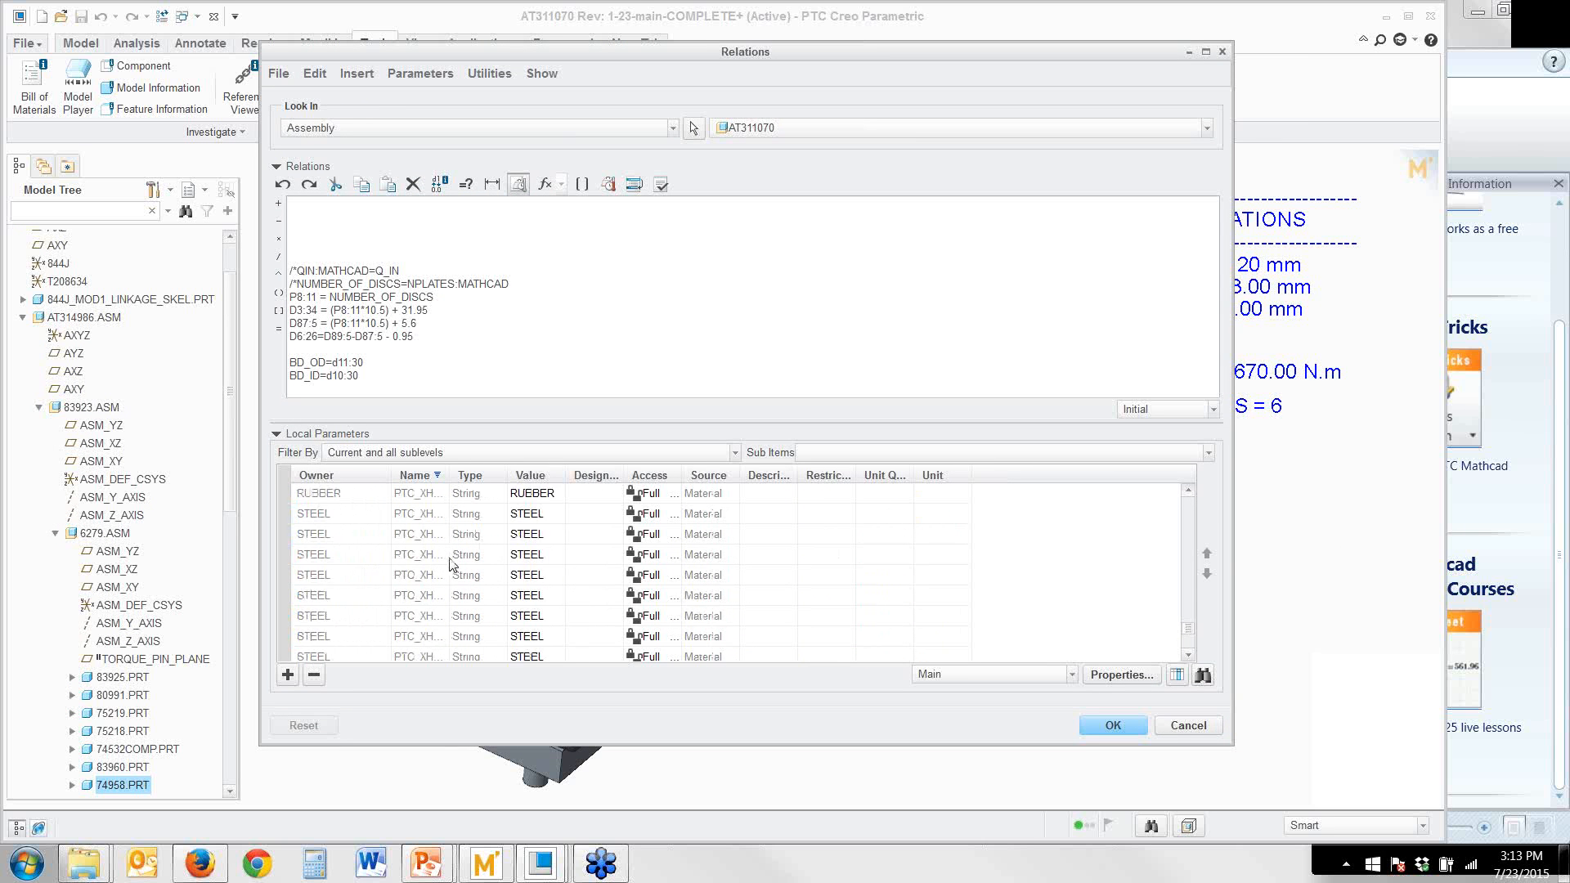
{"action": "scroll", "coordinate": [452, 573], "scroll_direction": "down", "scroll_amount": 3}
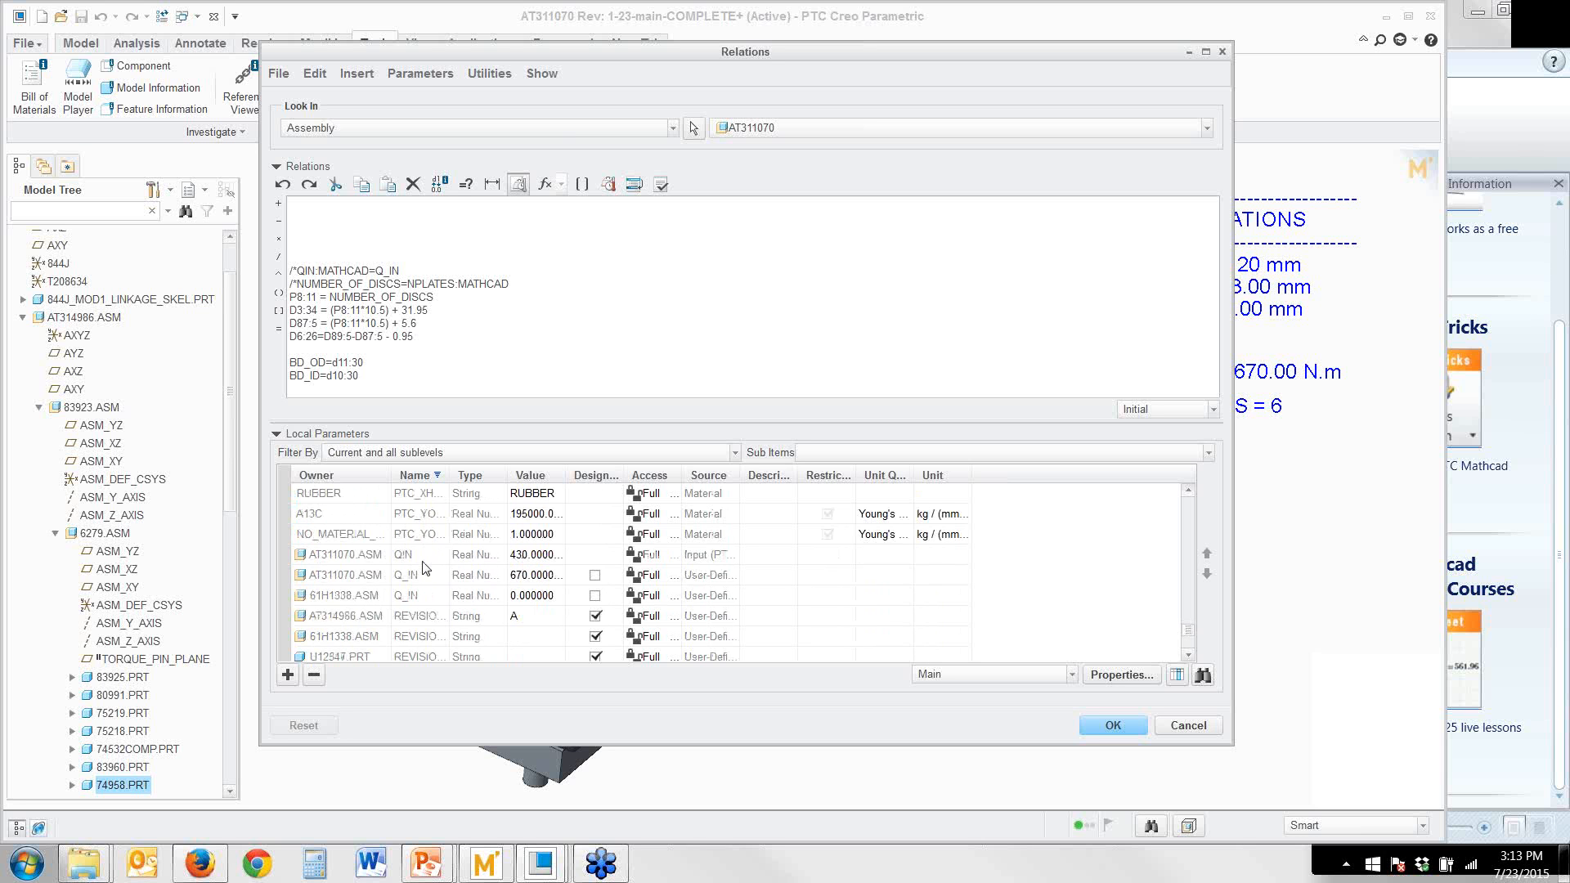
{"action": "left_click_drag", "start_coordinate": [741, 477], "coordinate": [789, 491]}
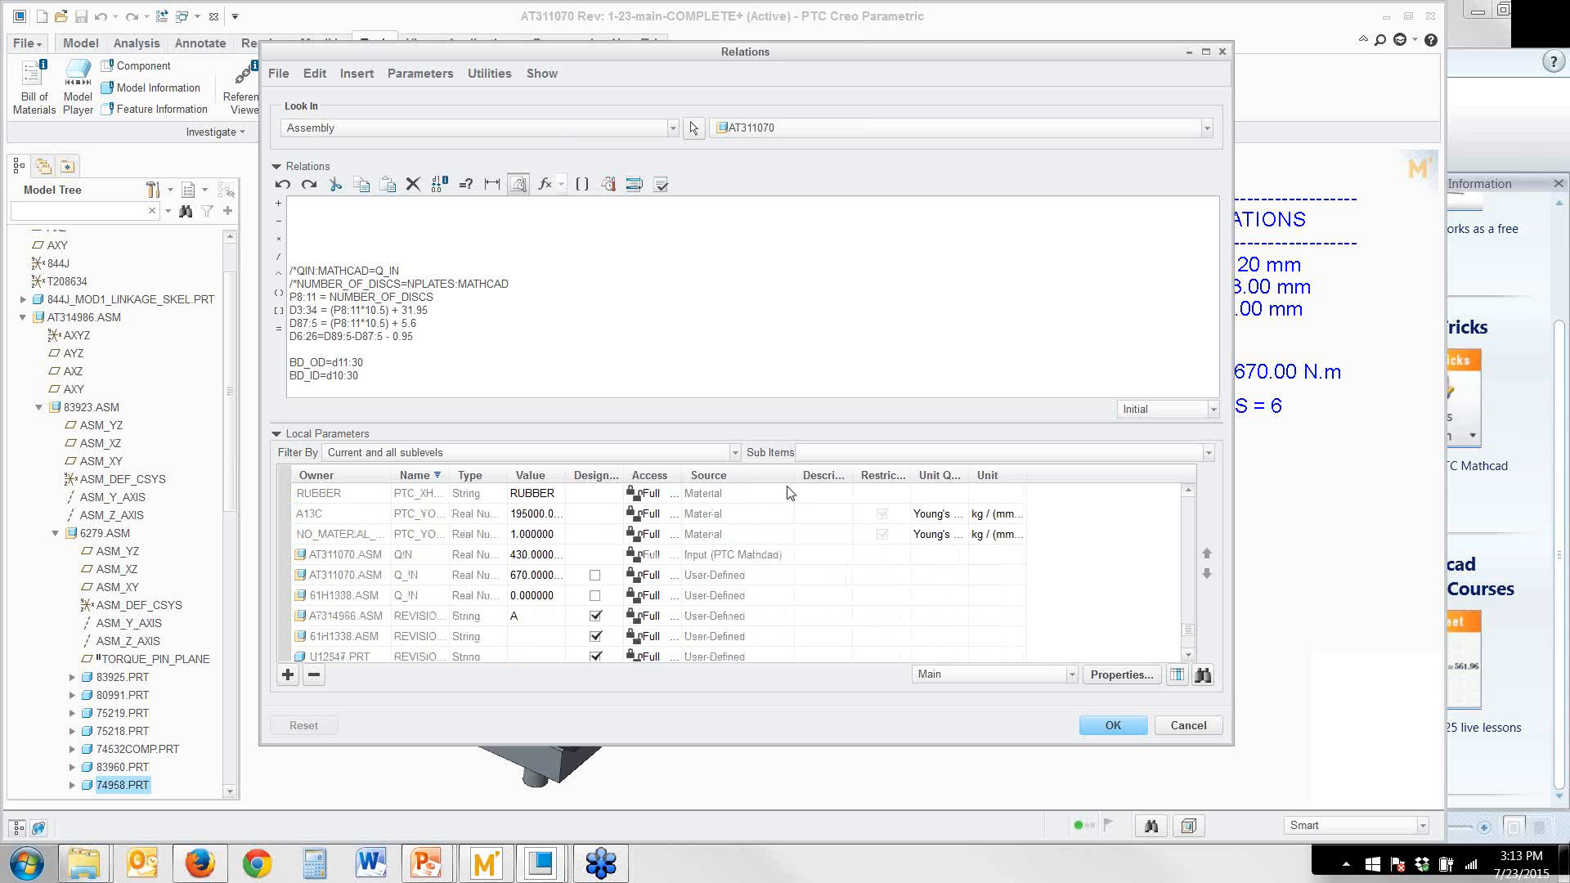
Add the relation QIN:MATHCAD=Q_IN at the start of the assembly relations, inserting both parameters from the local parameter list
{"action": "left_click", "coordinate": [436, 561]}
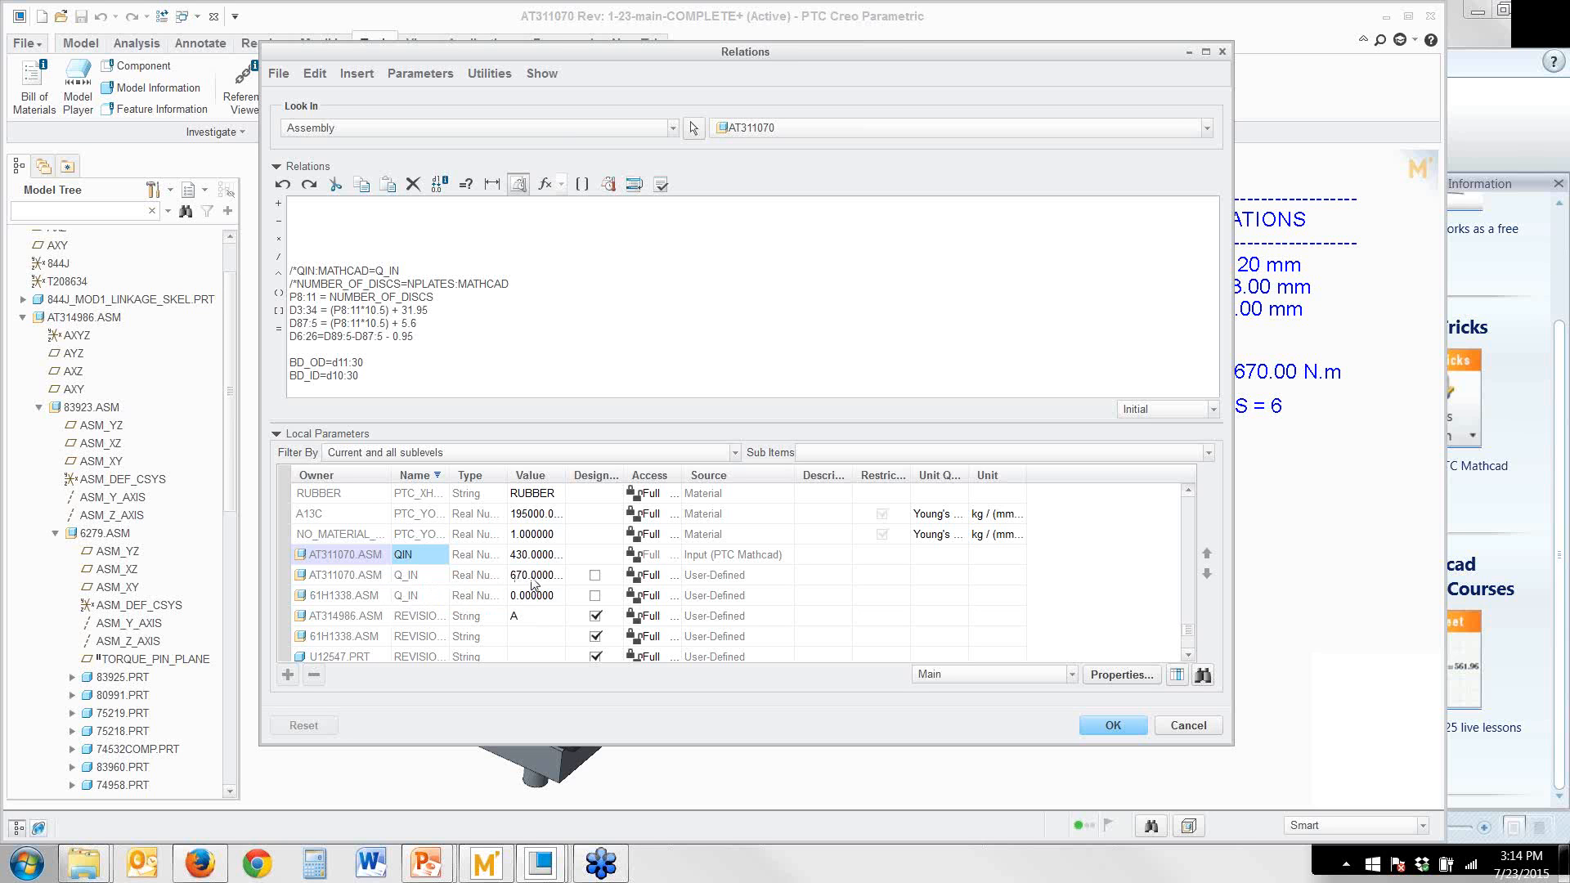
{"action": "right_click", "coordinate": [439, 561]}
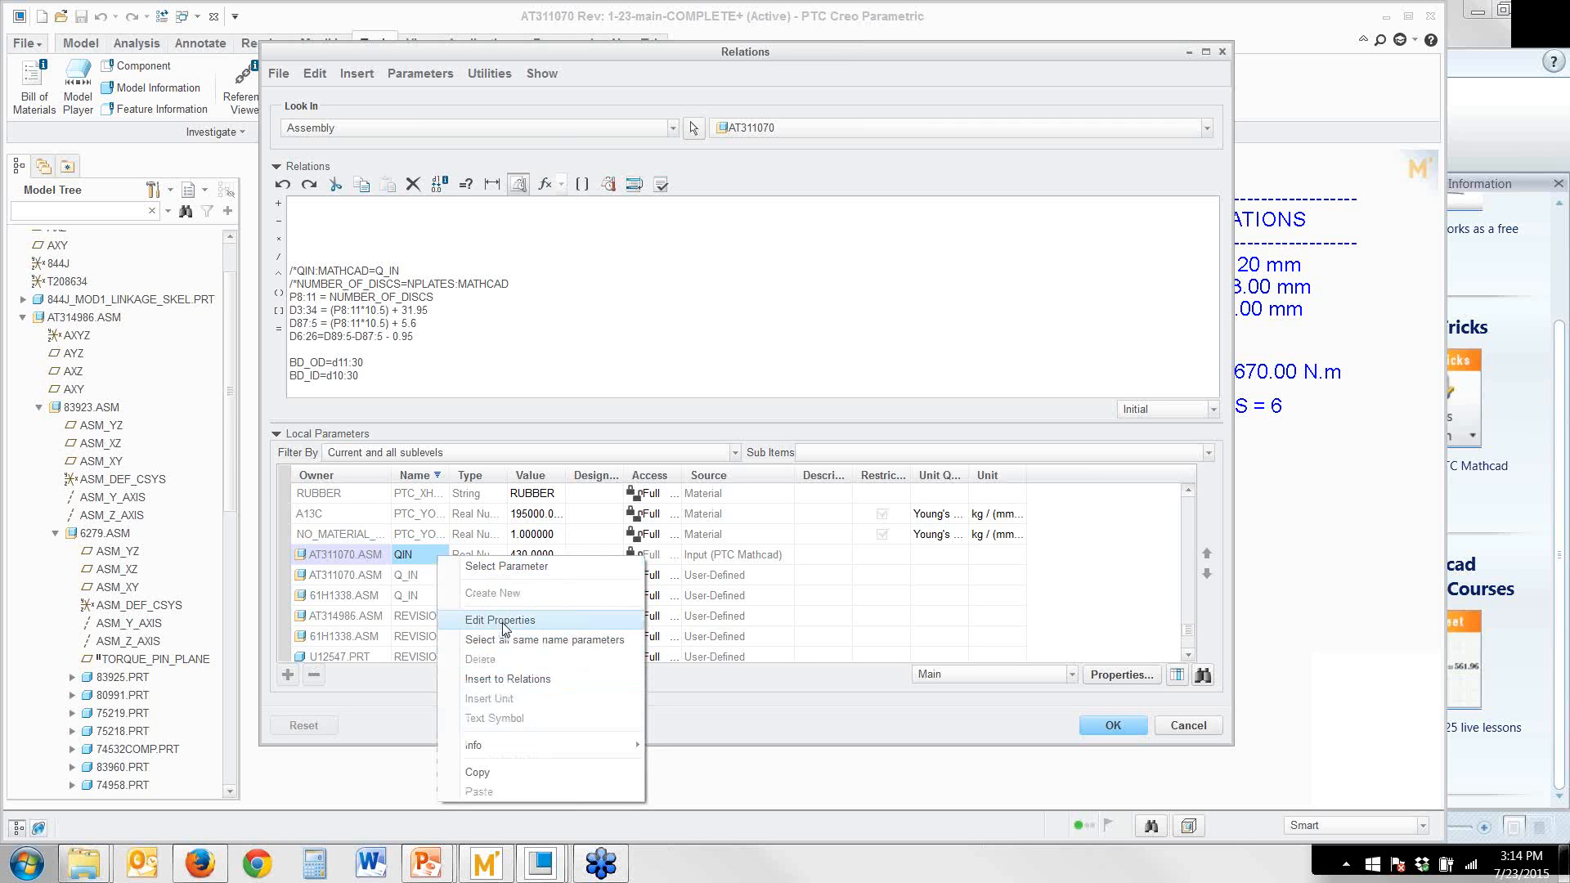
{"action": "left_click", "coordinate": [507, 679]}
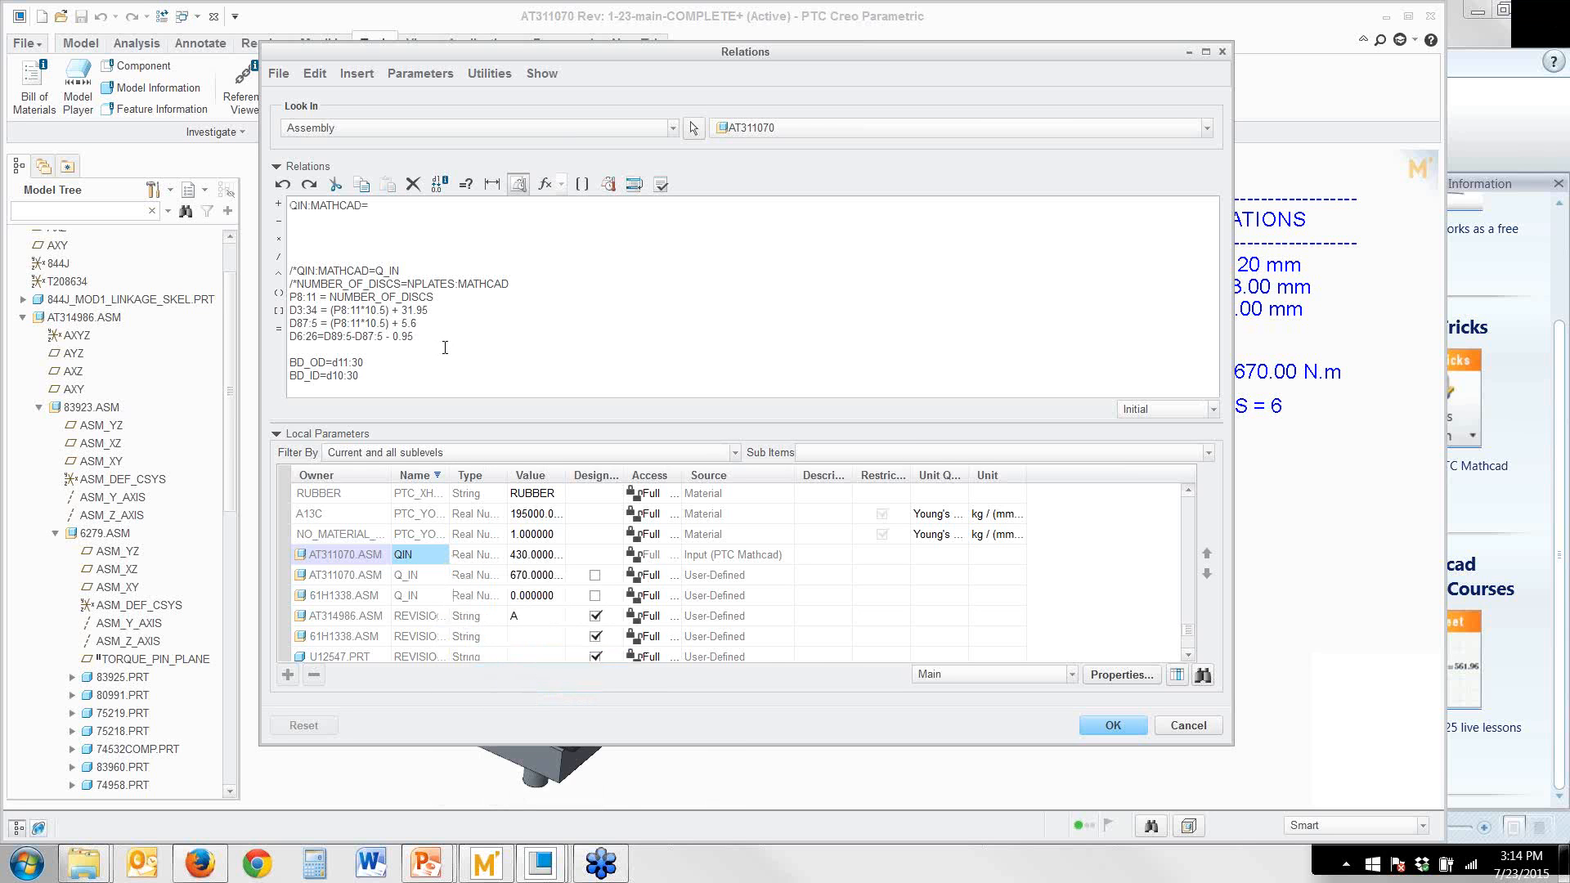
{"action": "left_click", "coordinate": [436, 579]}
{"action": "right_click", "coordinate": [436, 579]}
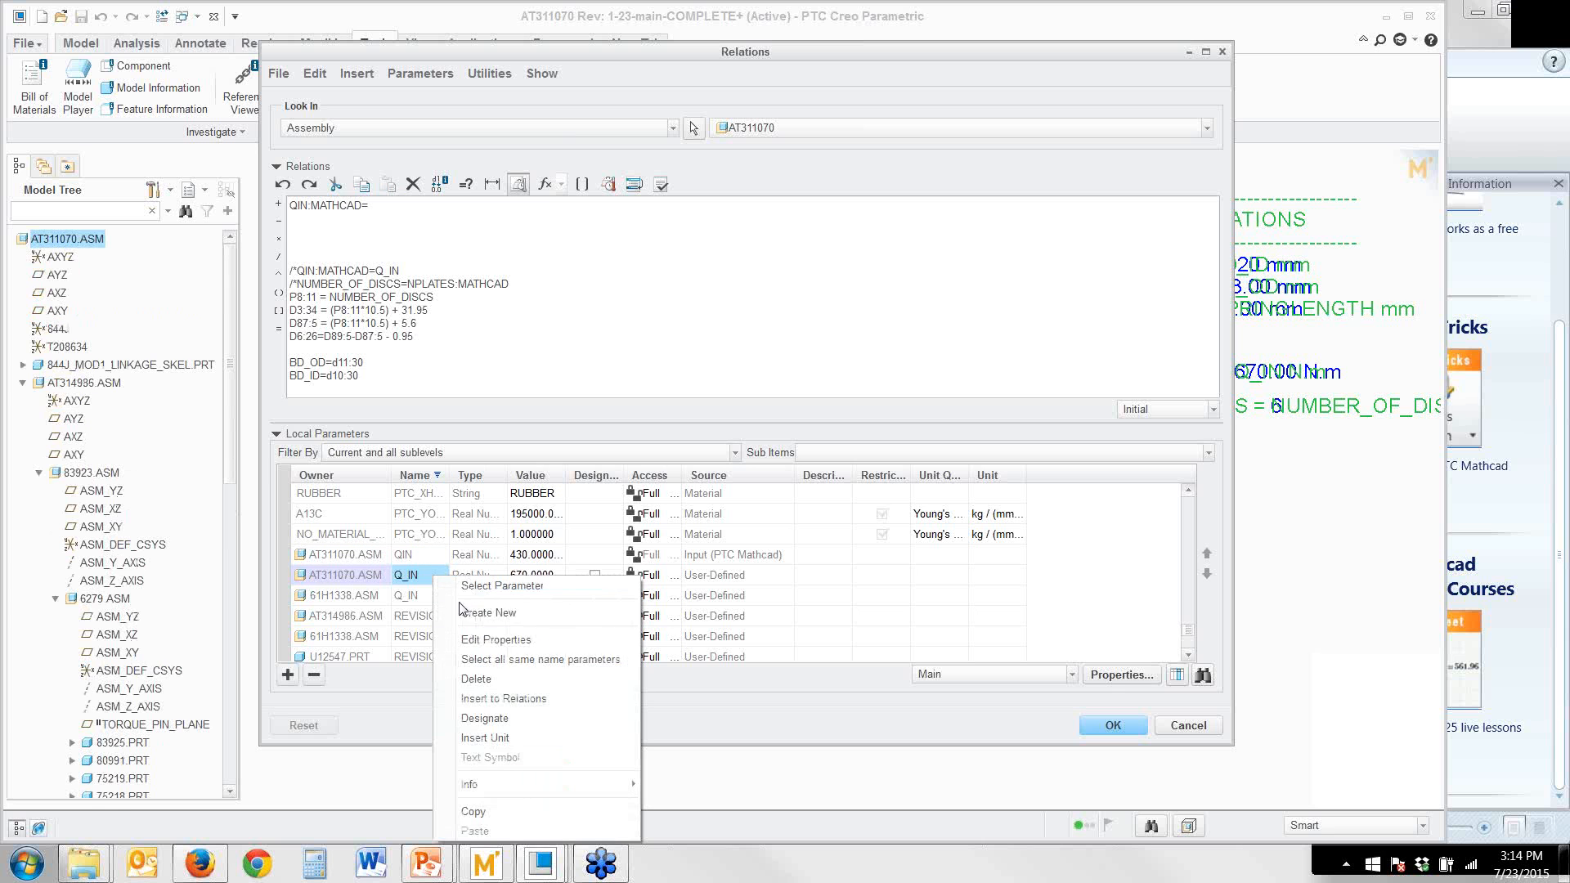
{"action": "left_click", "coordinate": [514, 701]}
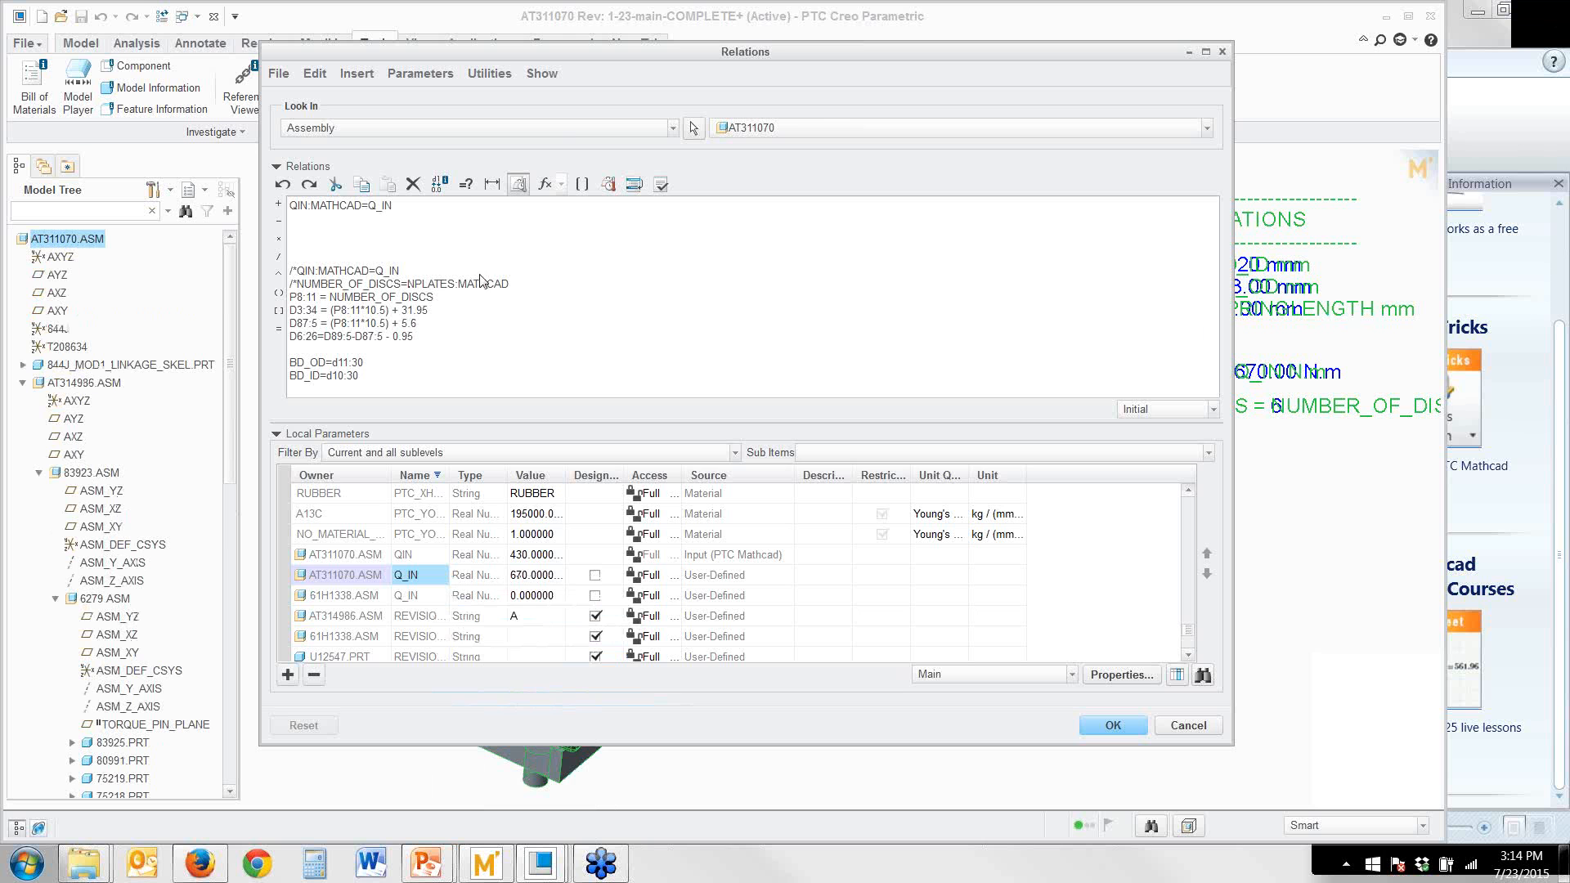
{"action": "key", "text": "Return"}
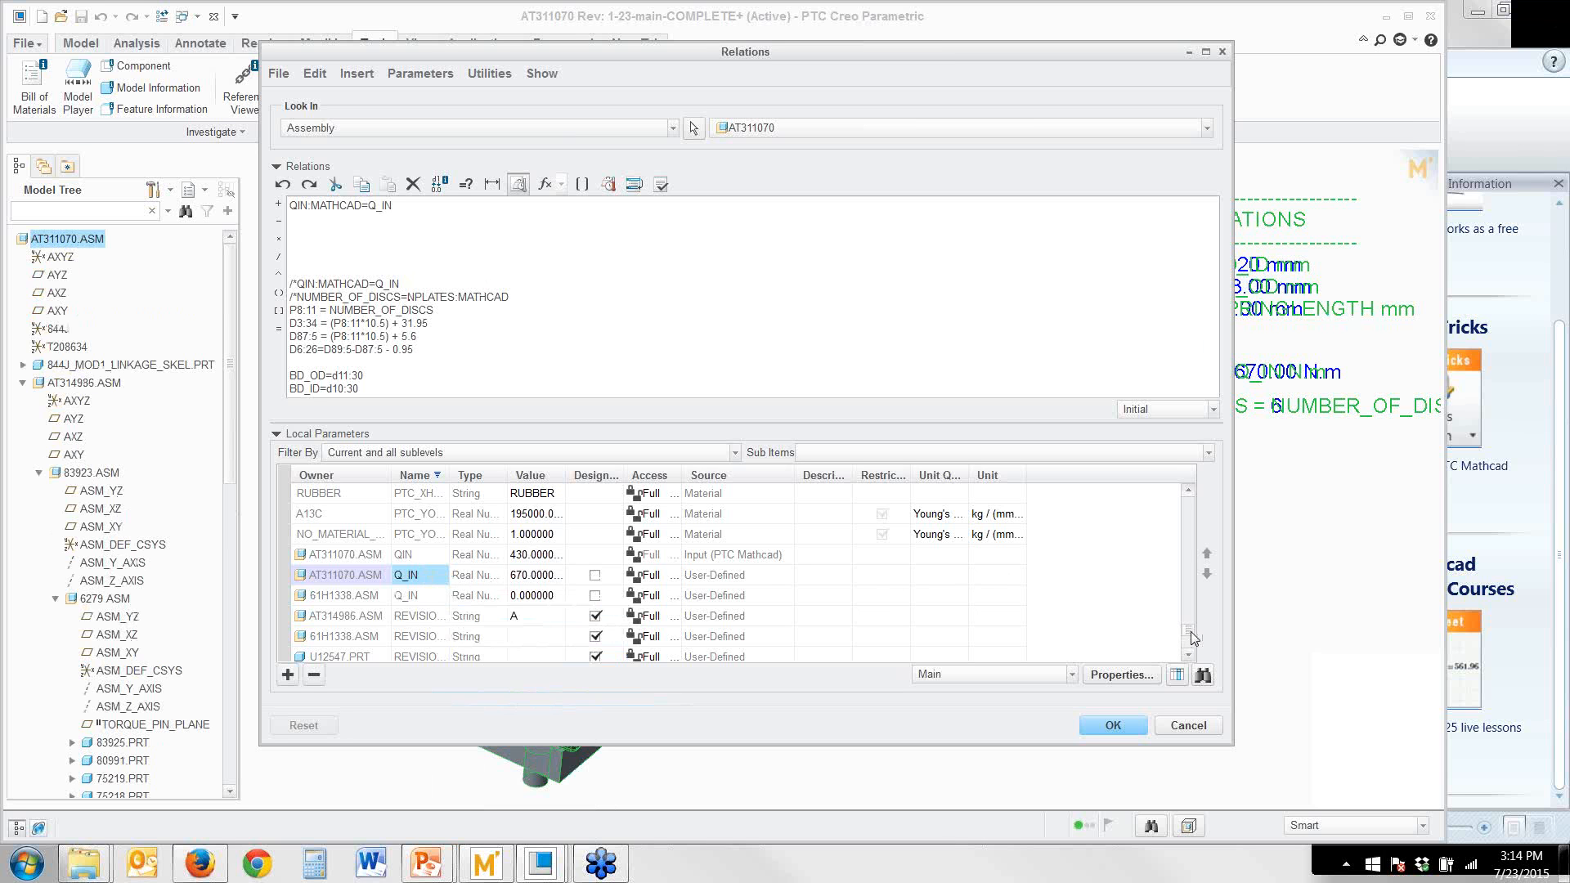
Add the relation NUMBER_OF_DISCS=NPLATES:MATHCAD on the second line, inserting both AT311070.ASM parameters from the local parameter list
{"action": "left_click_drag", "start_coordinate": [1193, 638], "coordinate": [1195, 549]}
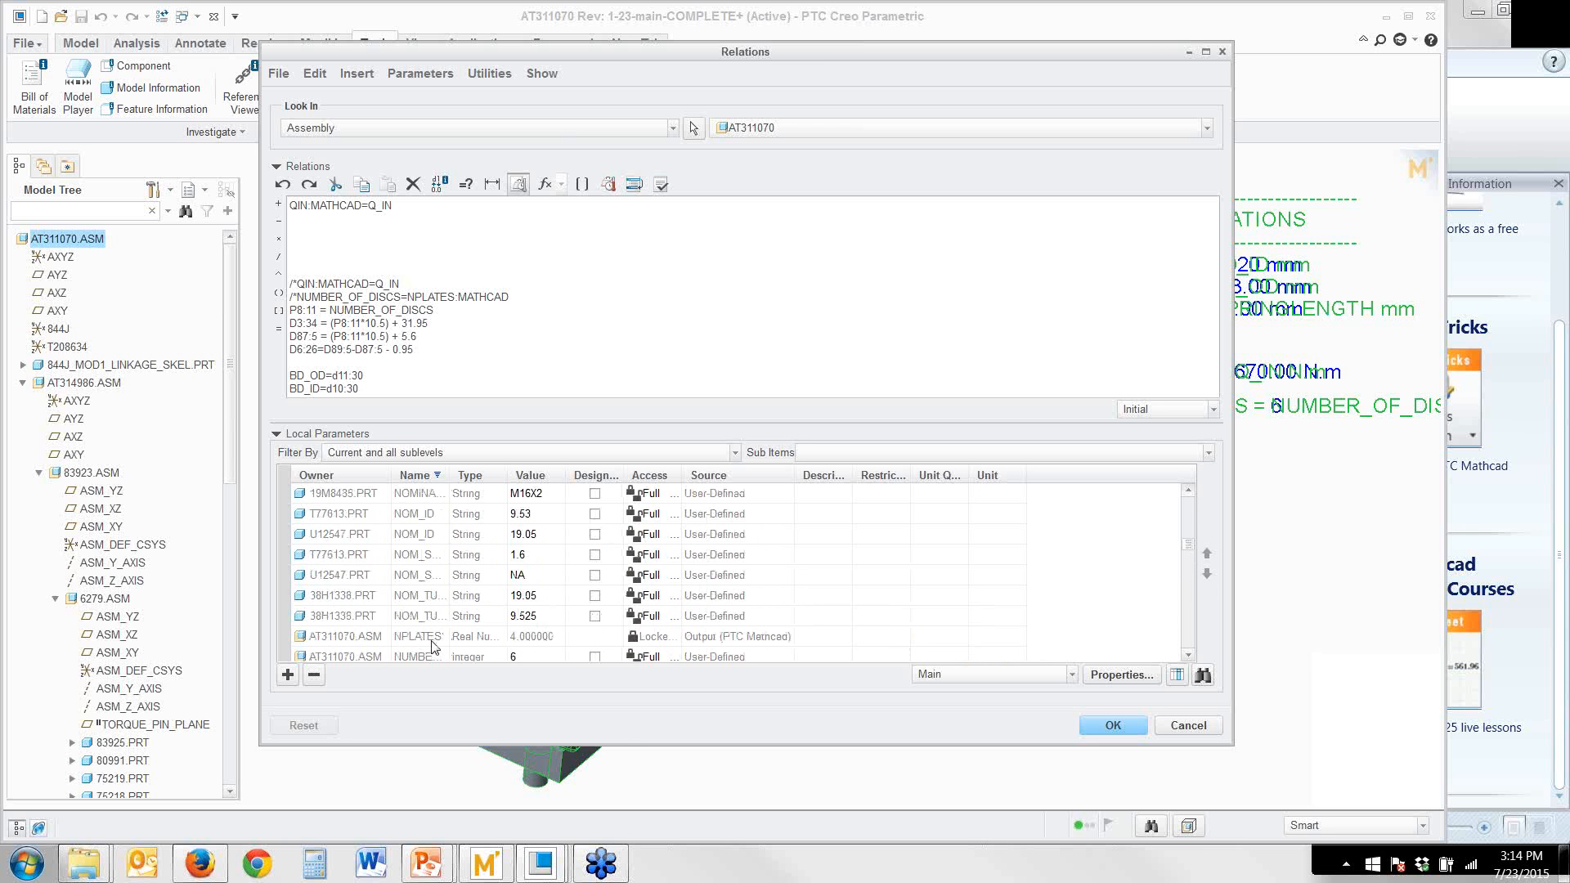
{"action": "scroll", "coordinate": [432, 646], "scroll_direction": "down", "scroll_amount": 1}
{"action": "left_click", "coordinate": [422, 575]}
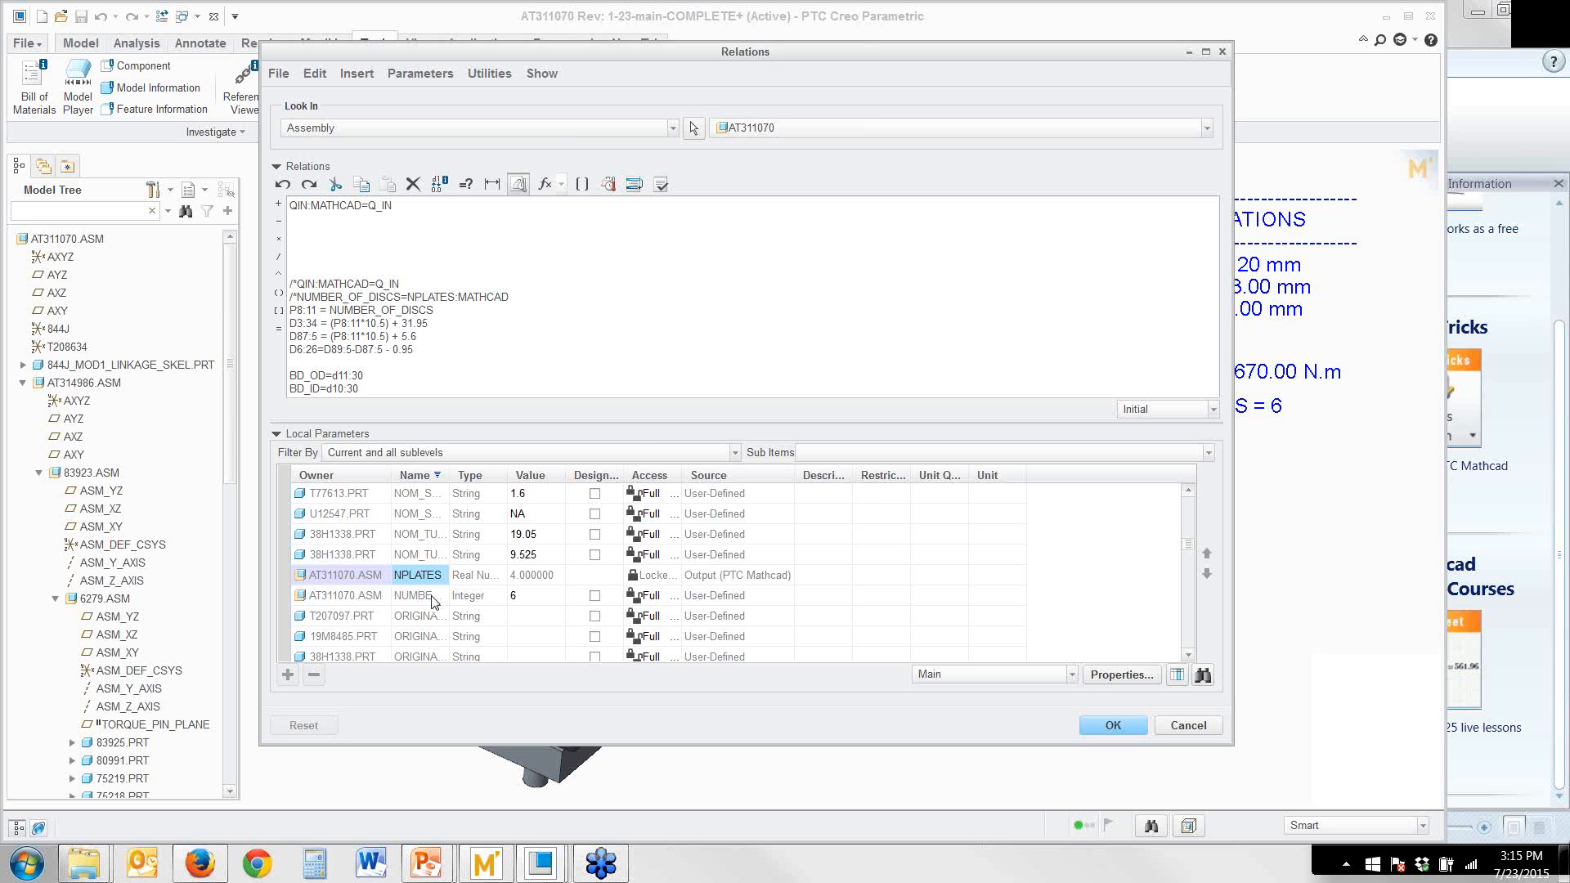
{"action": "left_click", "coordinate": [432, 596]}
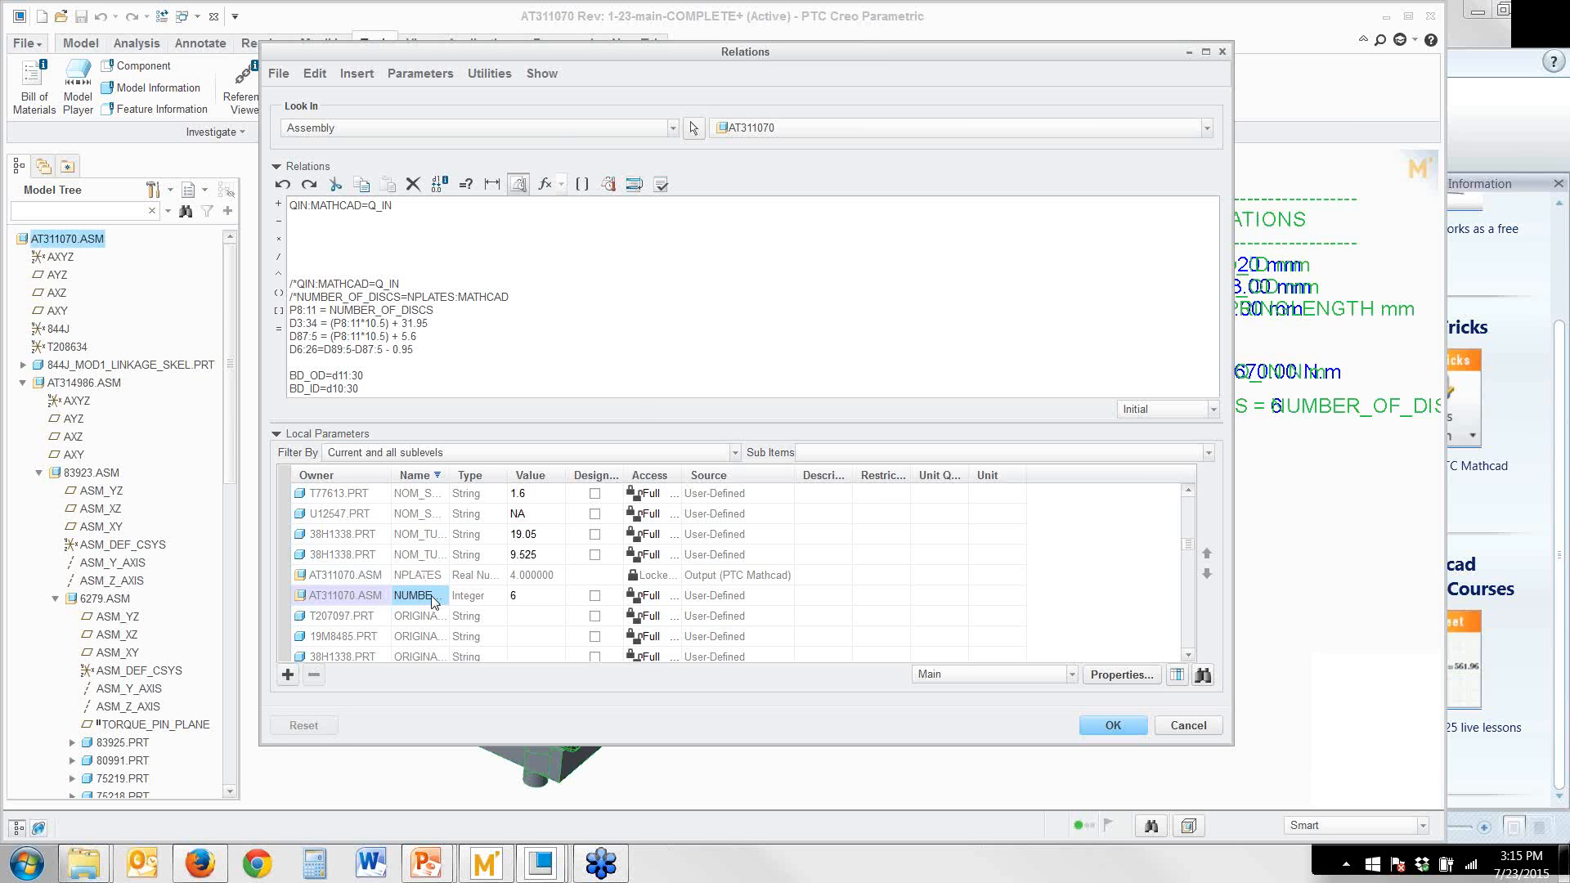
{"action": "right_click", "coordinate": [433, 598]}
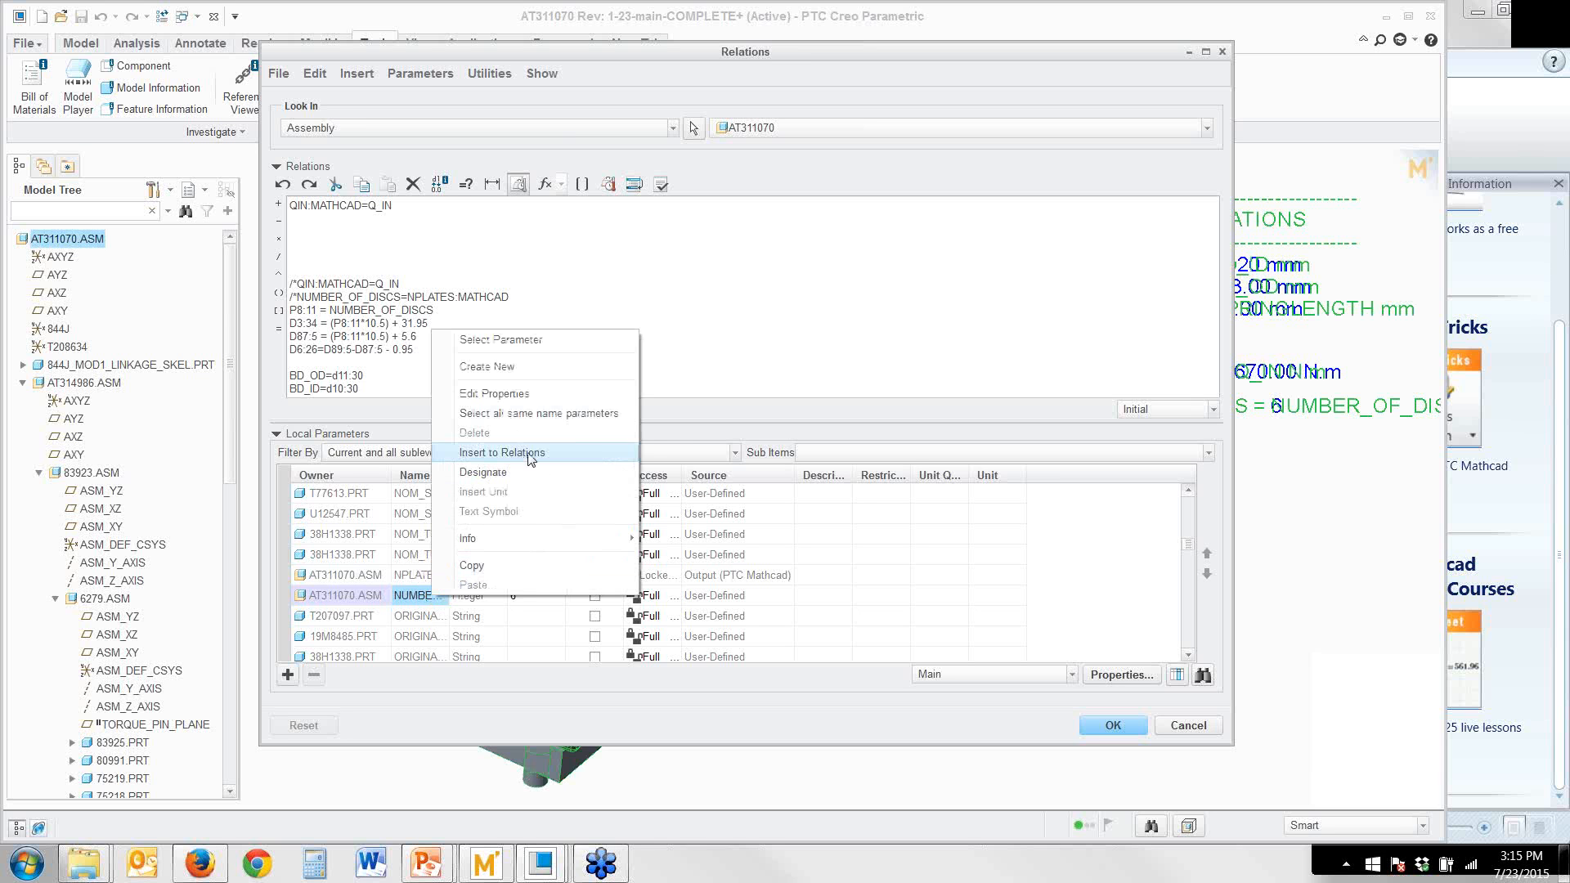
{"action": "left_click", "coordinate": [502, 452]}
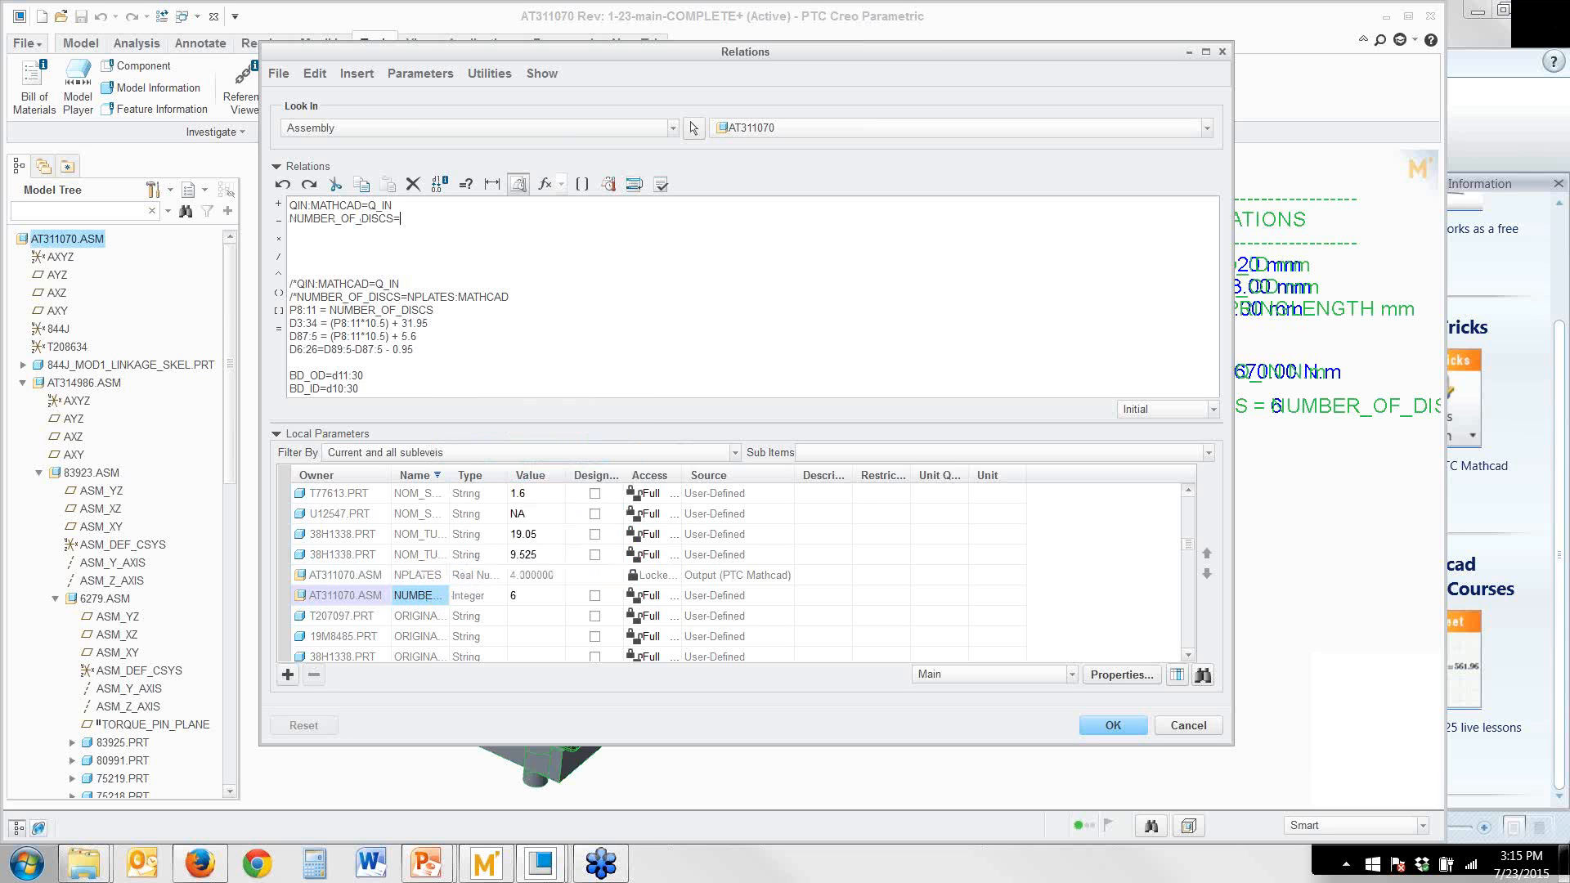
{"action": "left_click", "coordinate": [434, 574]}
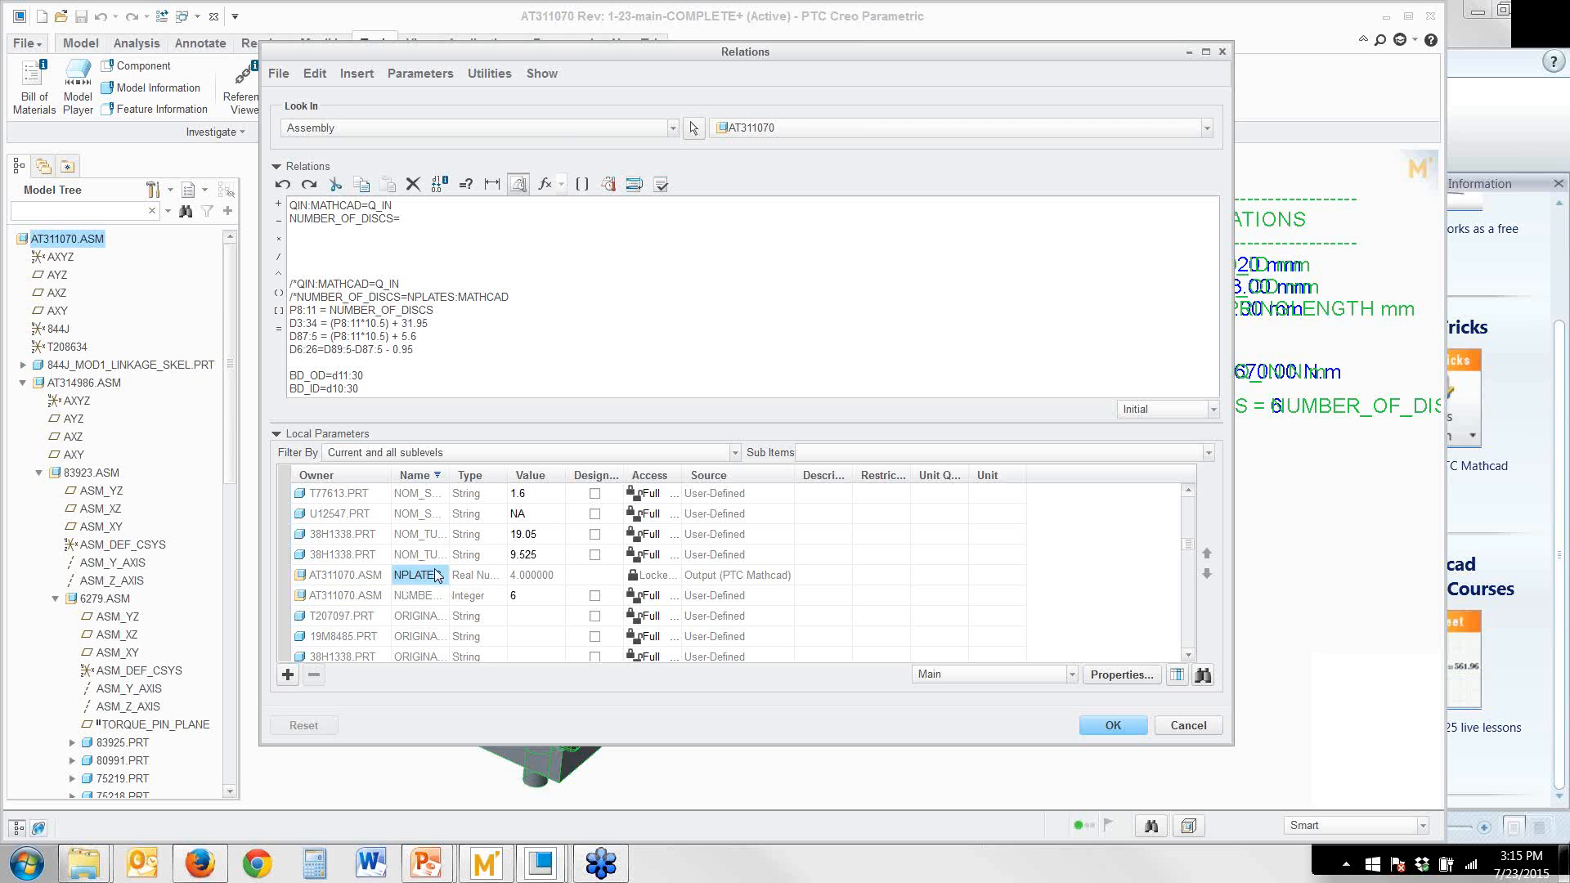
{"action": "right_click", "coordinate": [435, 575]}
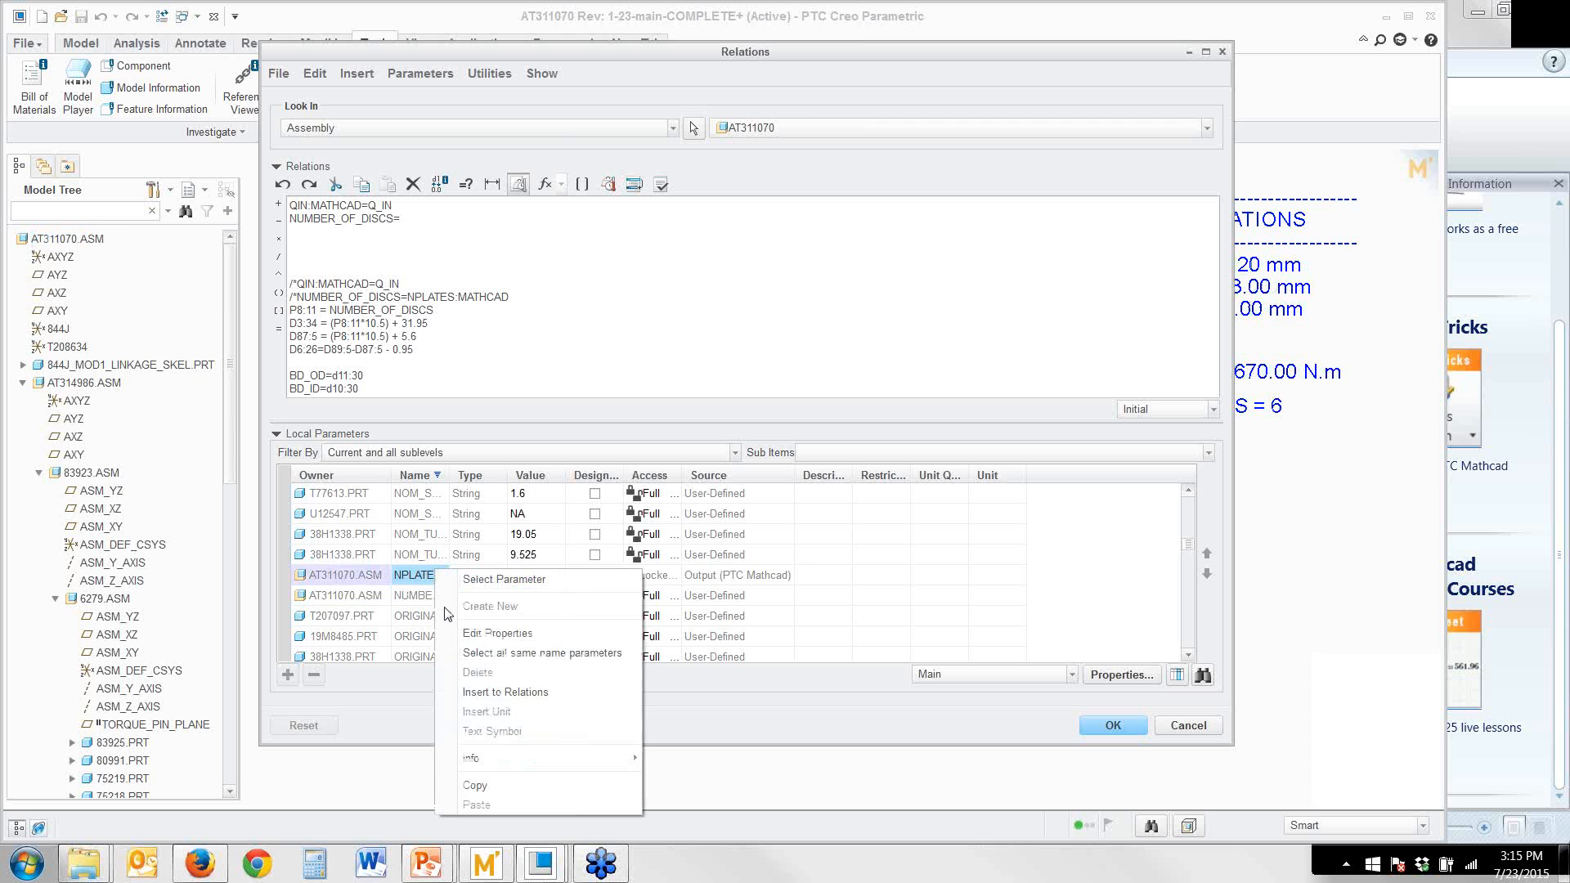
{"action": "left_click", "coordinate": [475, 696]}
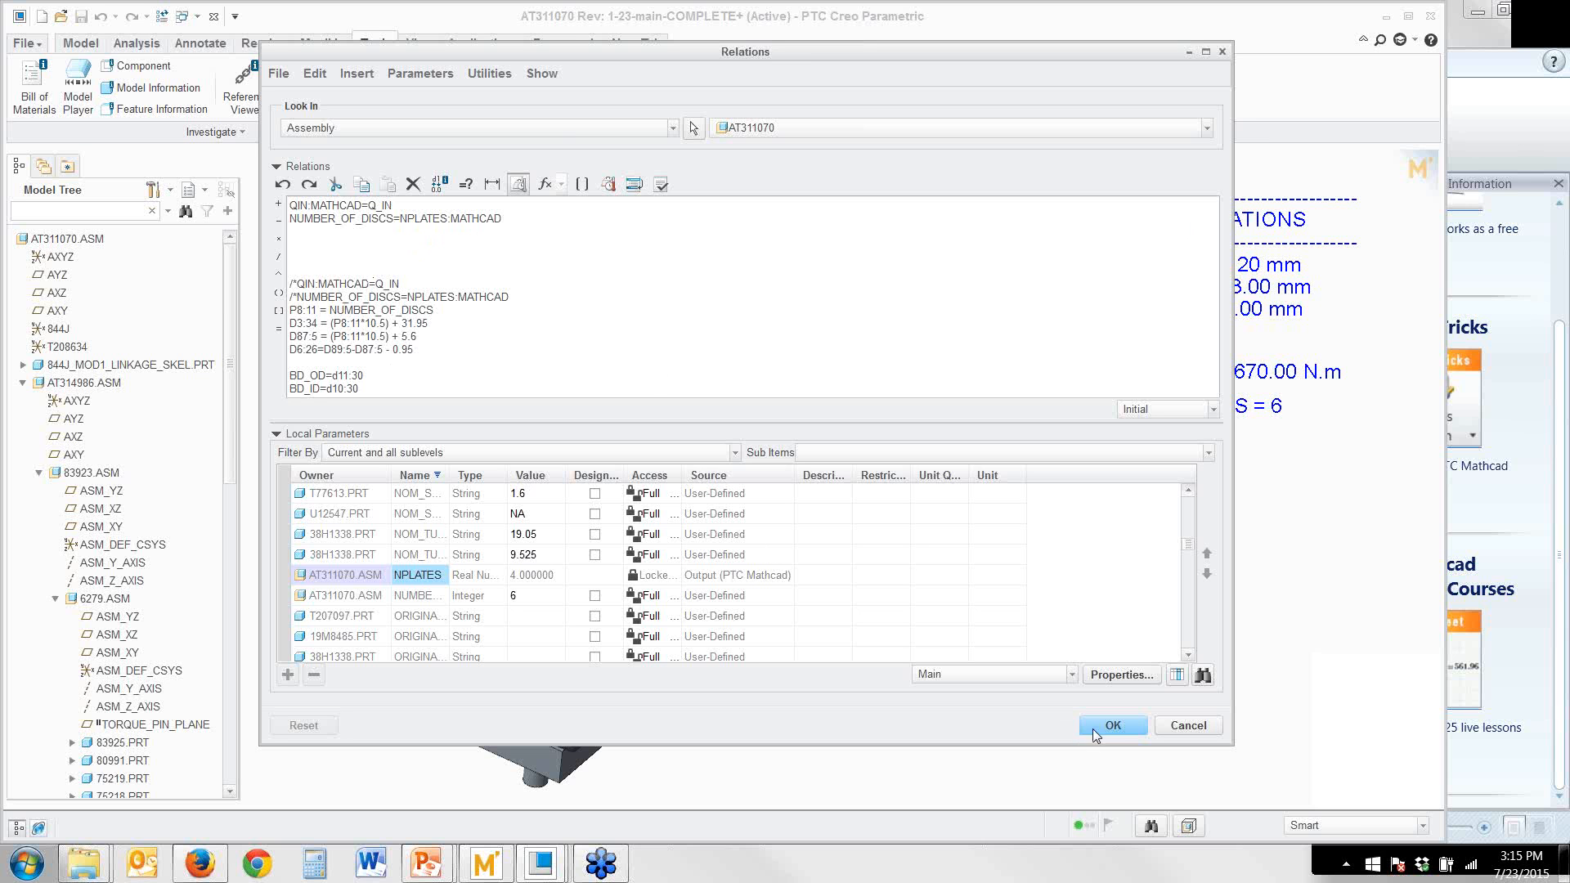
Reset the local parameter filter to Default, then verify and accept the assembly relations
{"action": "left_click", "coordinate": [598, 446]}
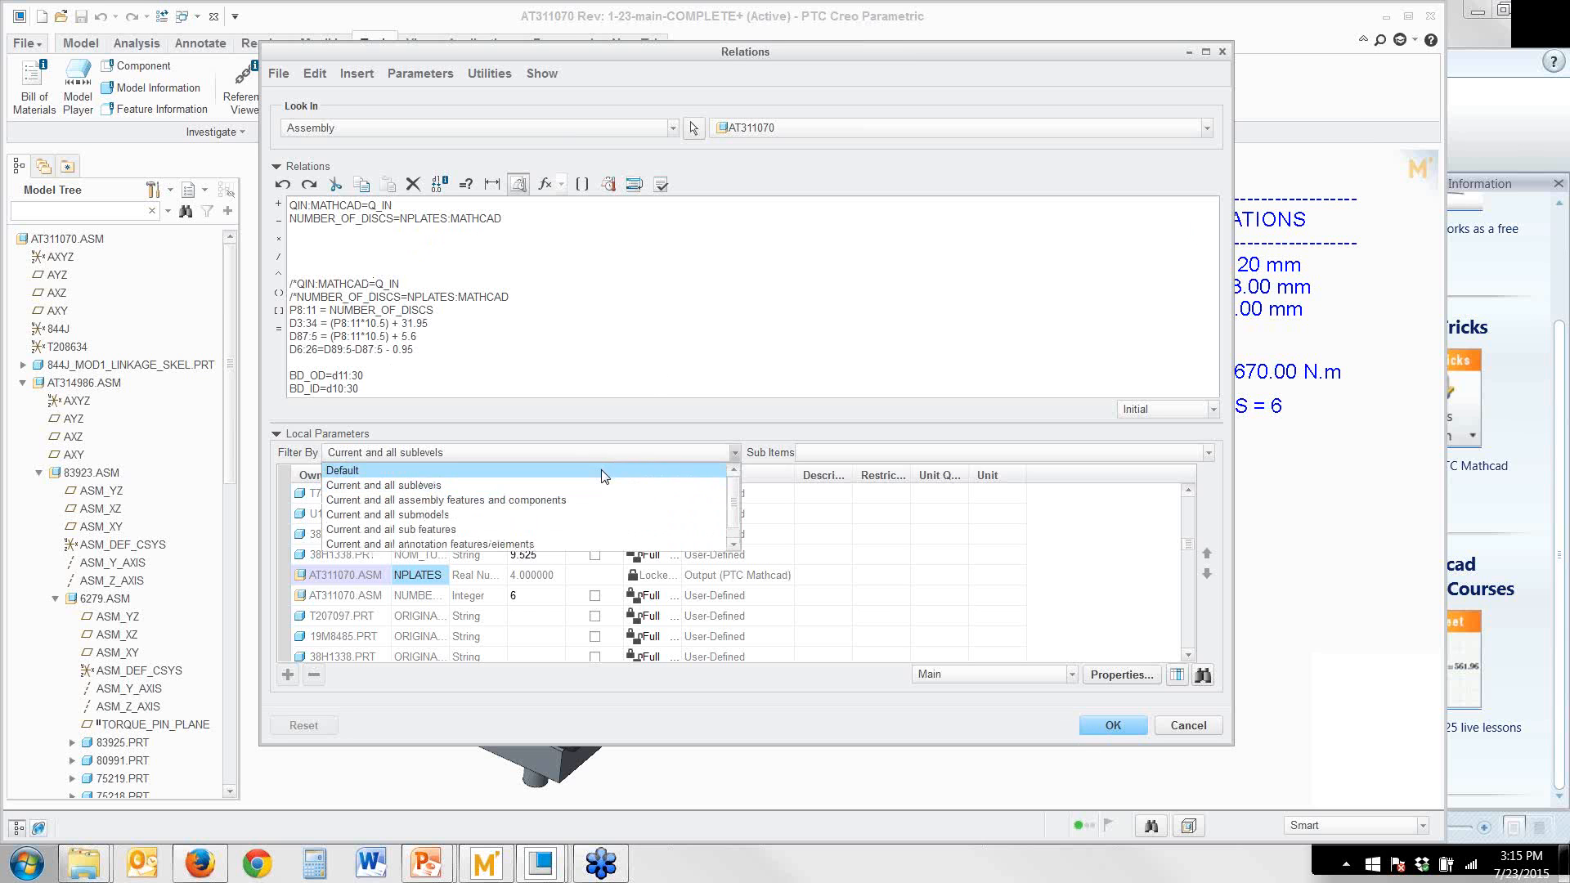
{"action": "left_click", "coordinate": [603, 473]}
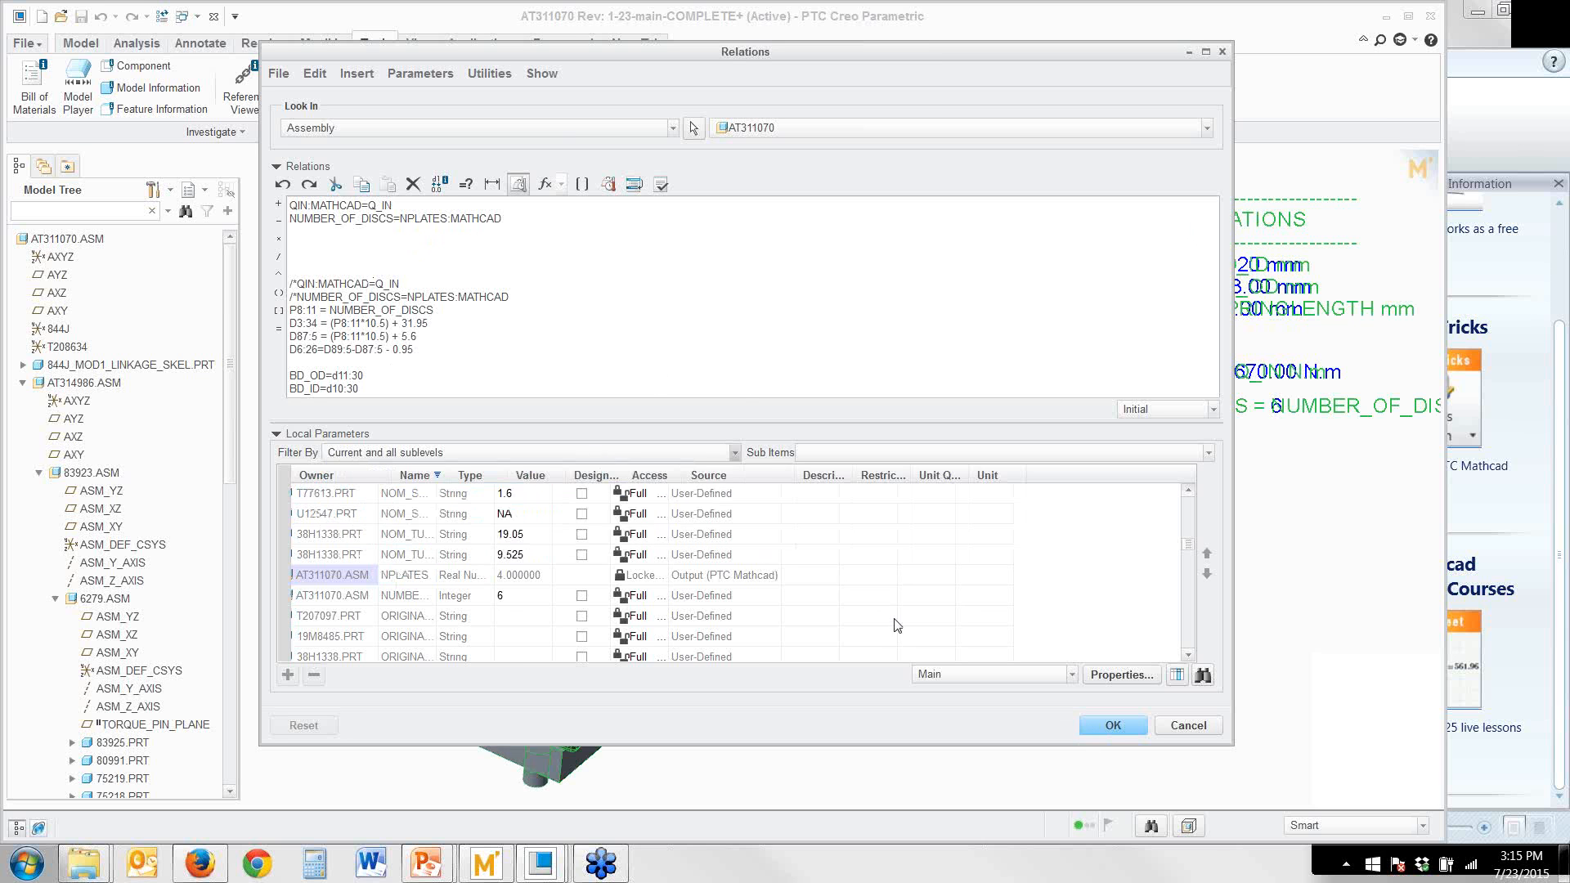
{"action": "left_click", "coordinate": [661, 185]}
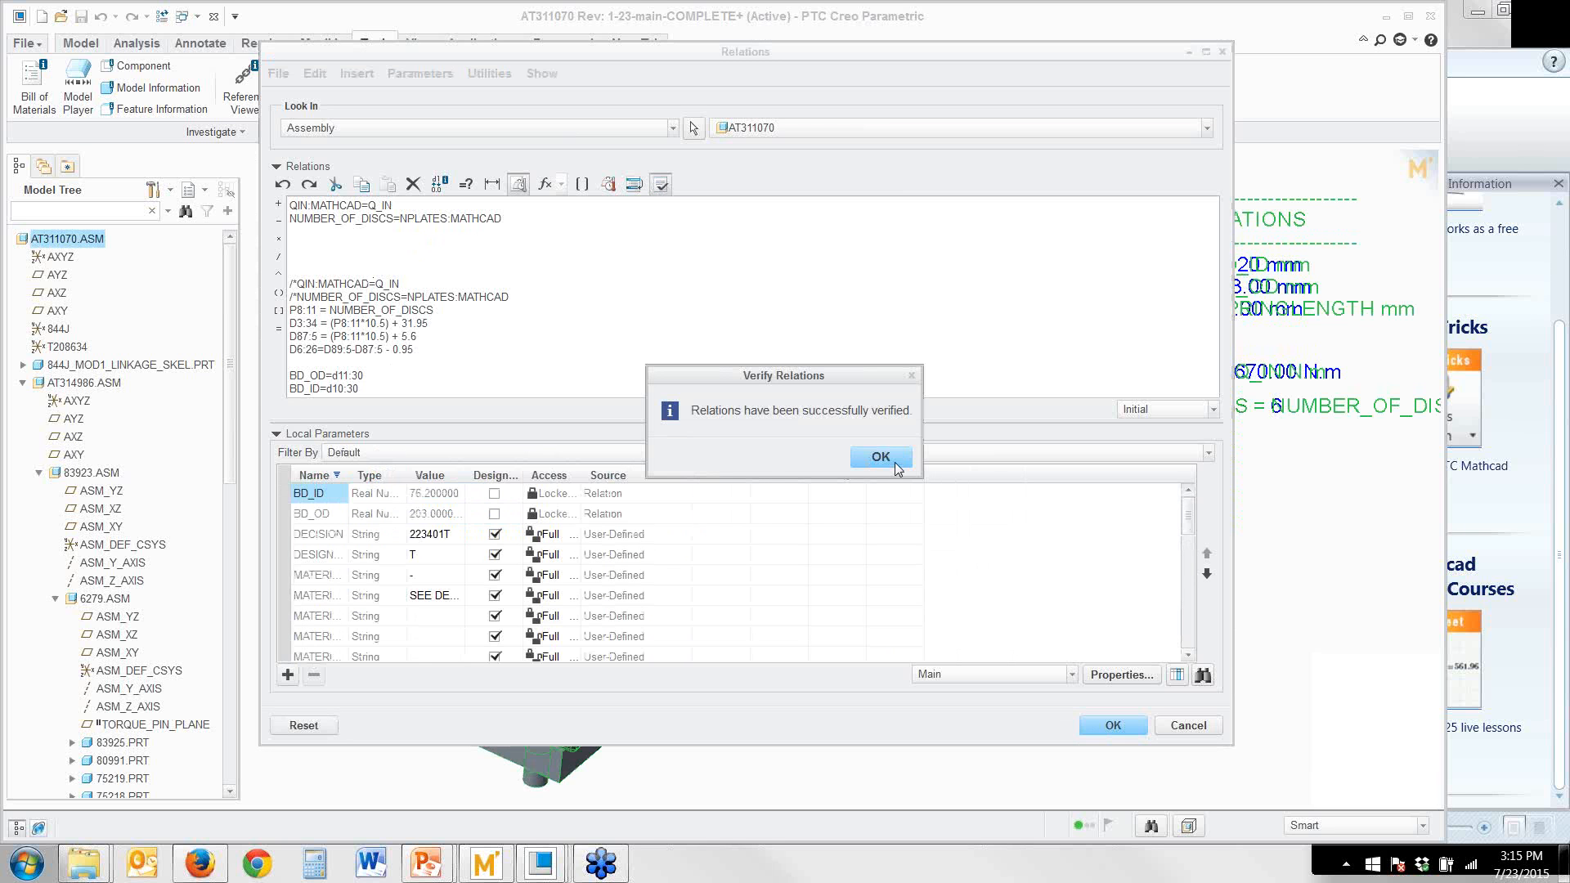
{"action": "left_click", "coordinate": [881, 457]}
{"action": "left_click", "coordinate": [1110, 726]}
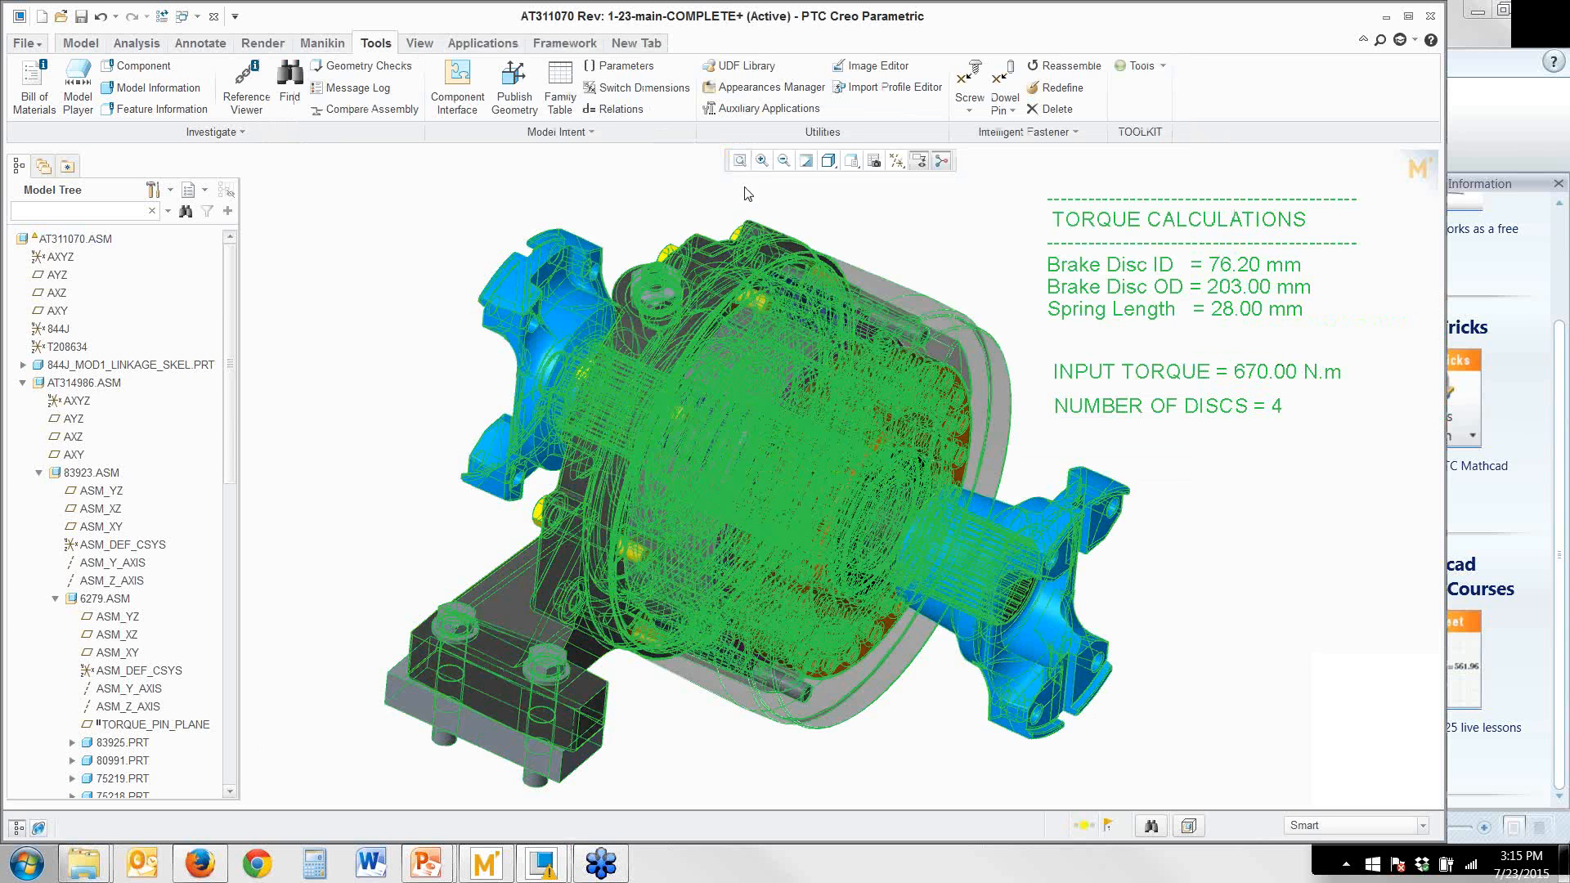
Repaint the view, regenerate the assembly and check its notifications
{"action": "left_click", "coordinate": [805, 162]}
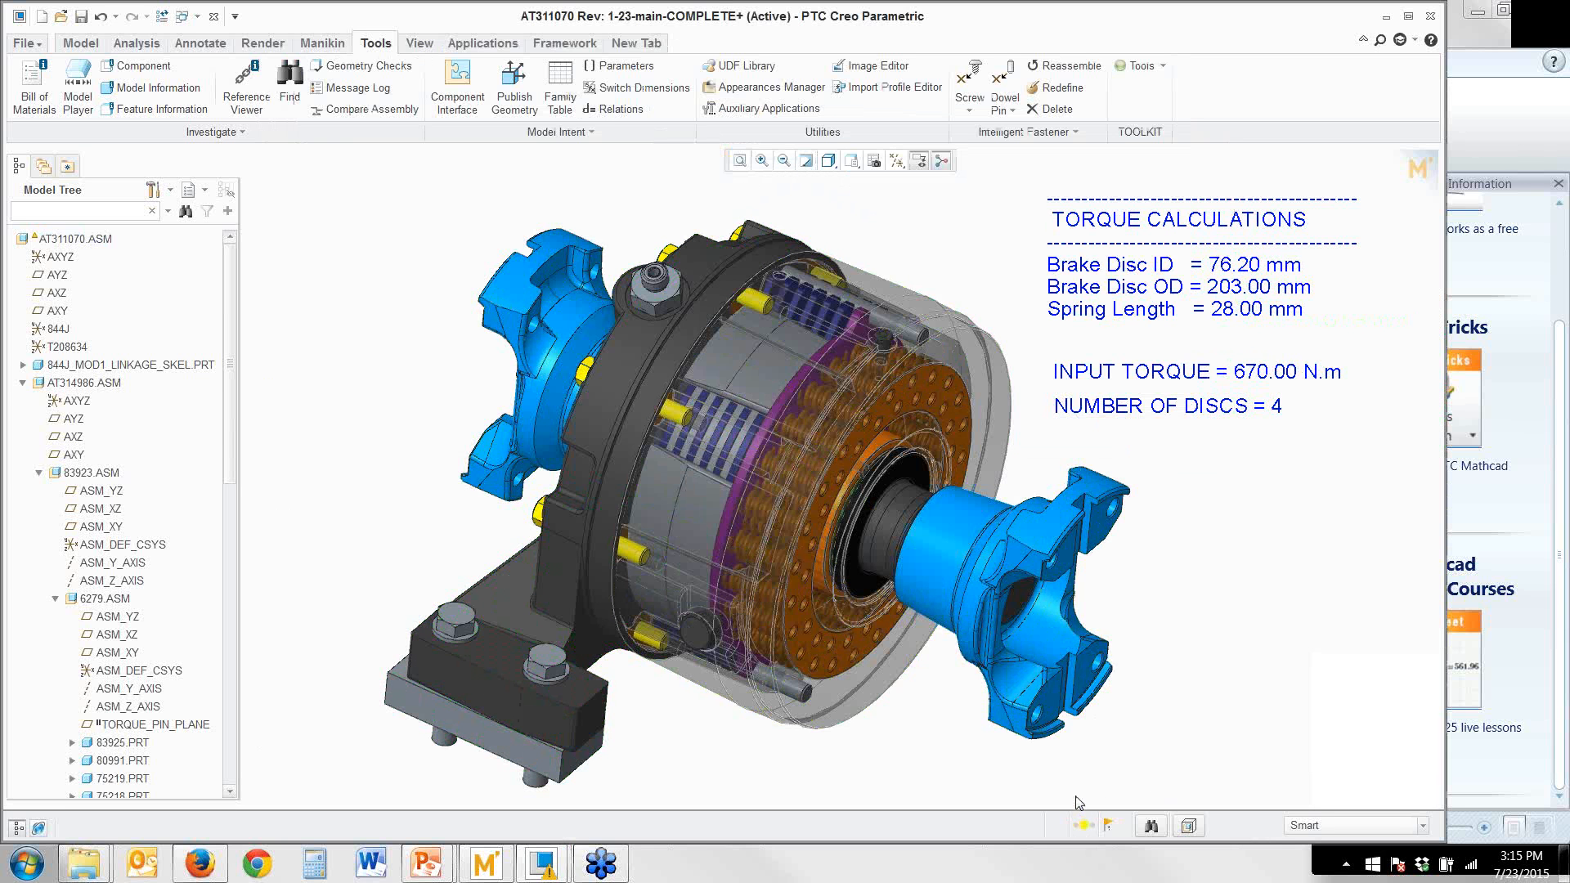
{"action": "left_click", "coordinate": [1083, 824]}
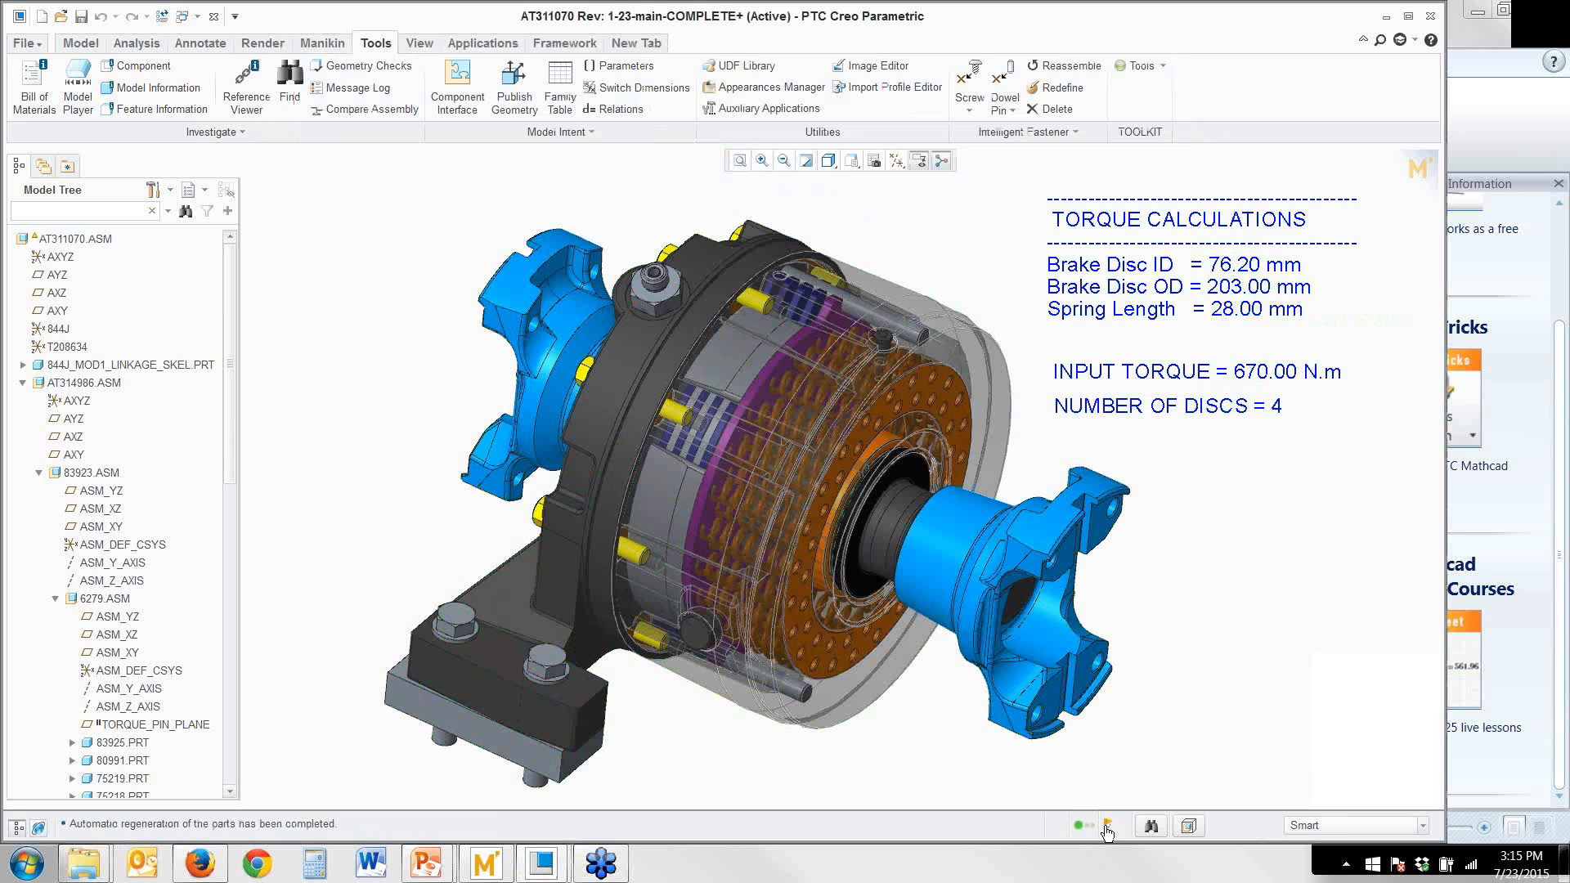
{"action": "left_click", "coordinate": [1107, 825]}
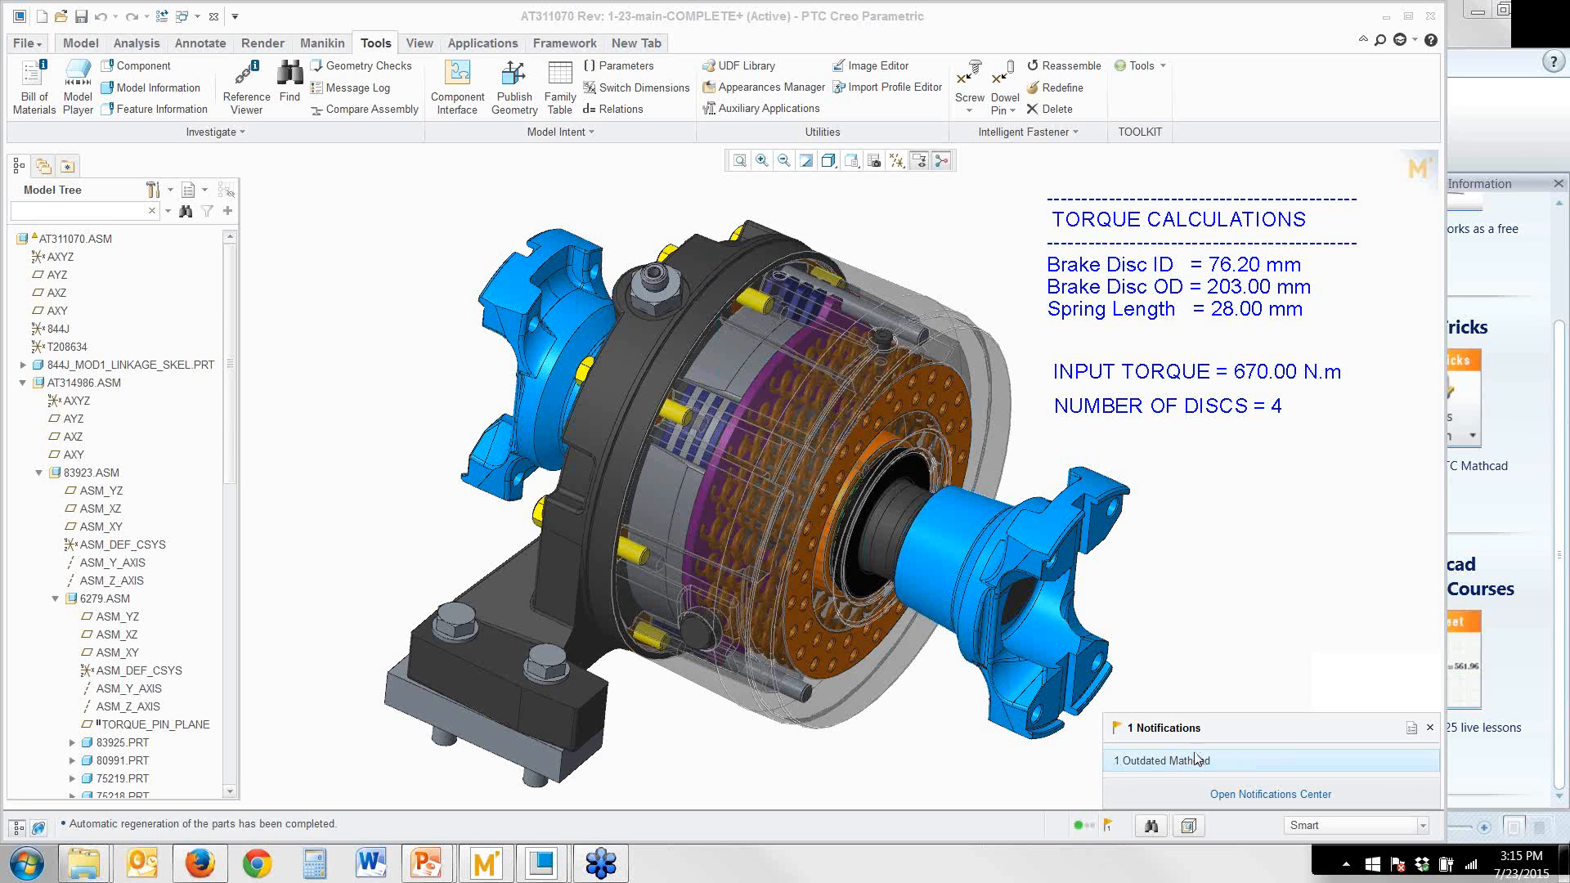
{"action": "left_click", "coordinate": [1187, 689]}
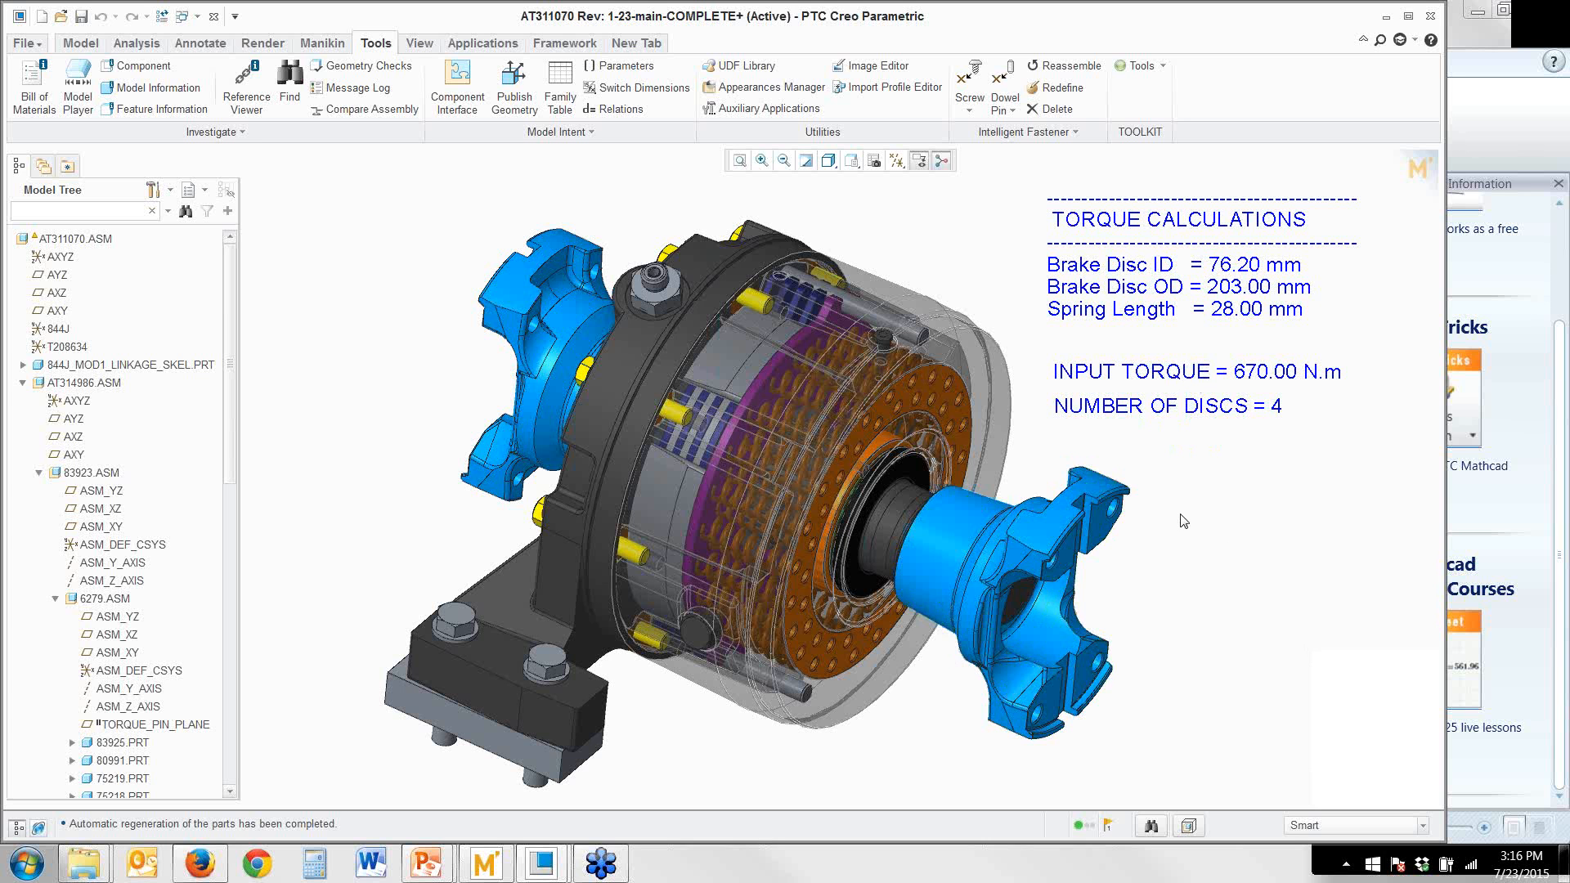
Open the assembly's embedded Mathcad worksheet and update its input regions with the current Creo parameter values
{"action": "left_click", "coordinate": [1411, 175]}
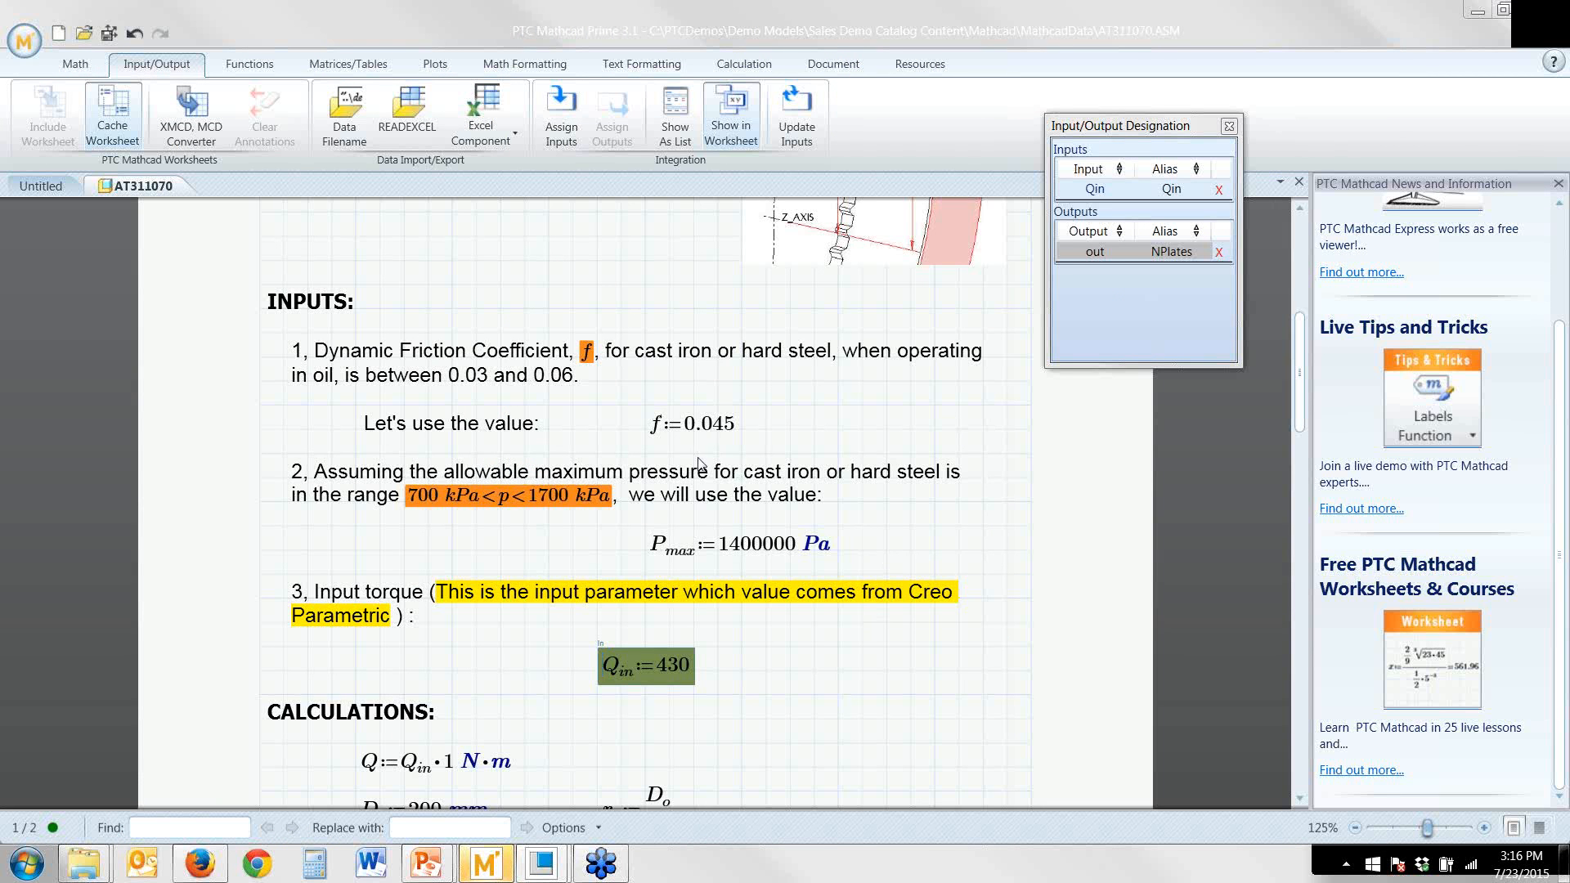
{"action": "left_click", "coordinate": [790, 667]}
{"action": "scroll", "coordinate": [736, 605], "scroll_direction": "down", "scroll_amount": 3}
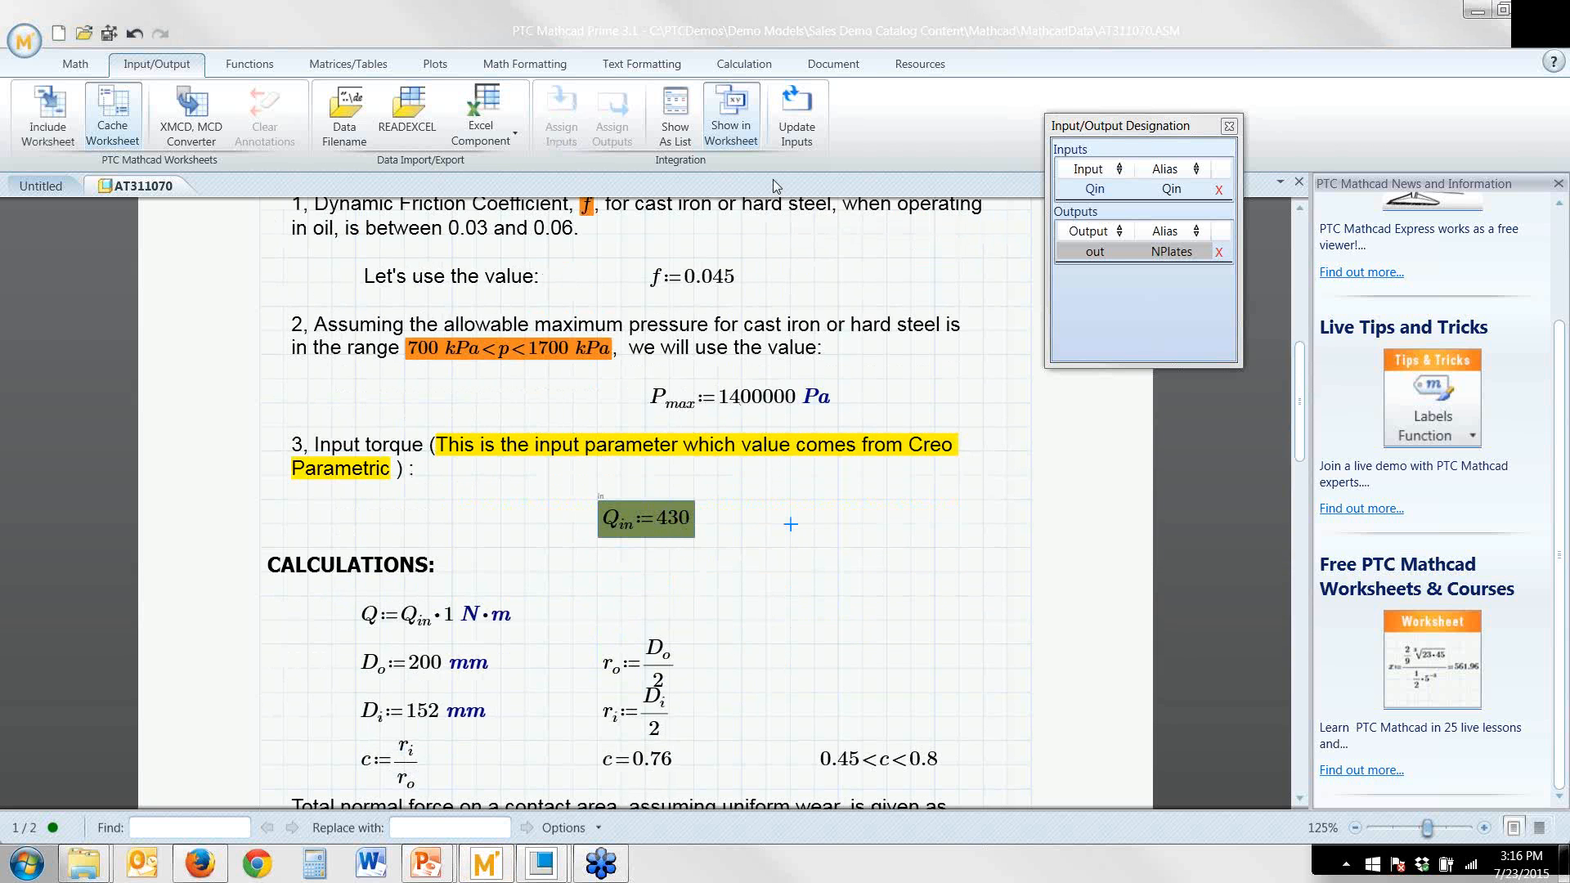
{"action": "left_click", "coordinate": [799, 131]}
Review the recalculated results down to NPlates, then save the worksheet and push its designated values to Creo Parametric
{"action": "scroll", "coordinate": [676, 490], "scroll_direction": "down", "scroll_amount": 3}
{"action": "scroll", "coordinate": [666, 400], "scroll_direction": "down", "scroll_amount": 5}
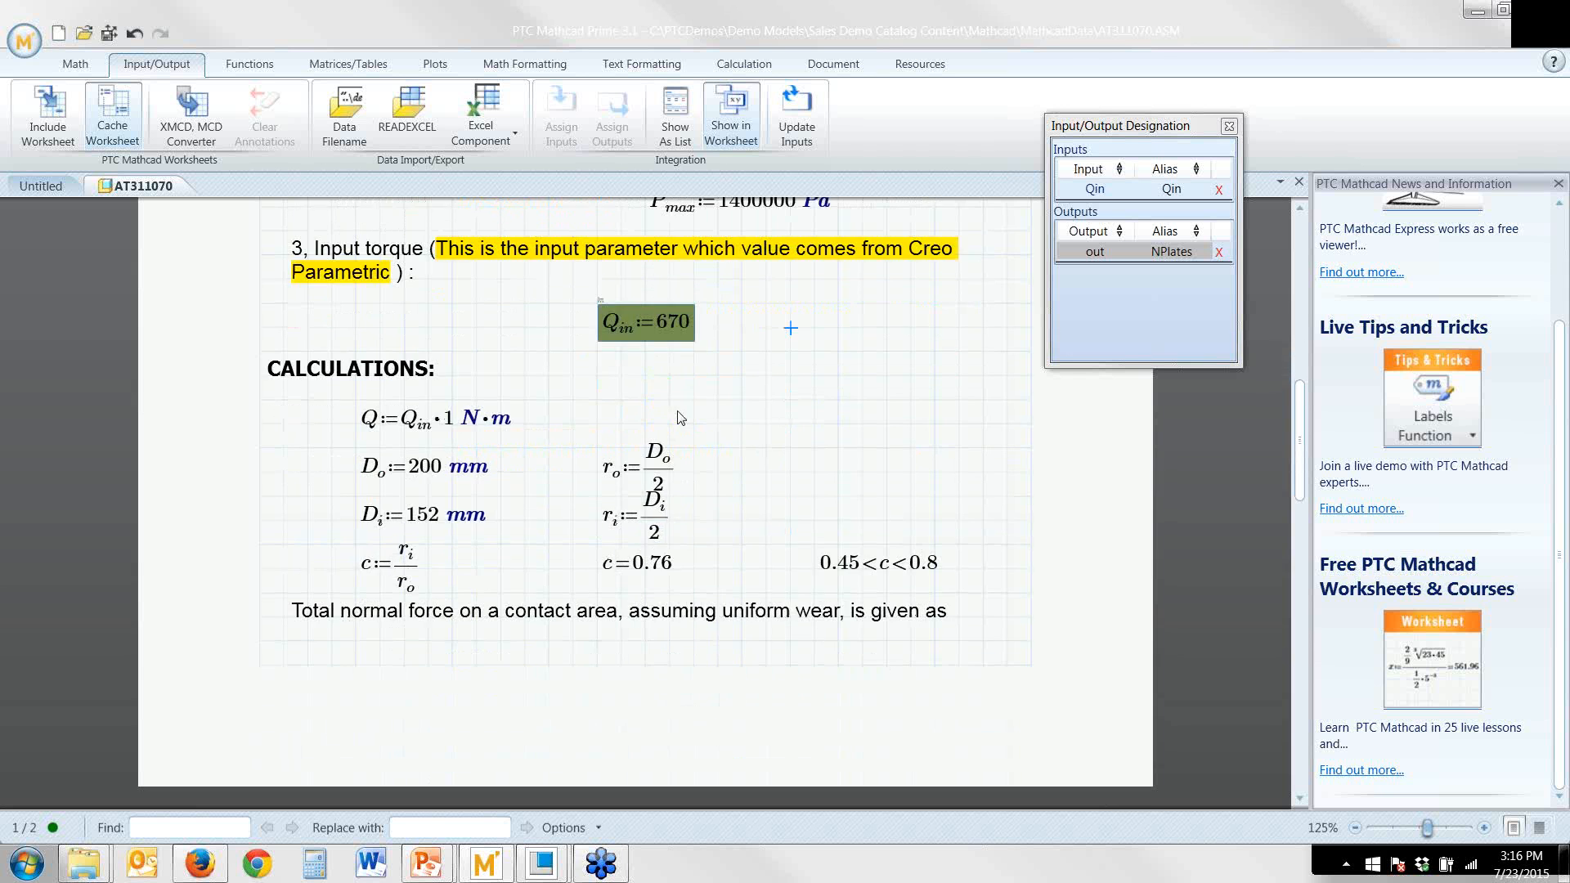
{"action": "scroll", "coordinate": [662, 390], "scroll_direction": "down", "scroll_amount": 15}
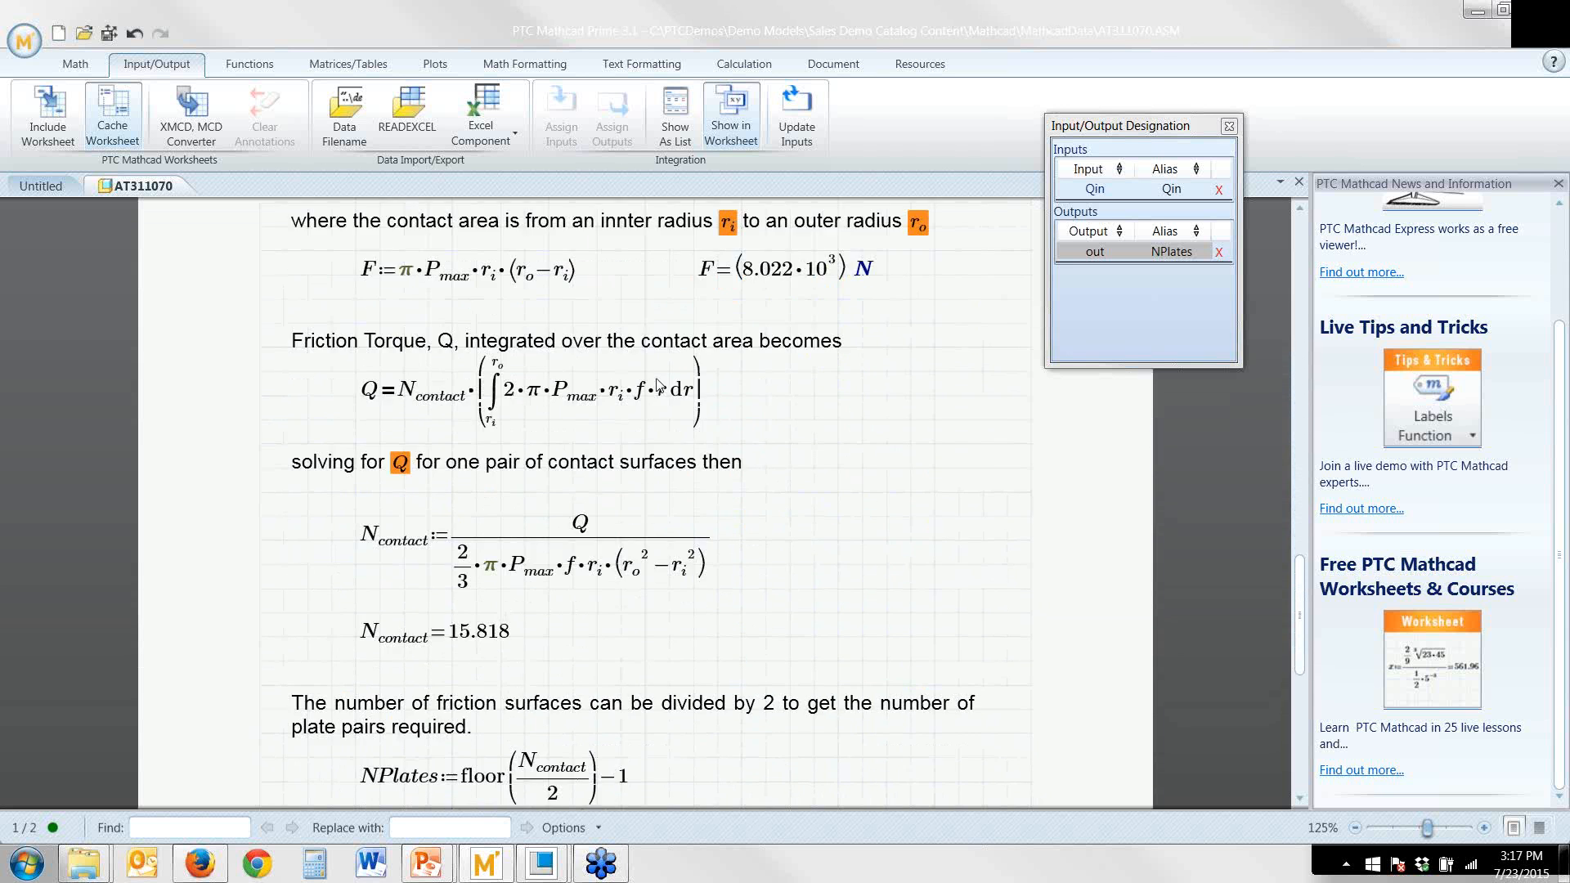
{"action": "scroll", "coordinate": [614, 417], "scroll_direction": "down", "scroll_amount": 2}
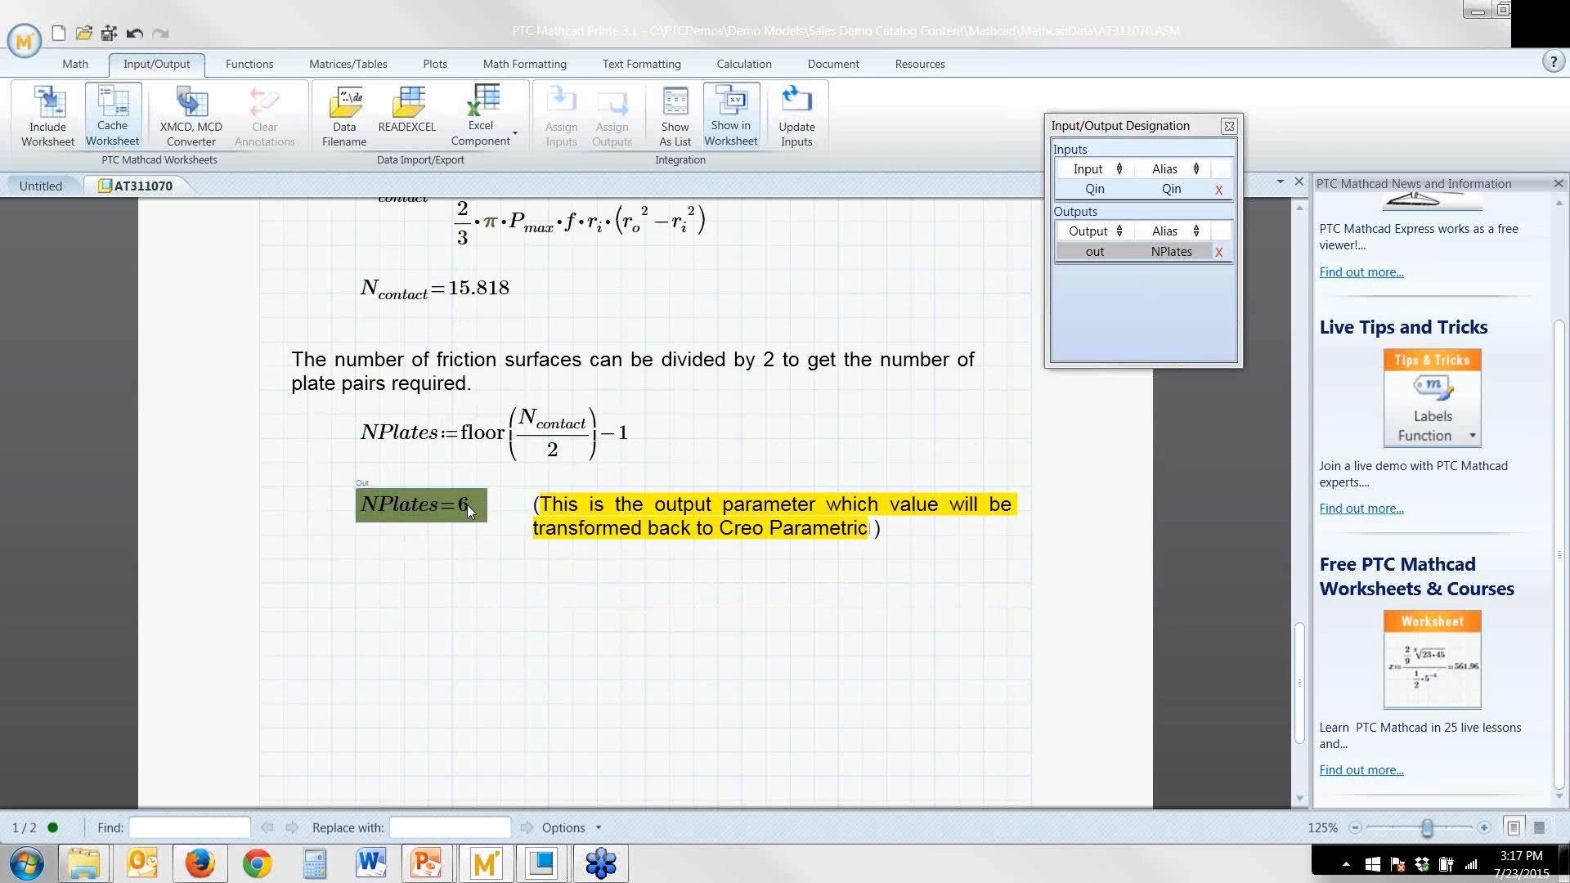
{"action": "left_click", "coordinate": [110, 34]}
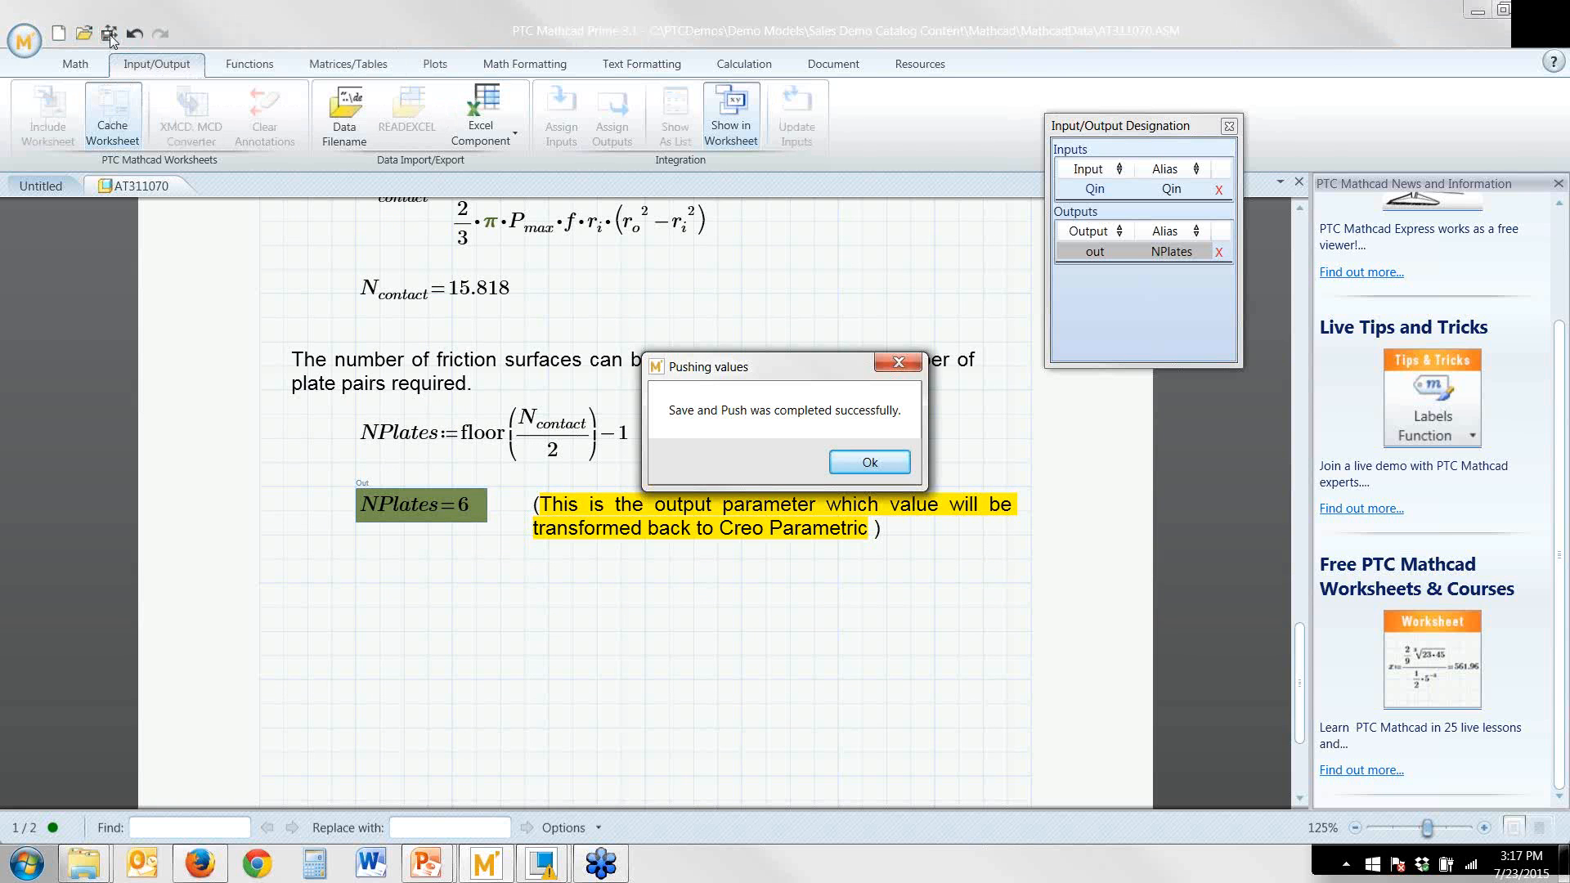
{"action": "key", "text": "Return"}
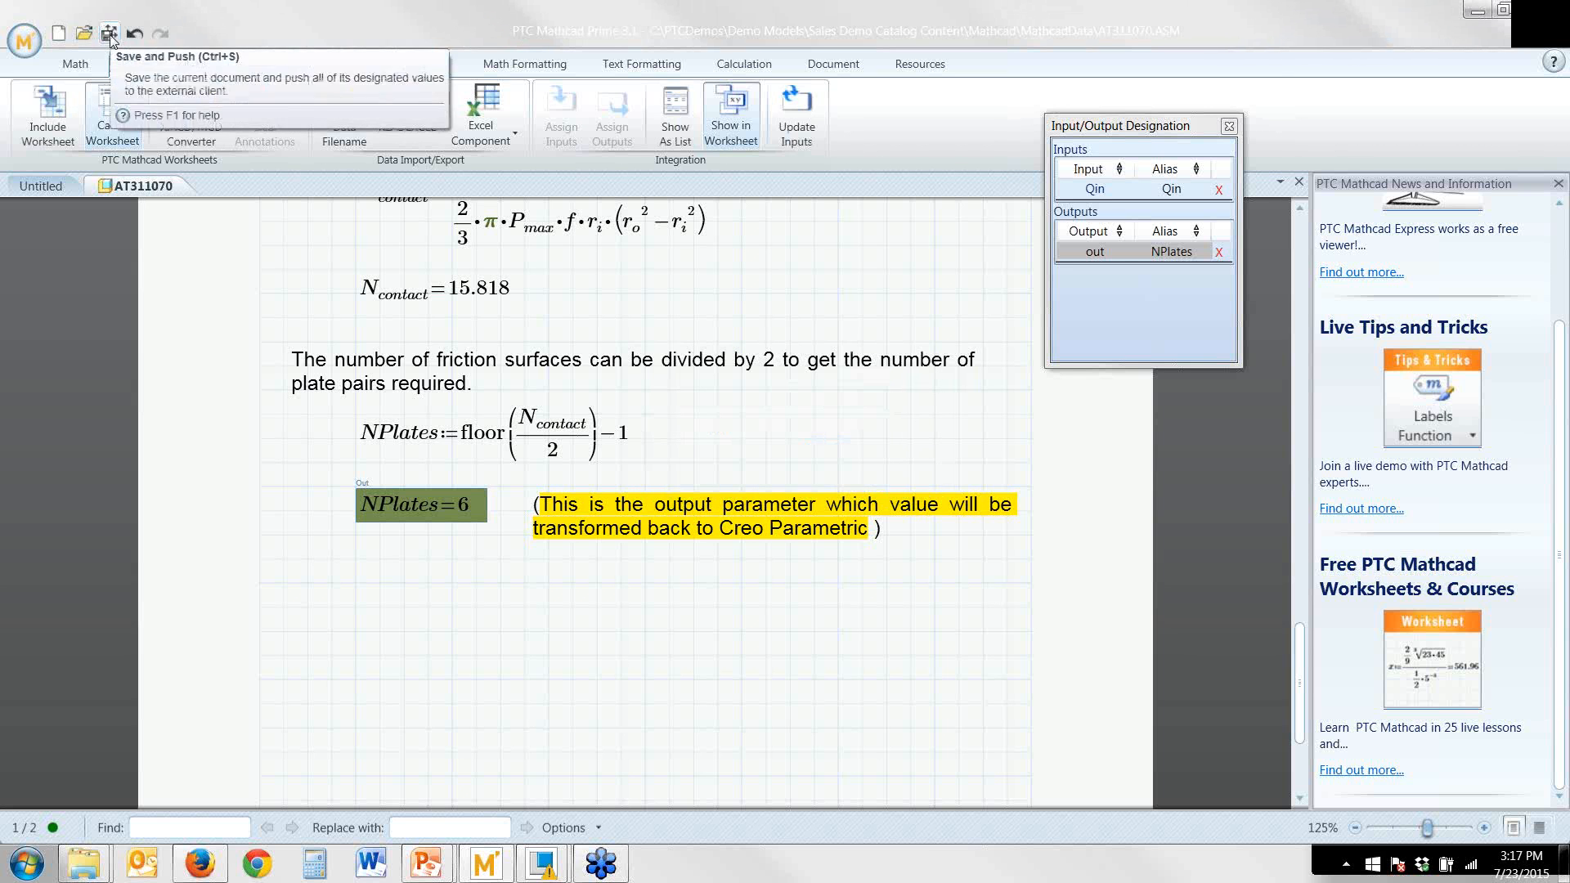
Switch to the AT311070 brake assembly in Creo Parametric and regenerate it with the values pushed from Mathcad
{"action": "left_click", "coordinate": [542, 863]}
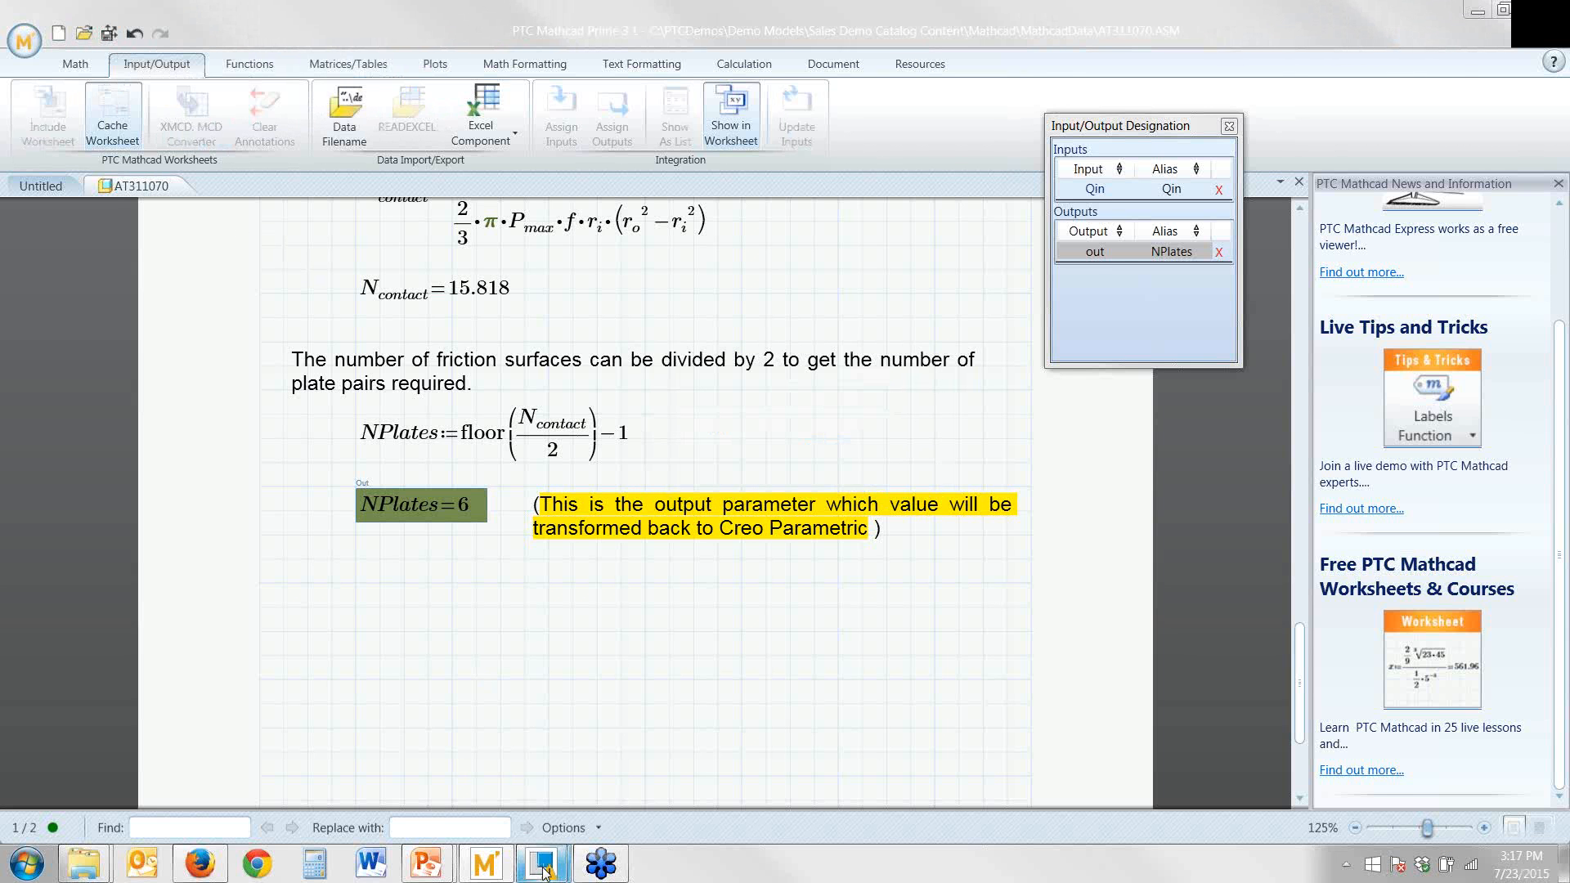
{"action": "left_click", "coordinate": [740, 765]}
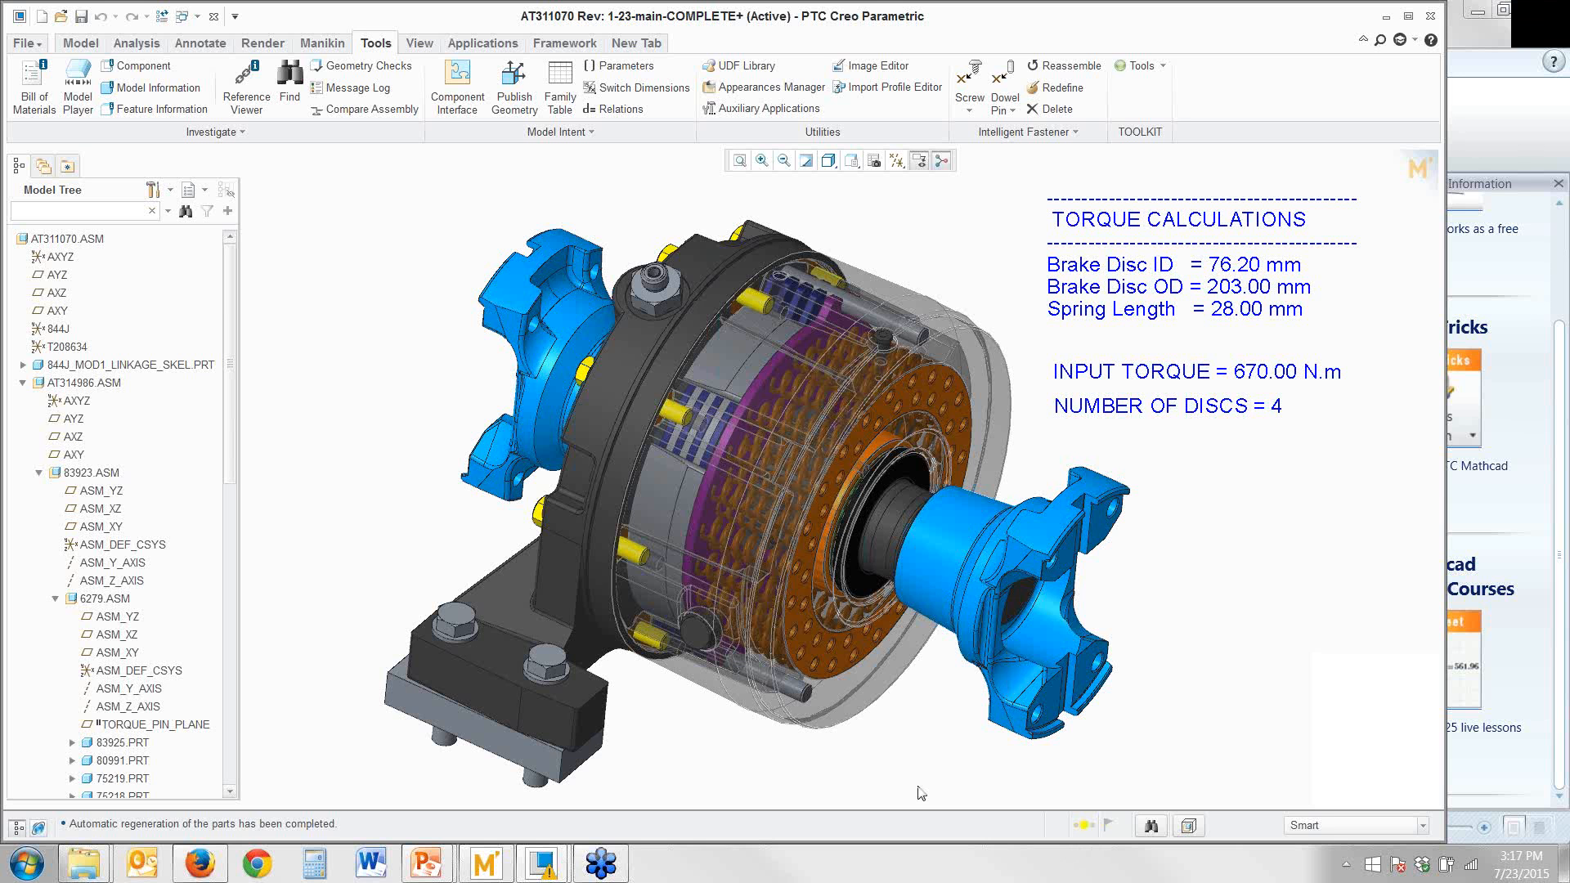
{"action": "key", "text": "F2"}
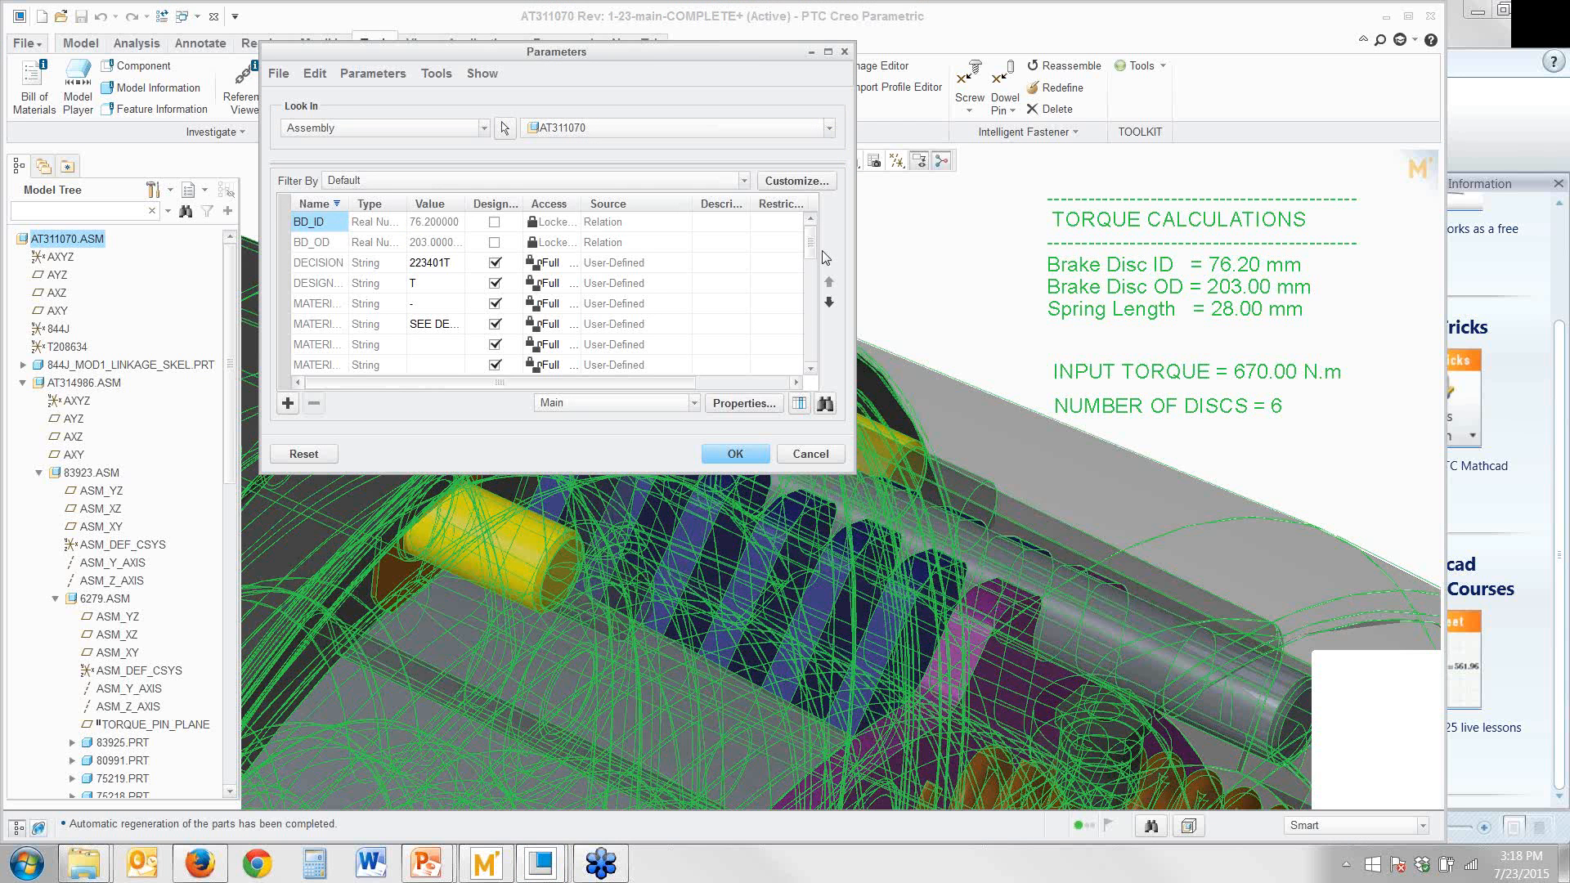
Set the brake assembly's Q_IN parameter to 220 and accept the parameter change
{"action": "scroll", "coordinate": [793, 358], "scroll_direction": "down", "scroll_amount": 5}
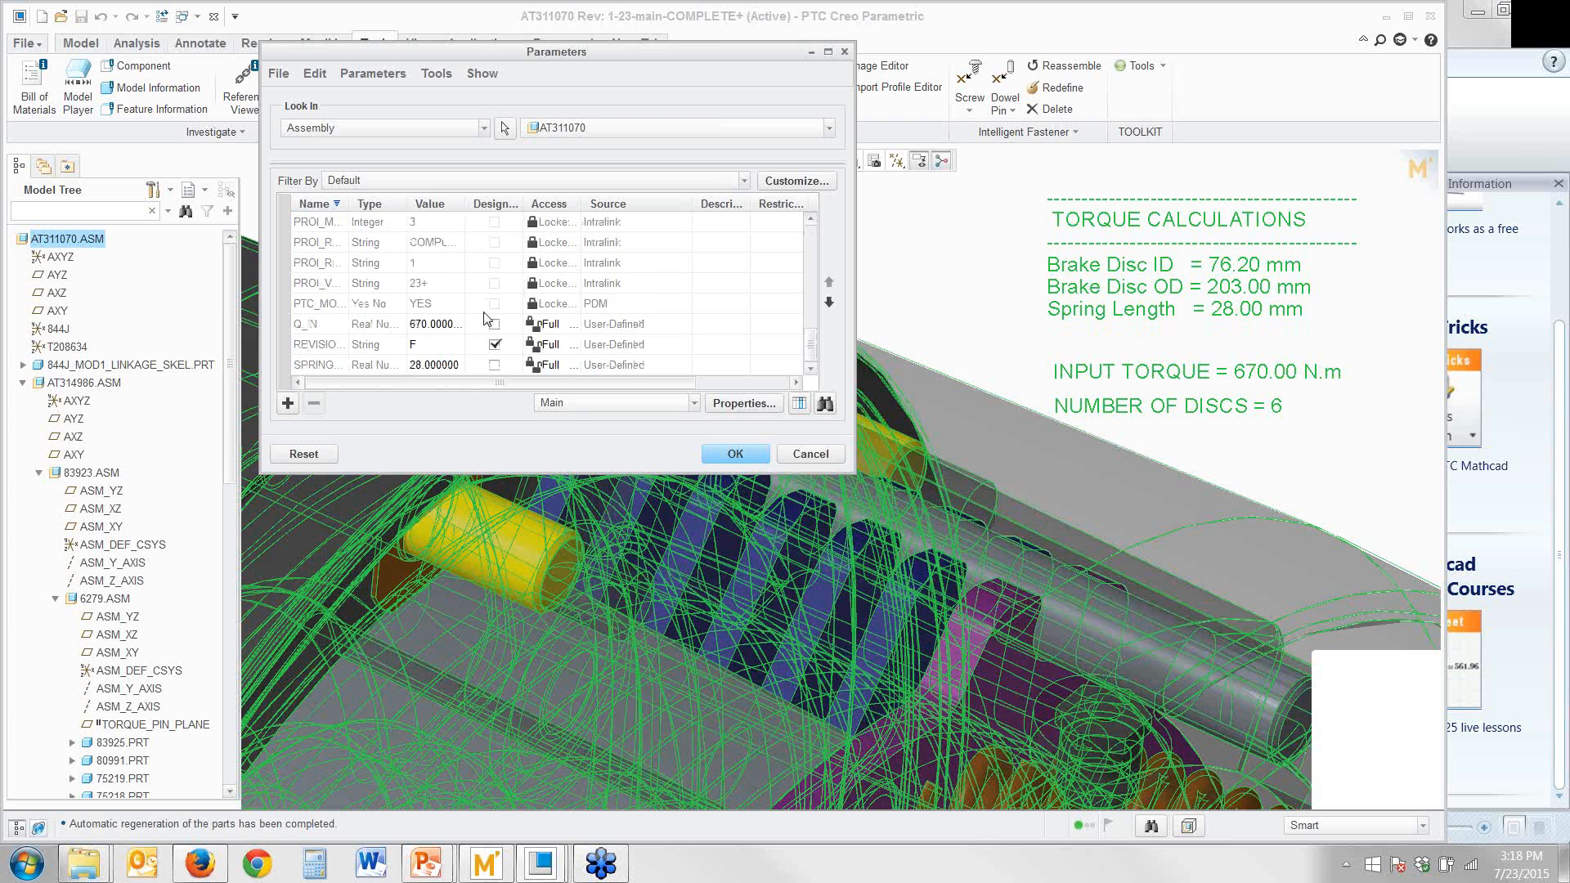
{"action": "left_click", "coordinate": [460, 325]}
{"action": "type", "text": "22"}
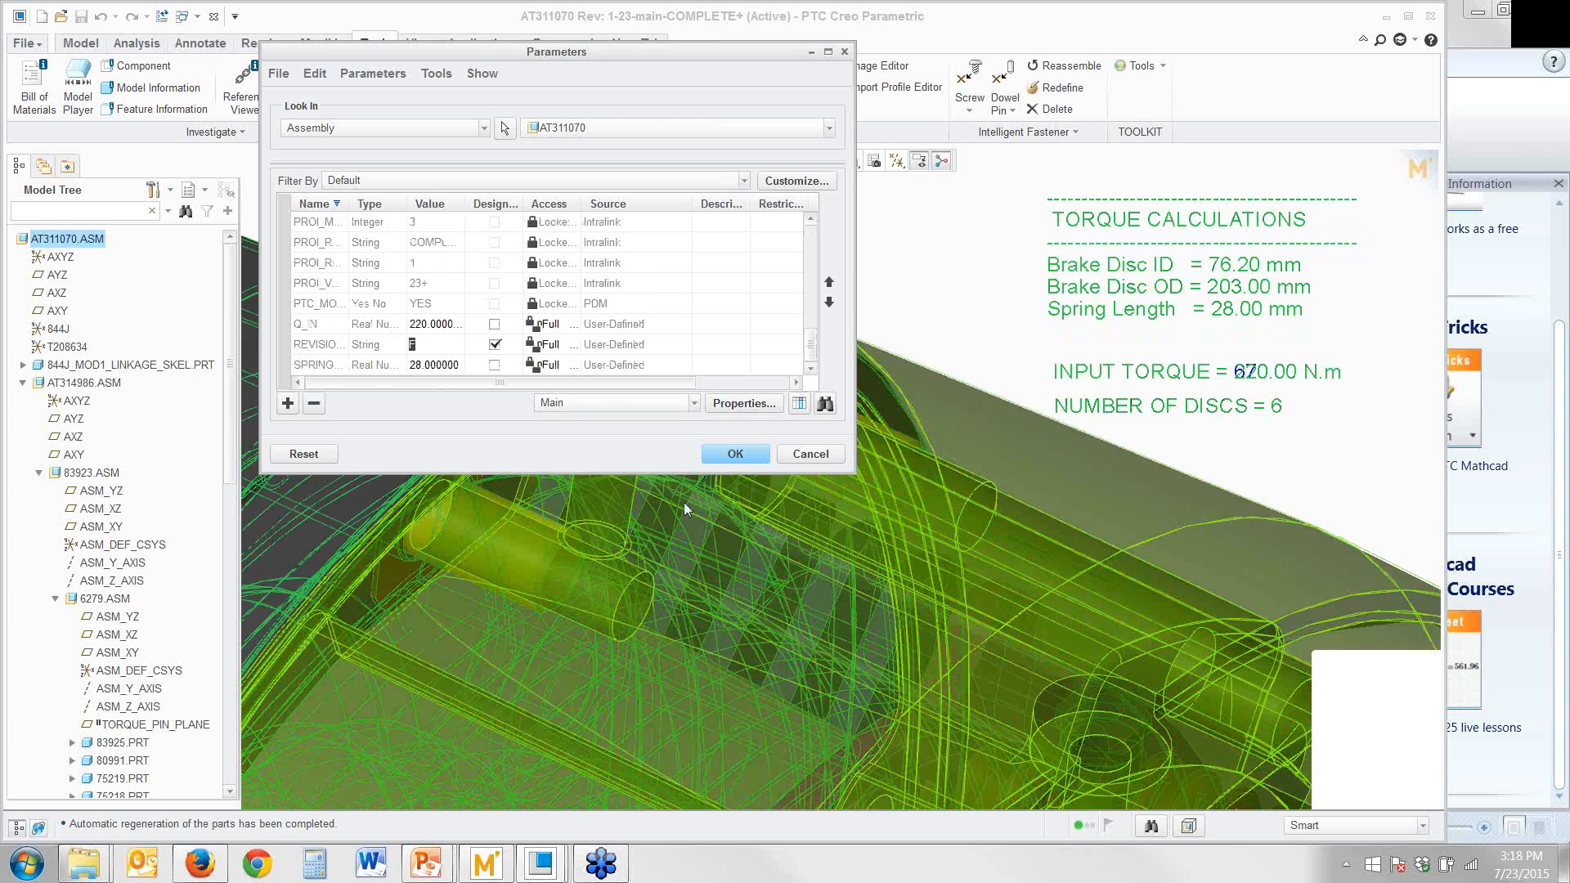
{"action": "key", "text": "Return"}
{"action": "left_click", "coordinate": [723, 454]}
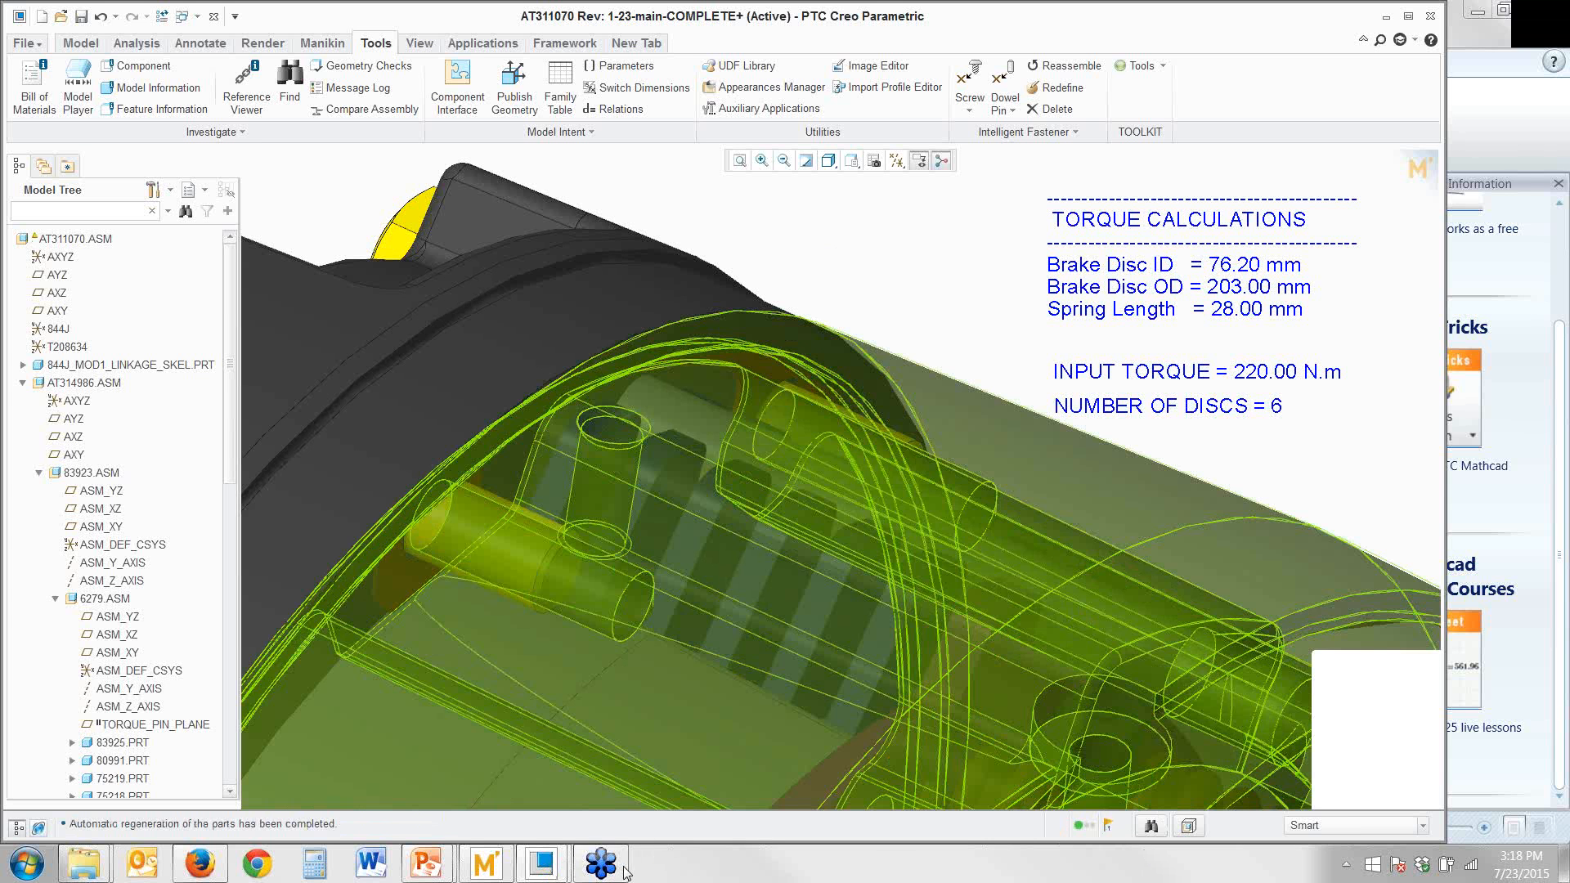
Open the embedded Mathcad worksheet, update its inputs from the assembly, then save and push the recalculated outputs to Creo Parametric
{"action": "left_click", "coordinate": [1421, 162]}
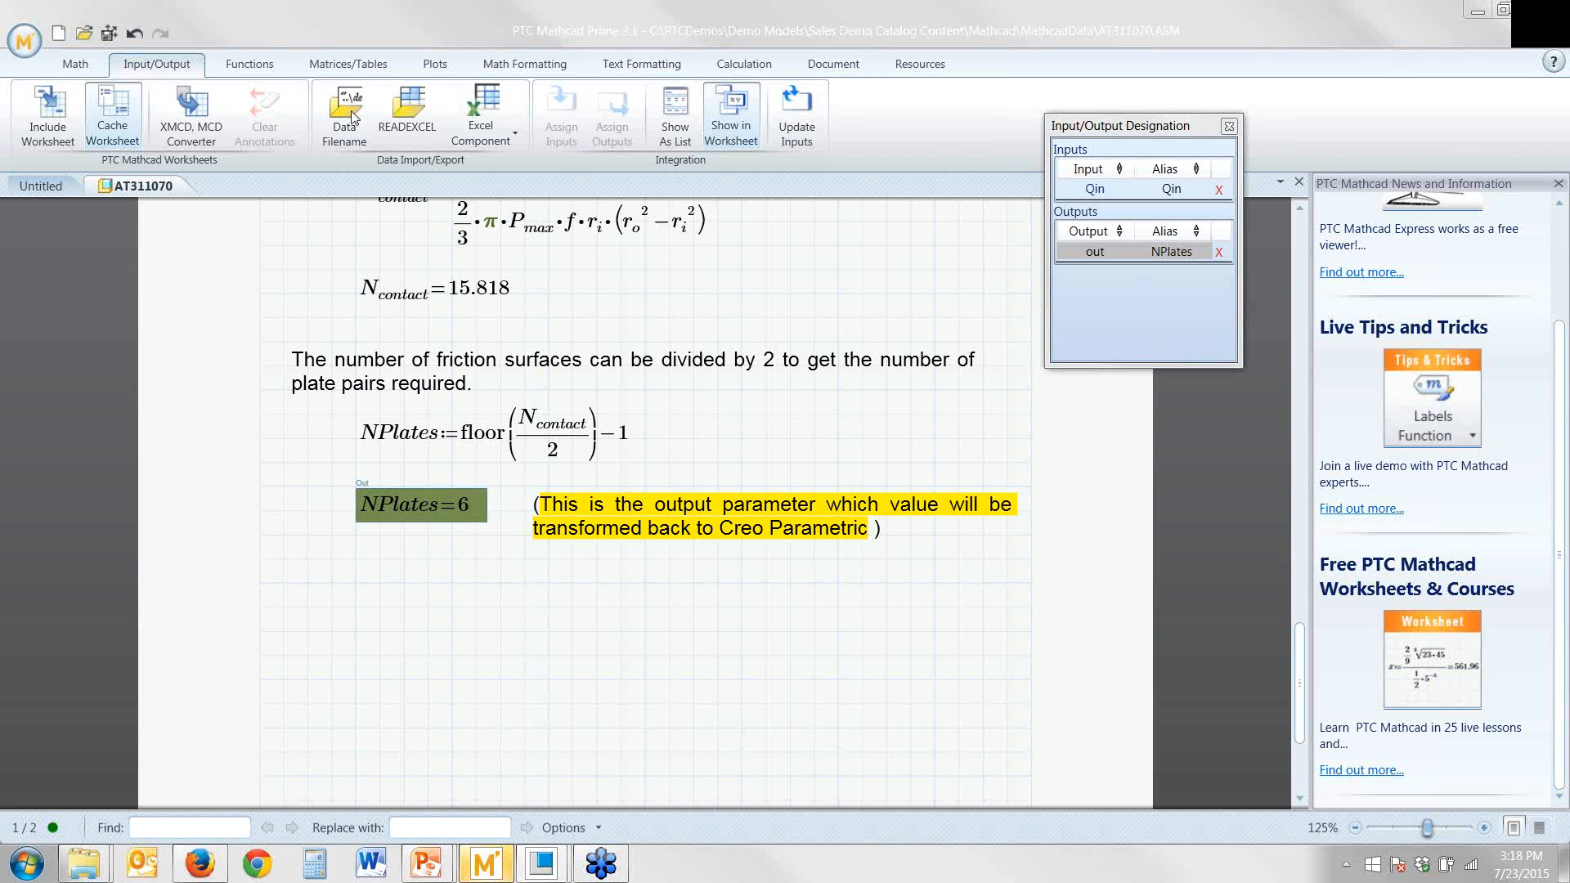
{"action": "left_click", "coordinate": [797, 118]}
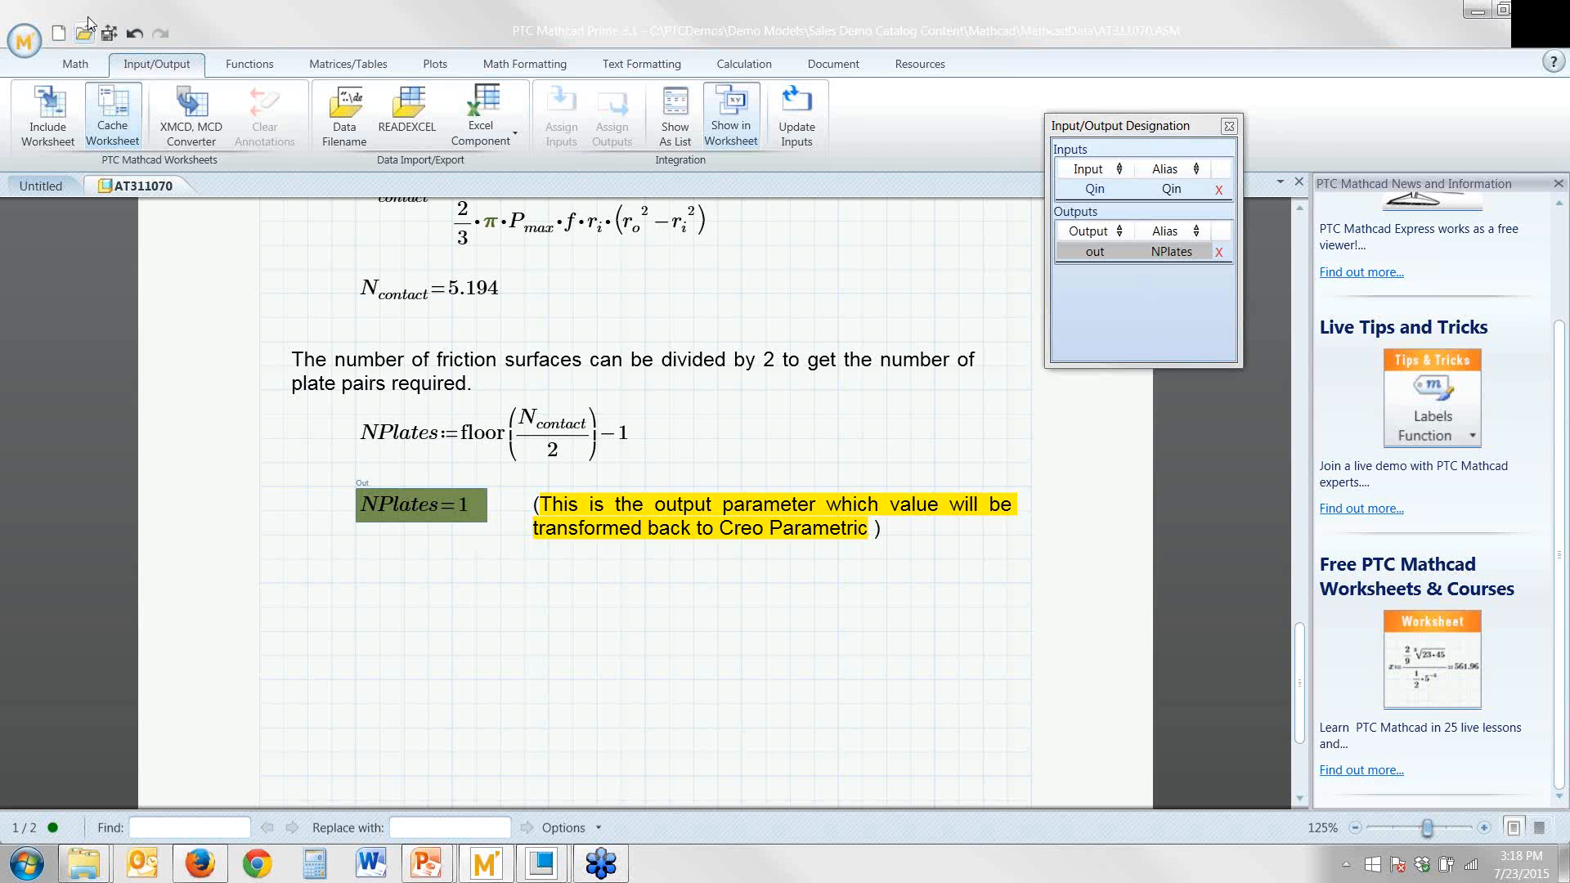
{"action": "left_click", "coordinate": [109, 33]}
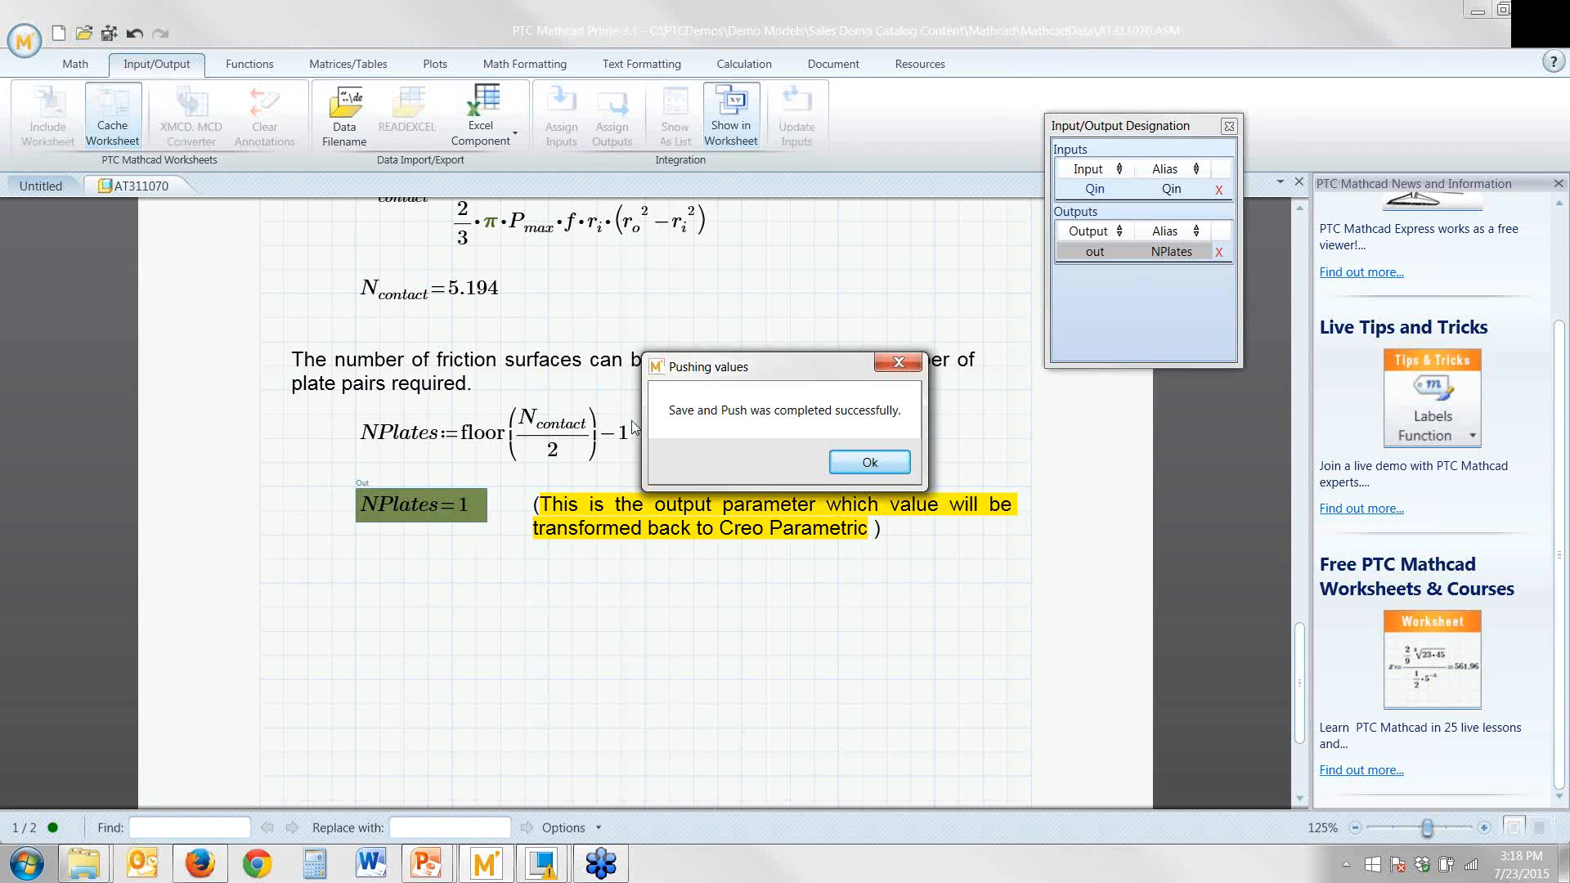
{"action": "key", "text": "Return"}
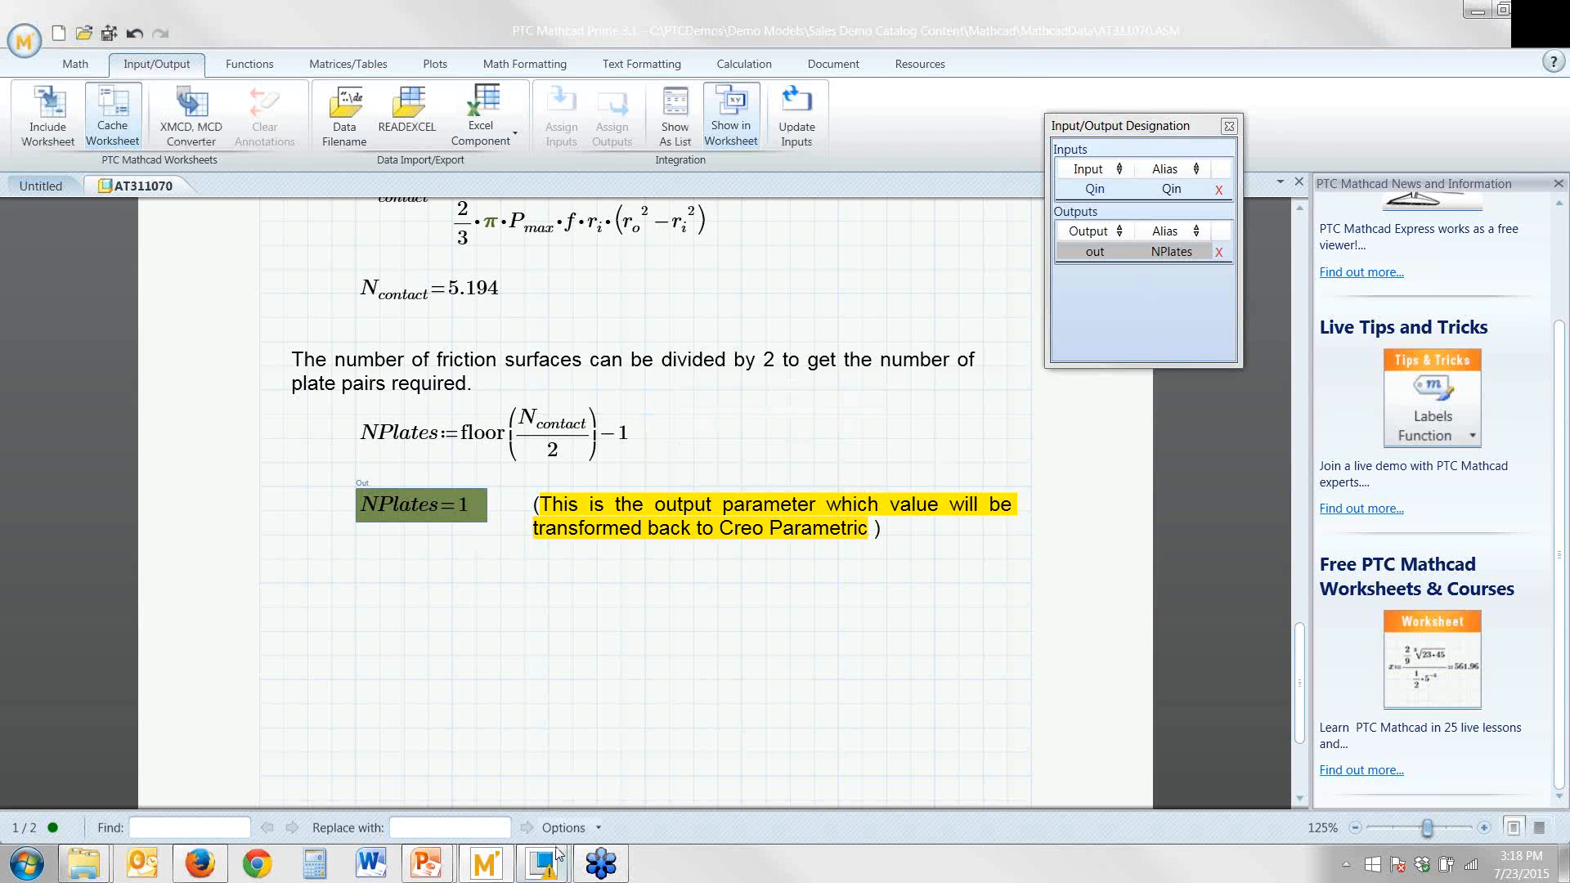
Return to the brake assembly in Creo Parametric and regenerate it with the newly pushed number of discs
{"action": "mouse_move", "coordinate": [544, 860]}
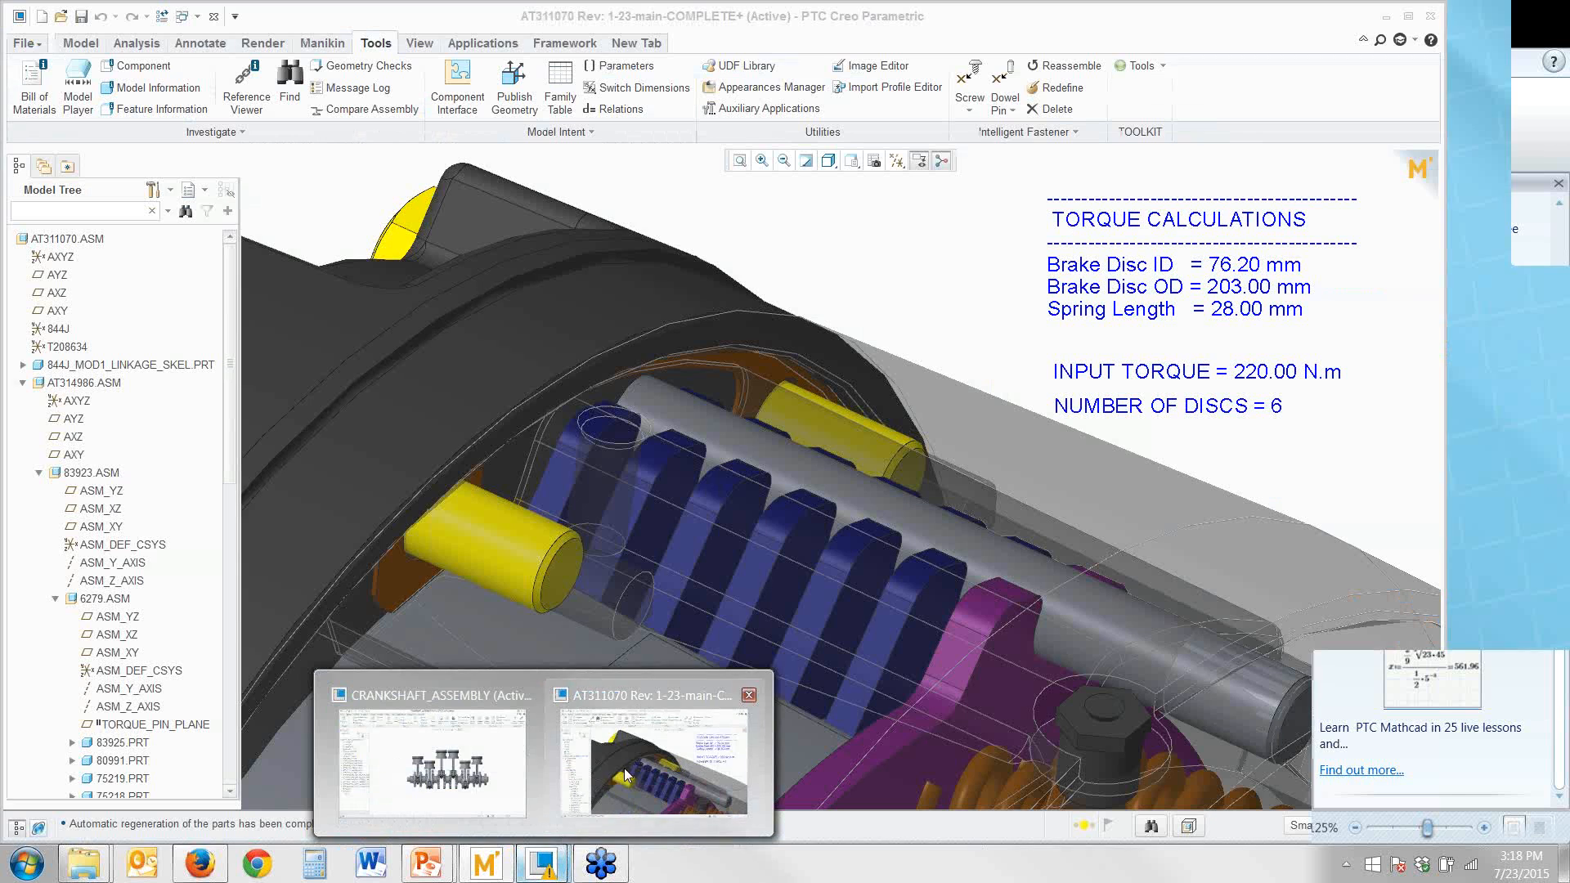
{"action": "left_click", "coordinate": [628, 767]}
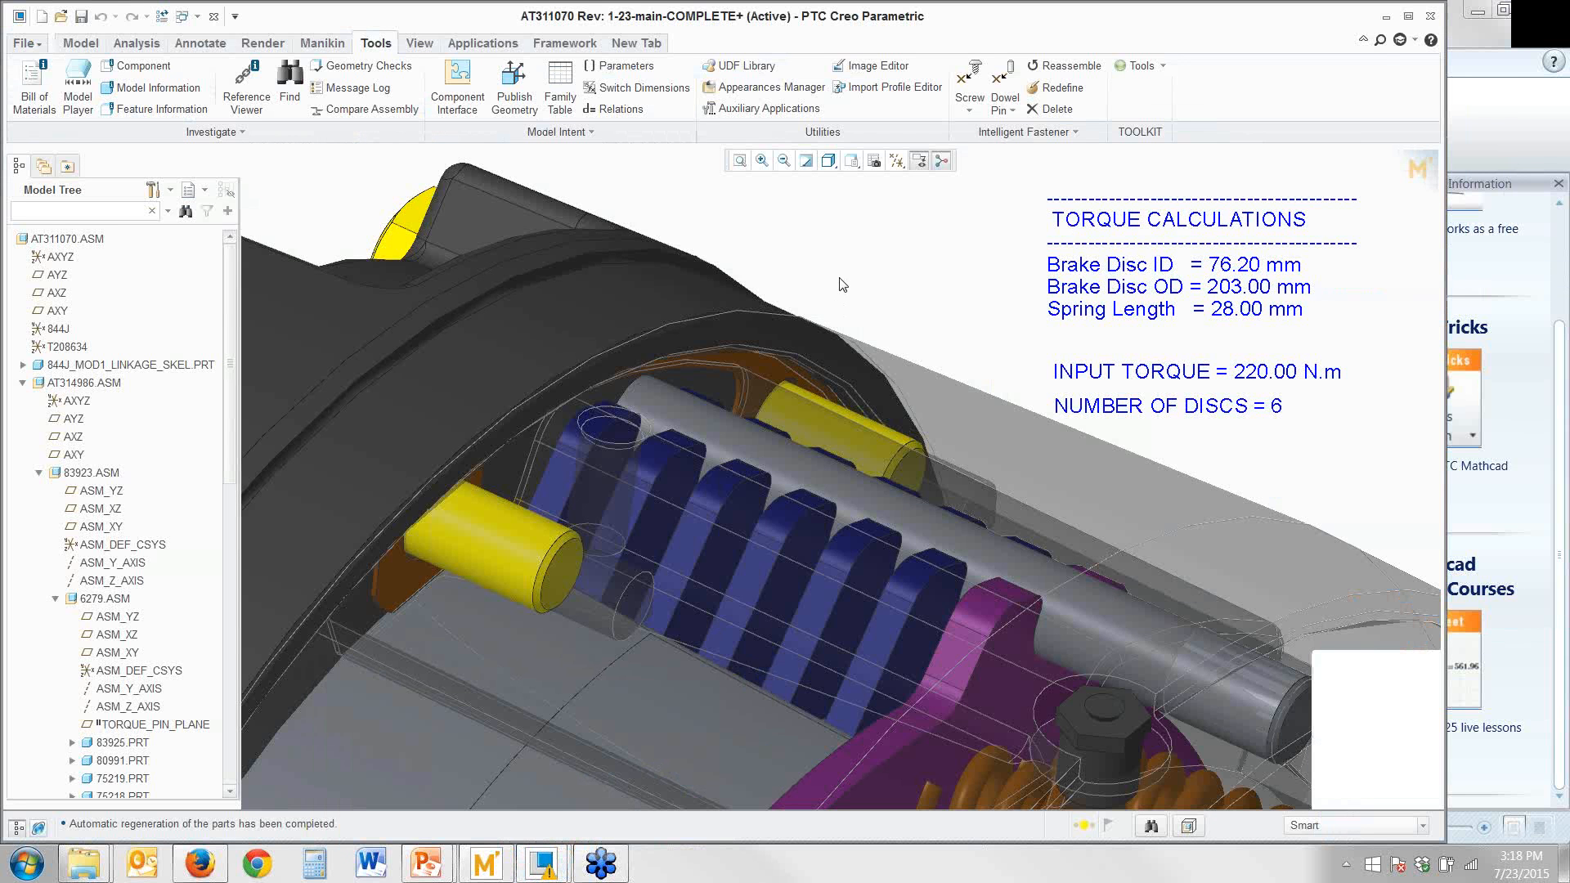
{"action": "key", "text": "ctrl+g"}
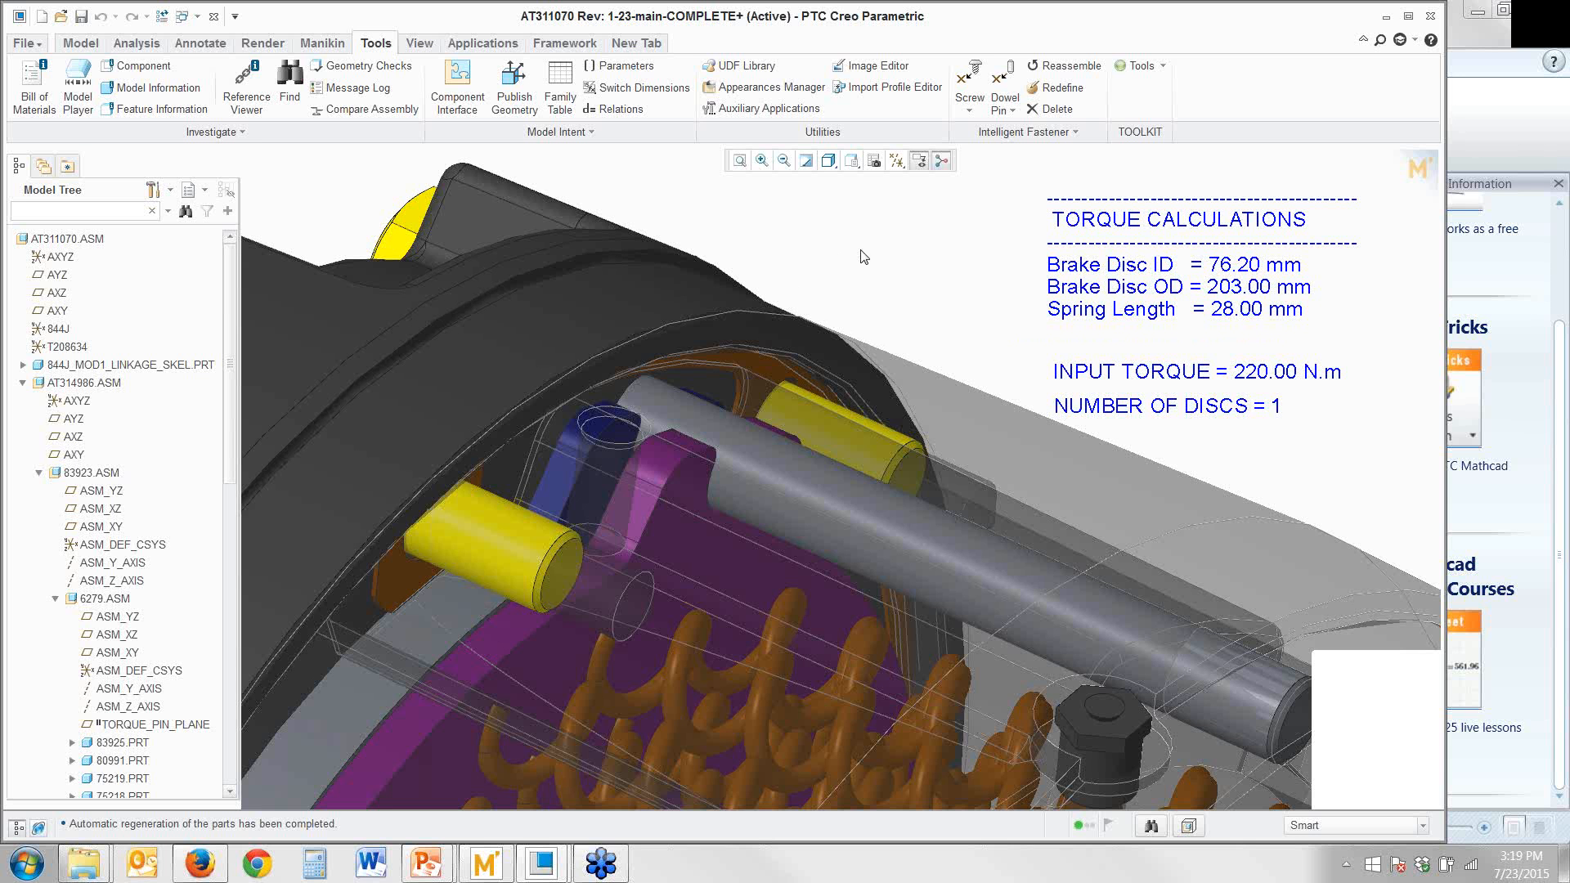
Switch to the CRANKSHAFT_ASSEMBLY window in Creo Parametric
{"action": "left_click", "coordinate": [561, 874]}
{"action": "left_click", "coordinate": [432, 760]}
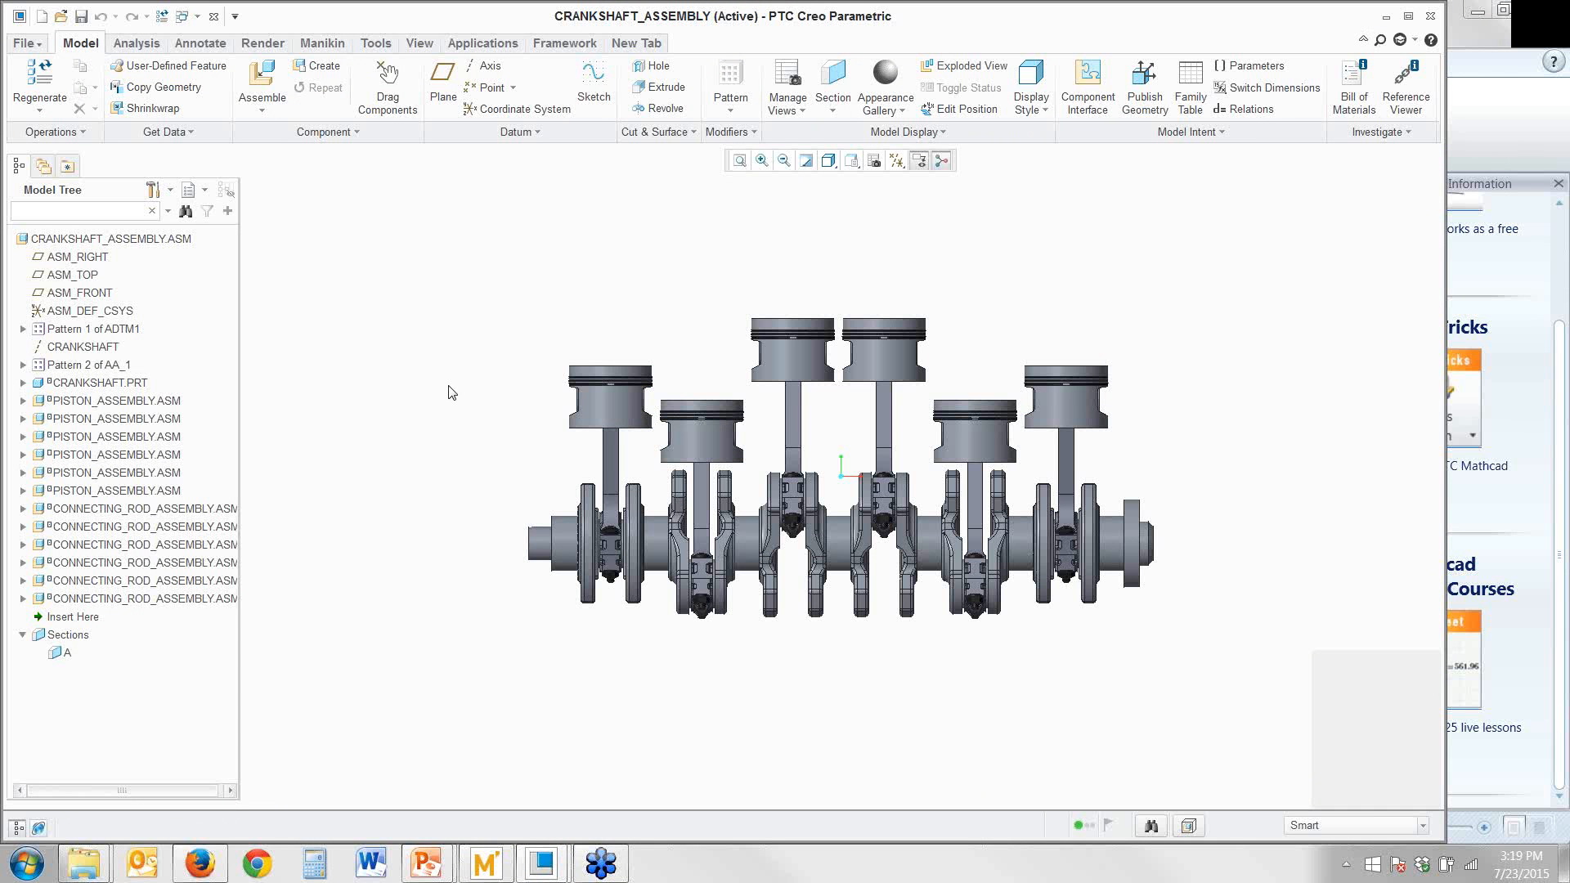
{"action": "scroll", "coordinate": [450, 391], "scroll_direction": "up", "scroll_amount": 4}
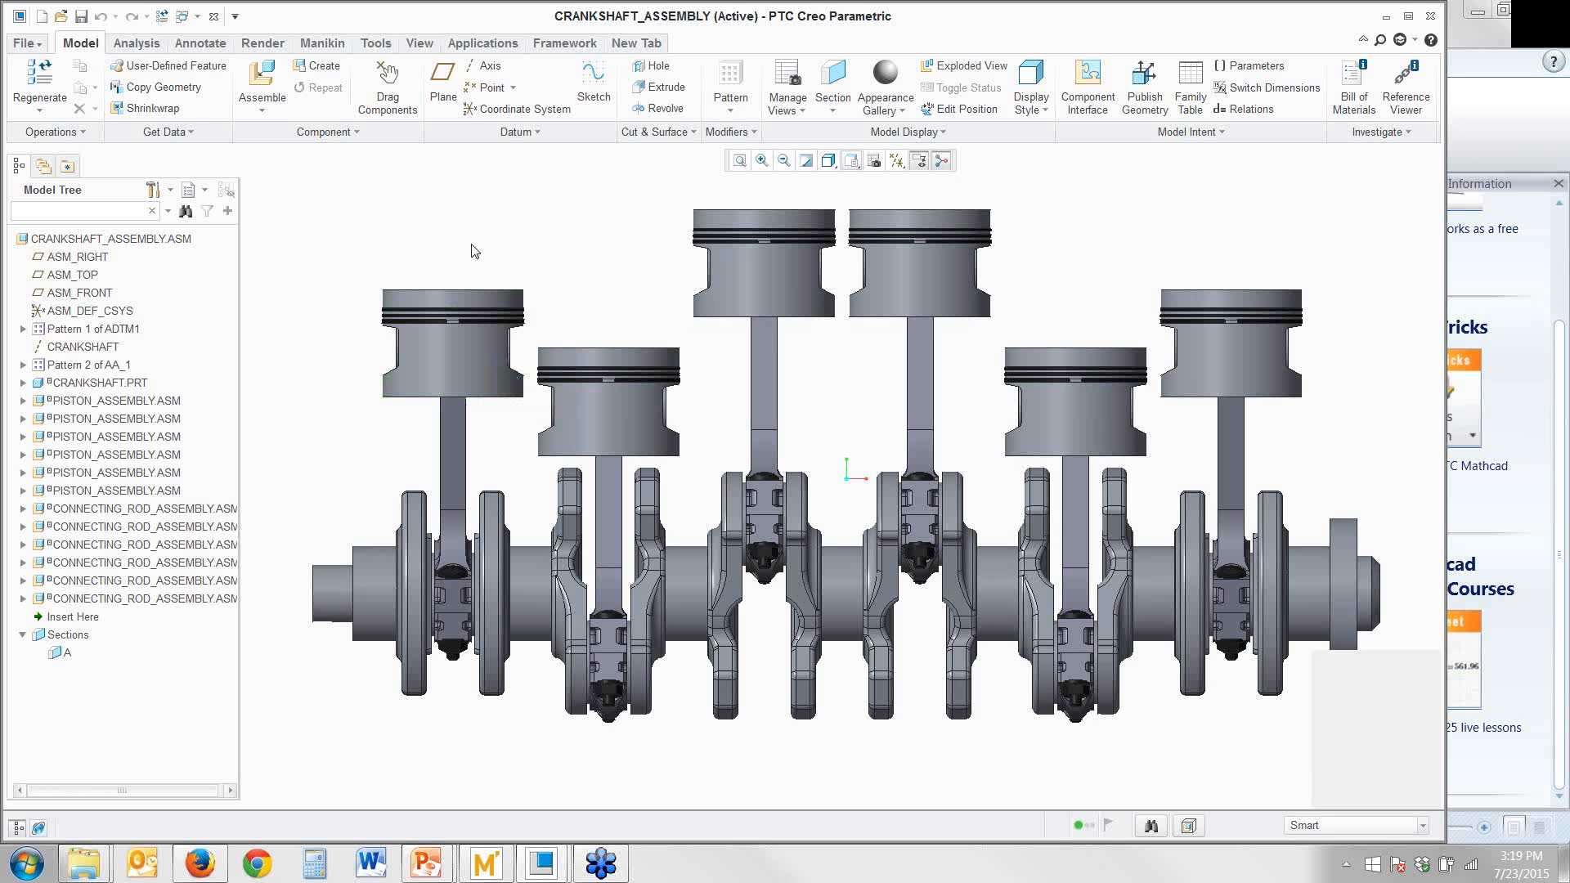
Insert the existing Mathcad worksheet Piston Head Profile.mcdx from the Demo Dataset folder into the crankshaft assembly
{"action": "left_click", "coordinate": [462, 44]}
{"action": "left_click", "coordinate": [560, 105]}
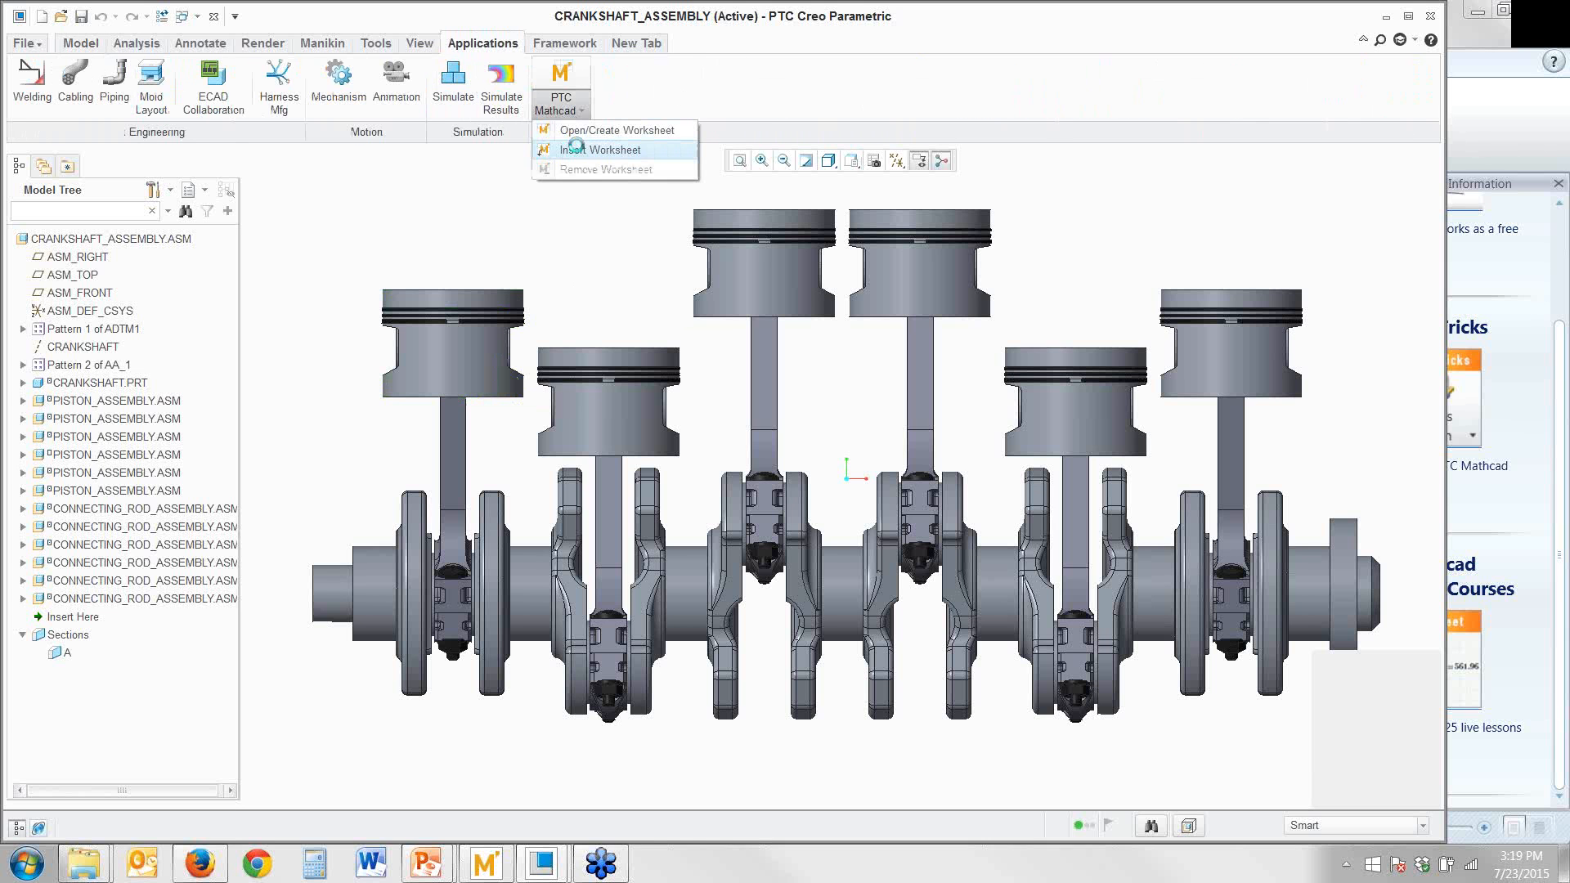
{"action": "left_click", "coordinate": [579, 151]}
{"action": "double_click", "coordinate": [661, 337]}
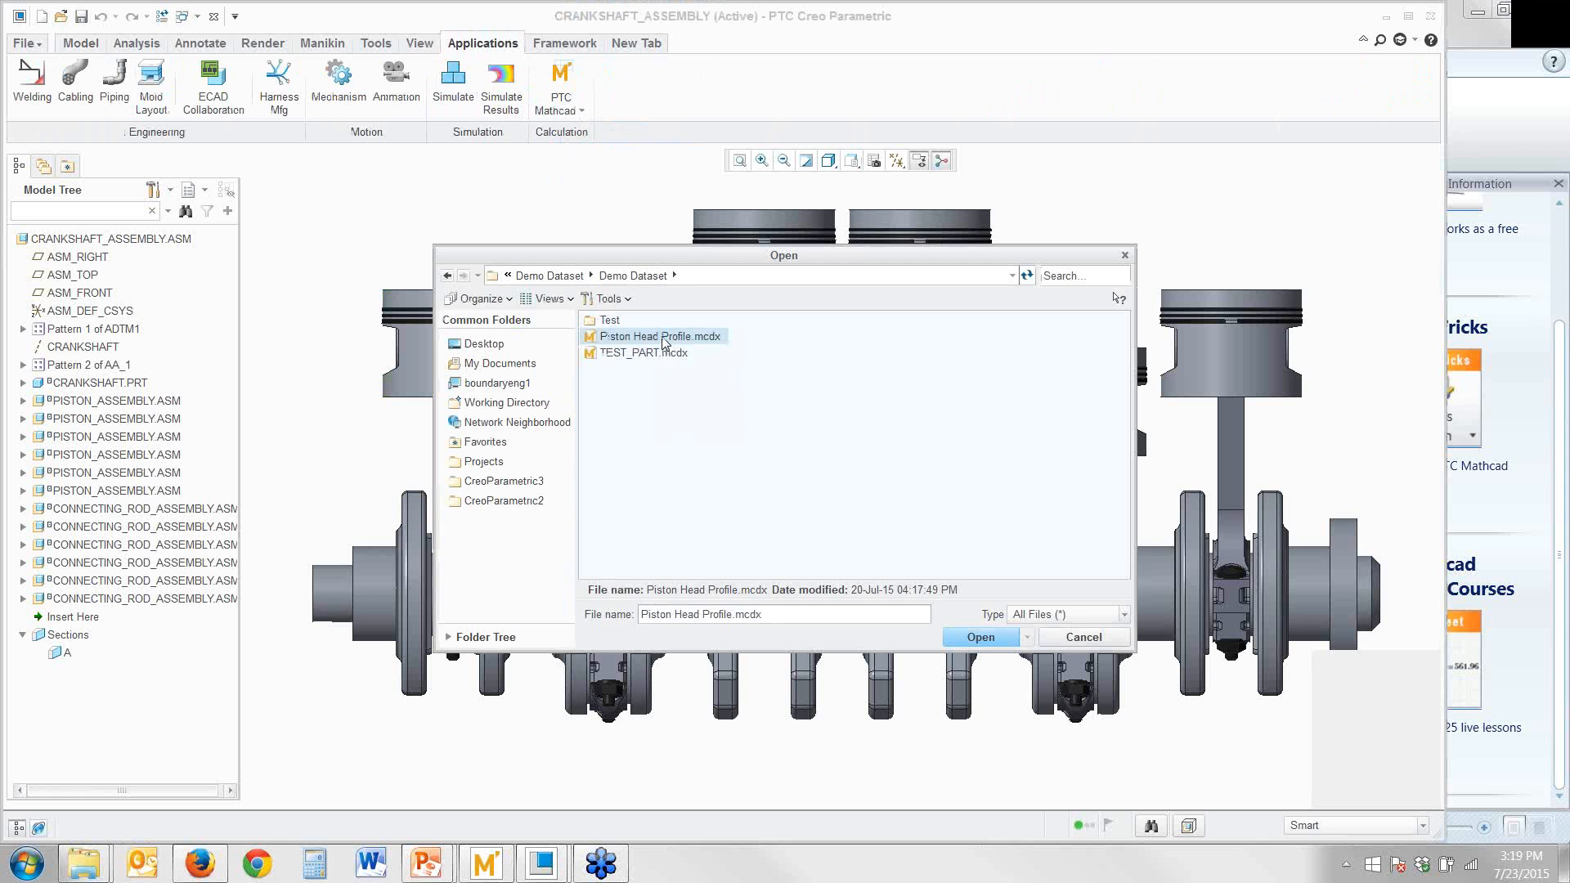
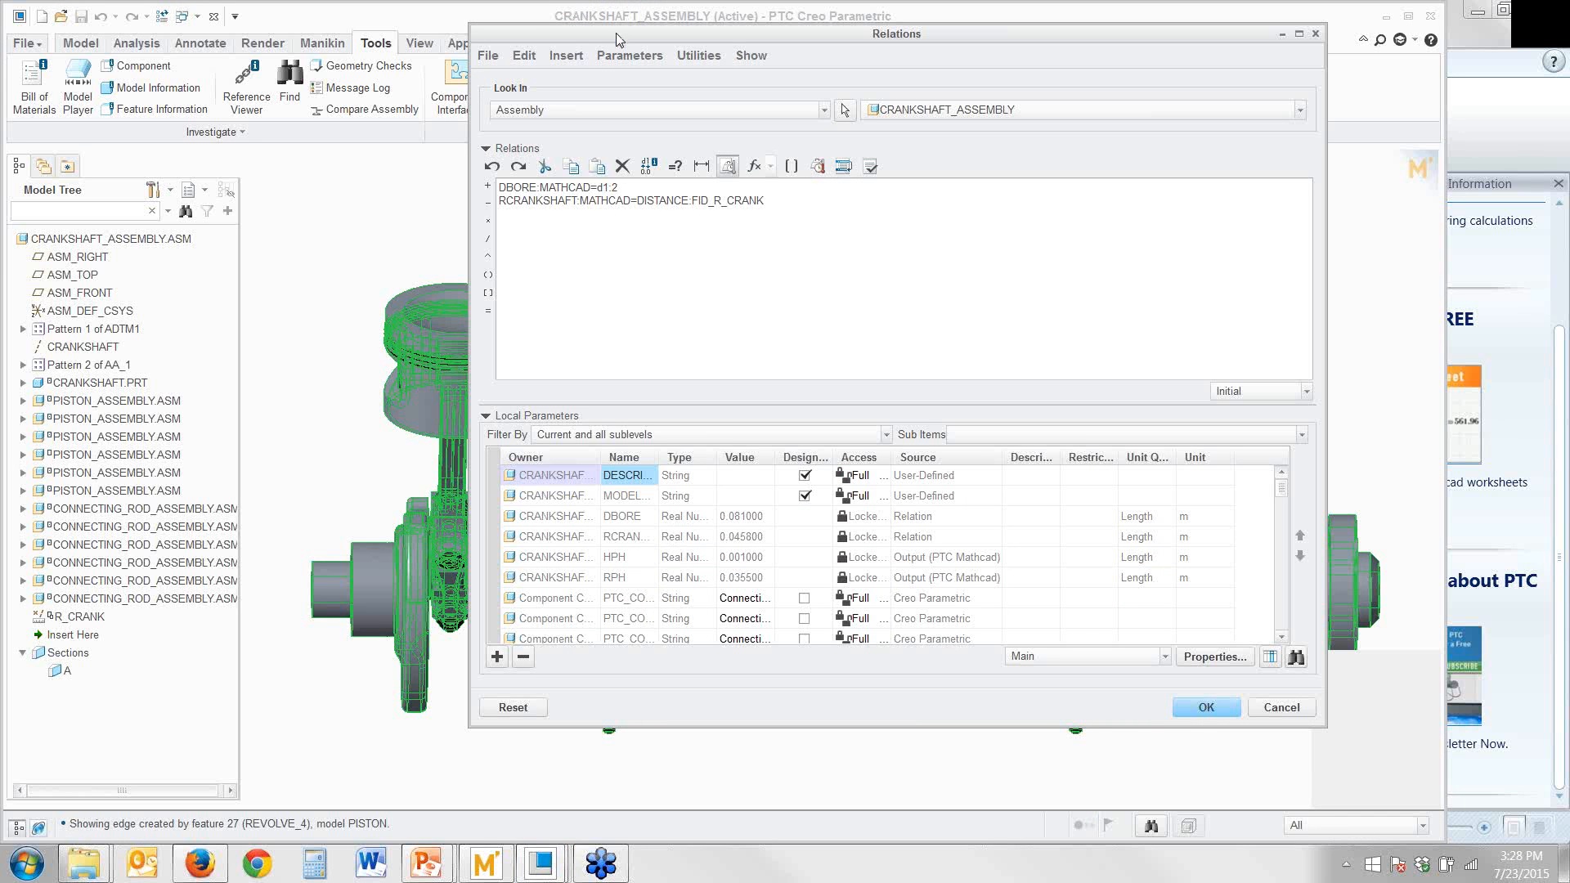
Display the dimensions of the revolved recess in a piston's top face while keeping the Relations editor open beside the model
{"action": "left_click_drag", "start_coordinate": [619, 27], "coordinate": [696, 11]}
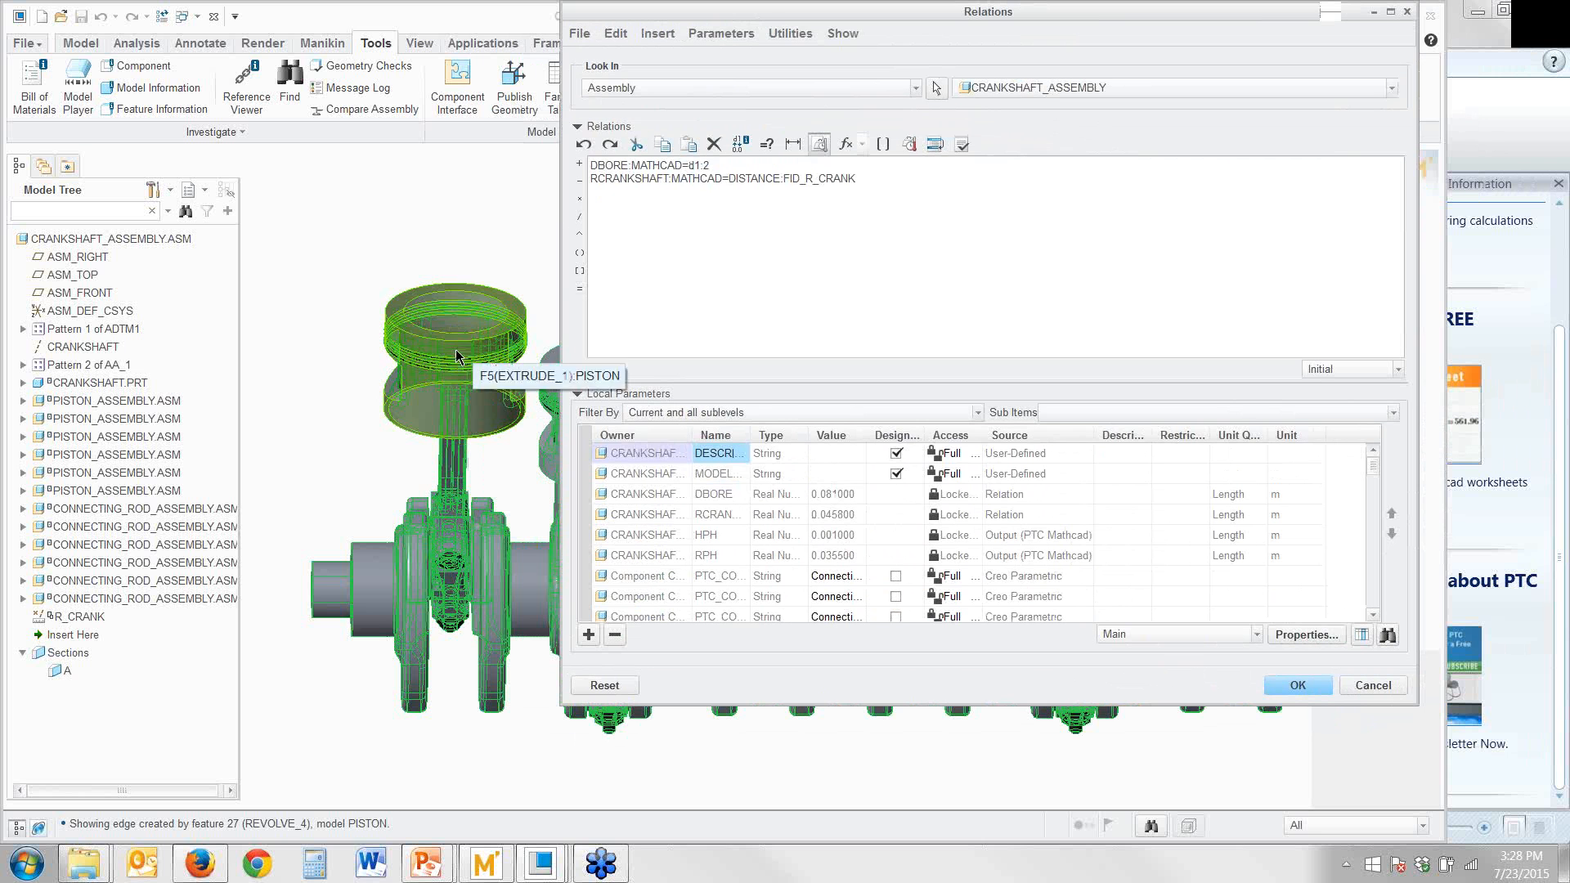
{"action": "left_click", "coordinate": [424, 302]}
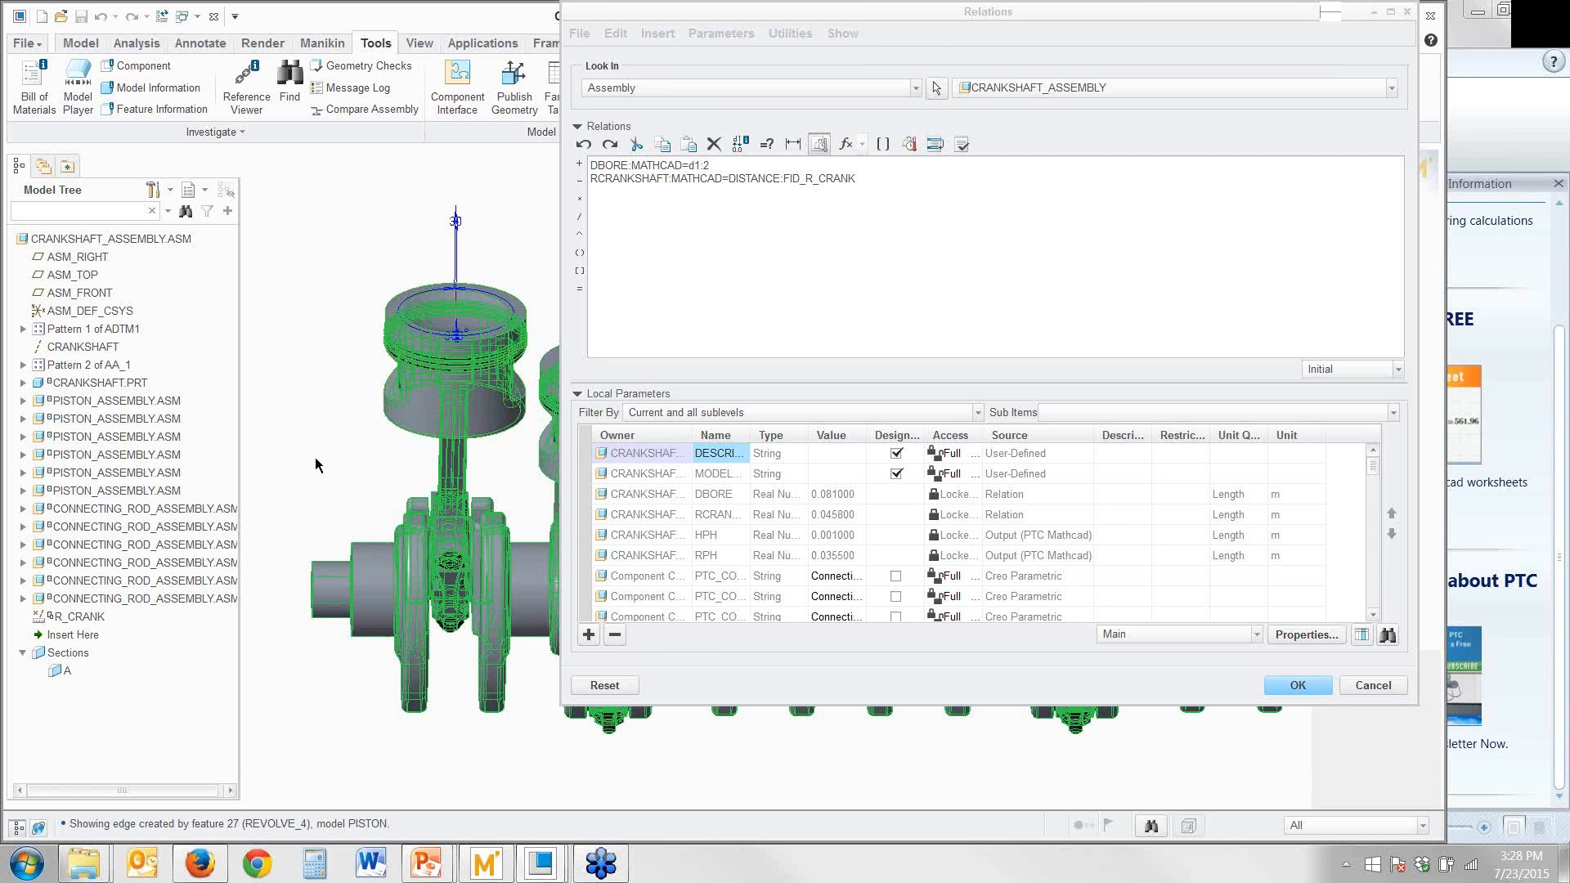
{"action": "middle_click_drag", "start_coordinate": [315, 458], "coordinate": [295, 578]}
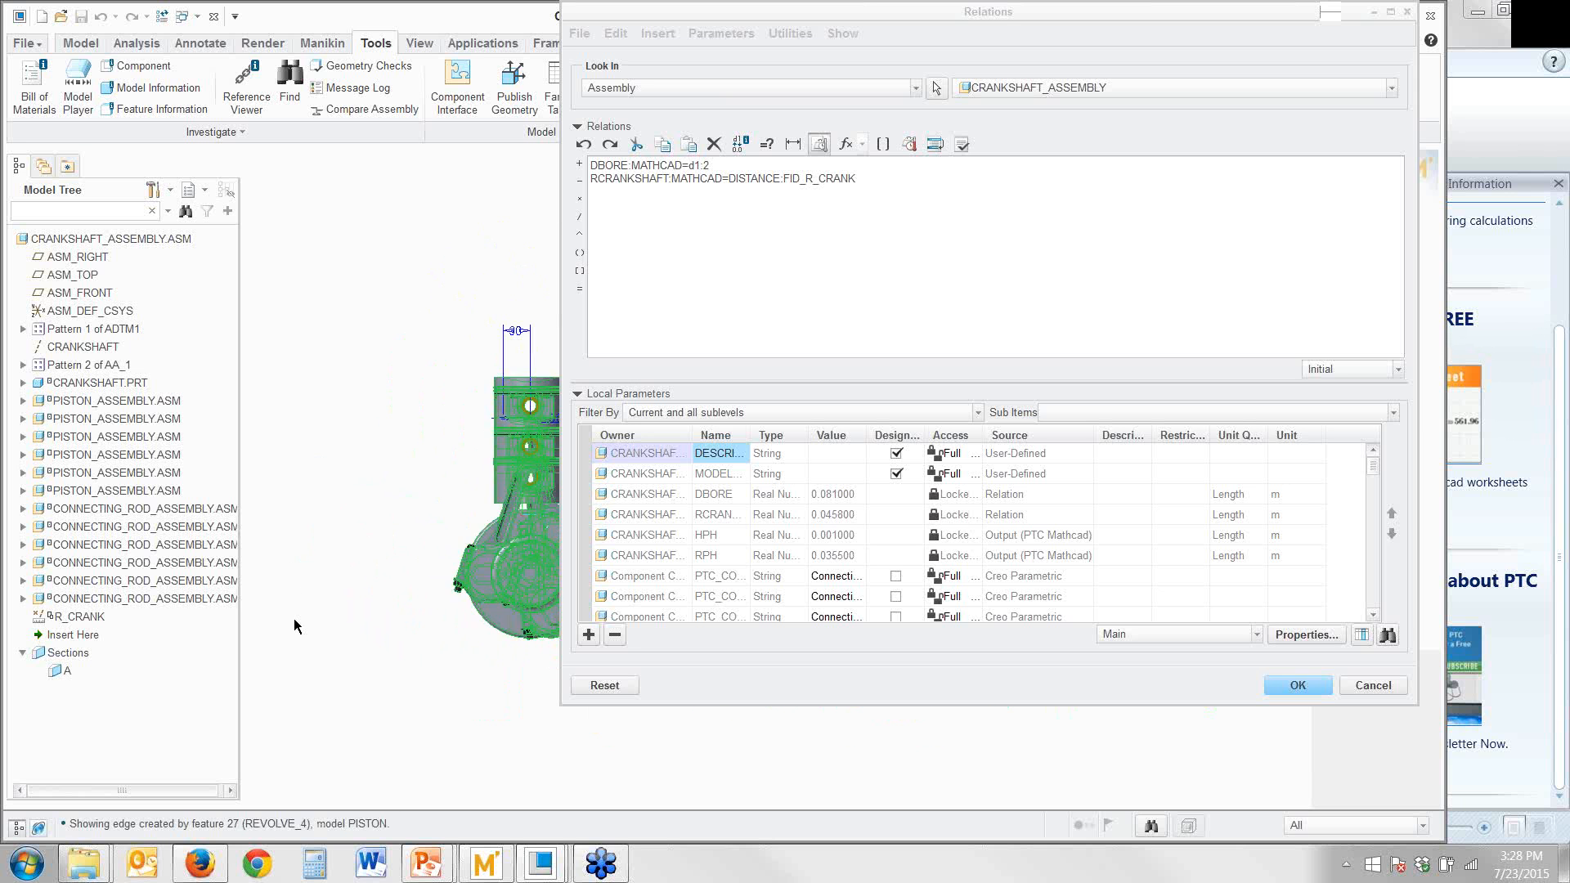
{"action": "scroll", "coordinate": [391, 592], "scroll_direction": "up", "scroll_amount": 5}
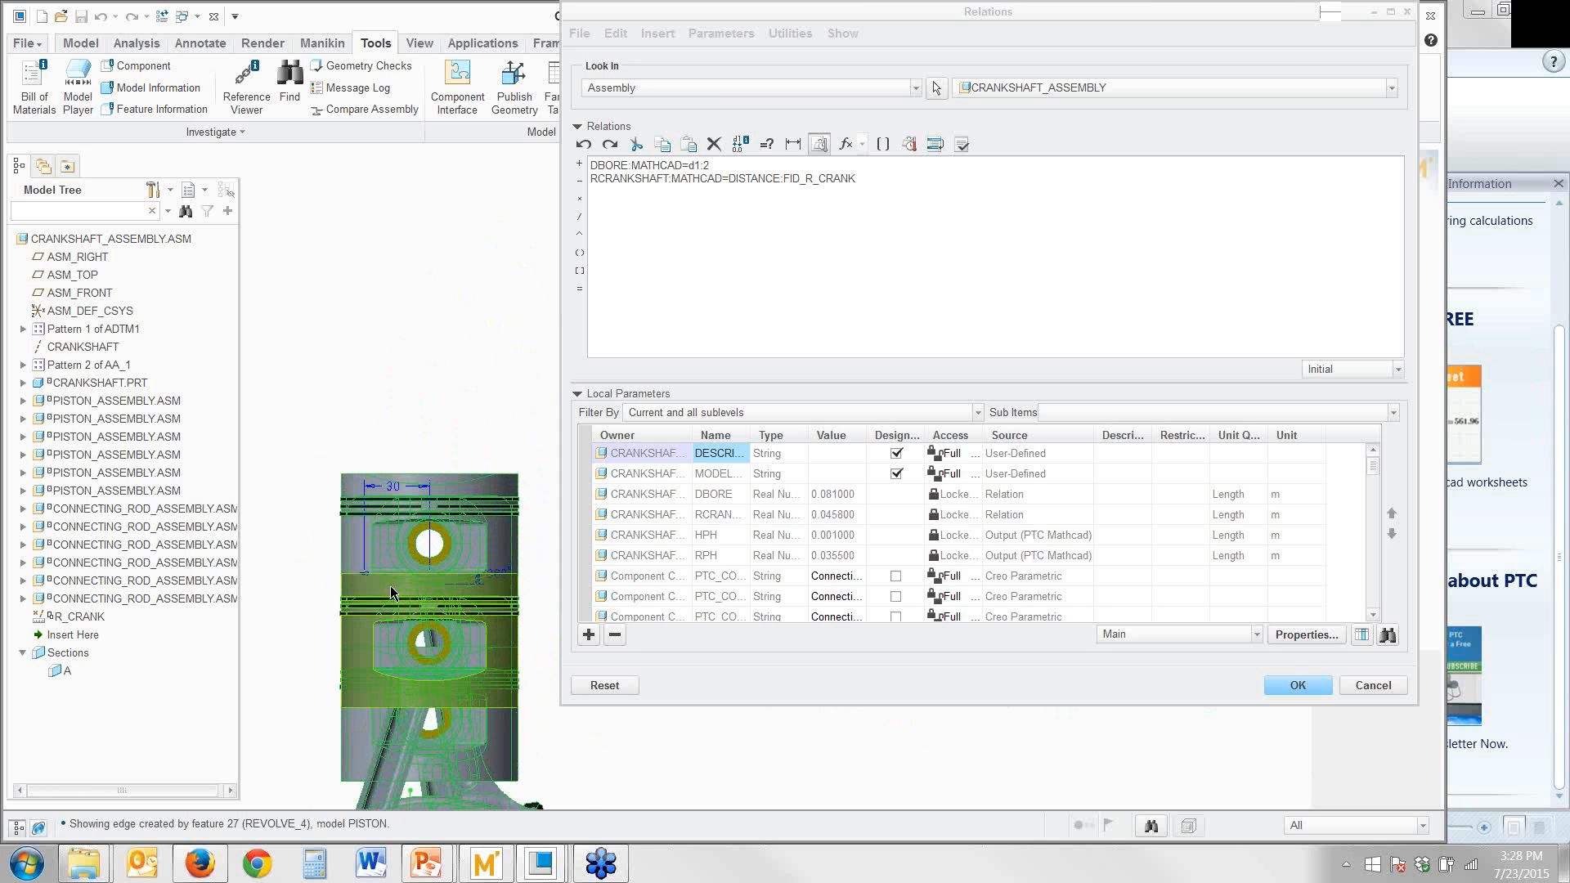
{"action": "mouse_move", "coordinate": [390, 592]}
{"action": "middle_mouse_down"}
{"action": "mouse_move", "coordinate": [280, 543]}
{"action": "mouse_move", "coordinate": [367, 591]}
{"action": "middle_mouse_up"}
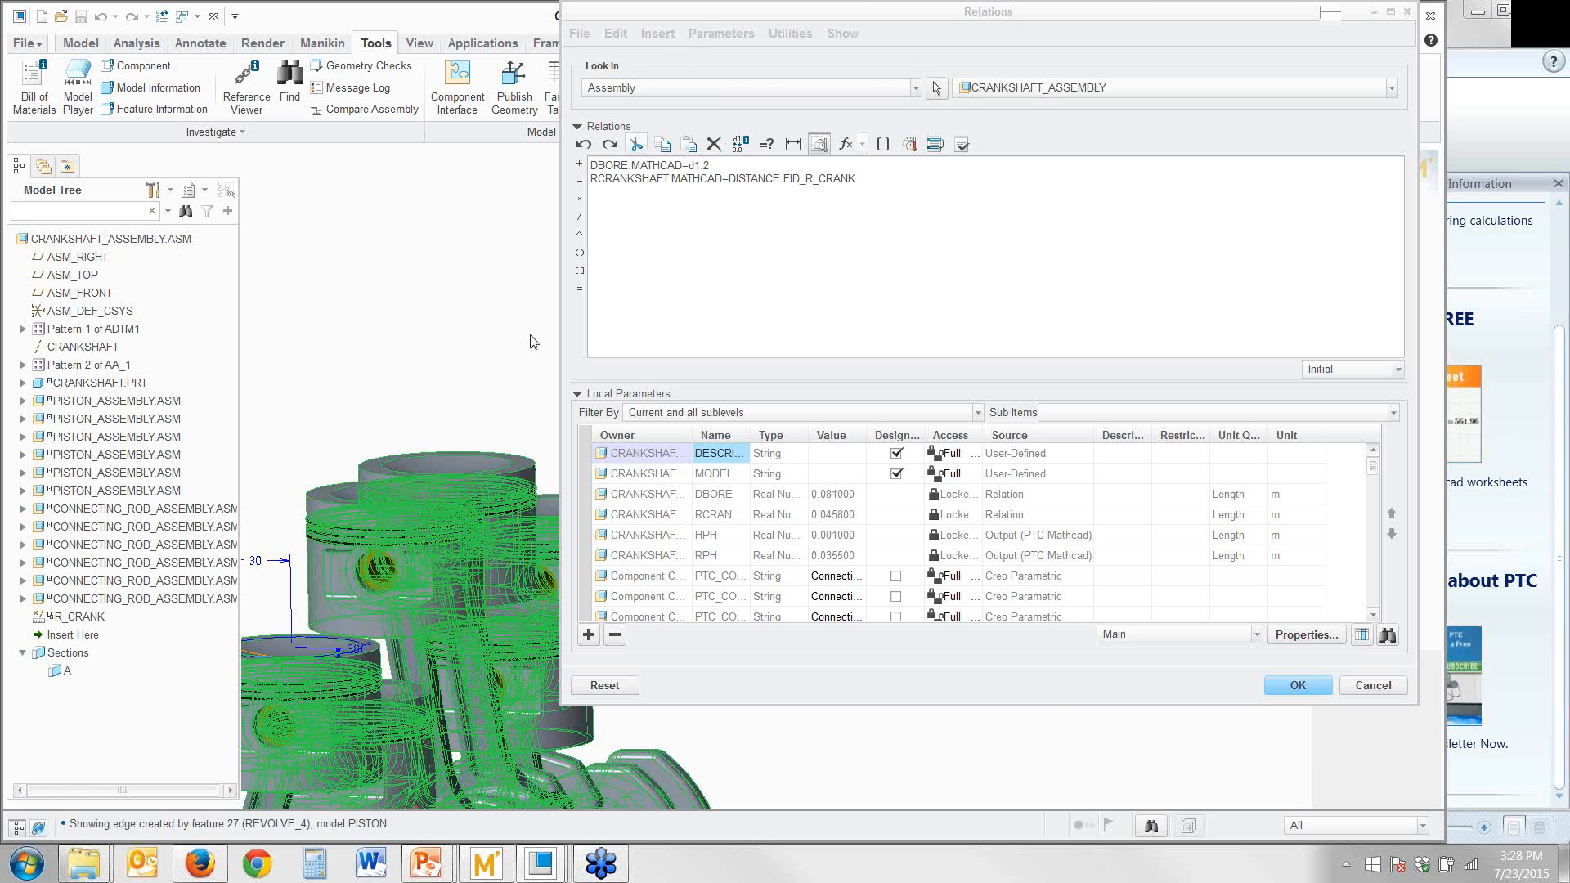
{"action": "left_click_drag", "start_coordinate": [699, 15], "coordinate": [945, 178]}
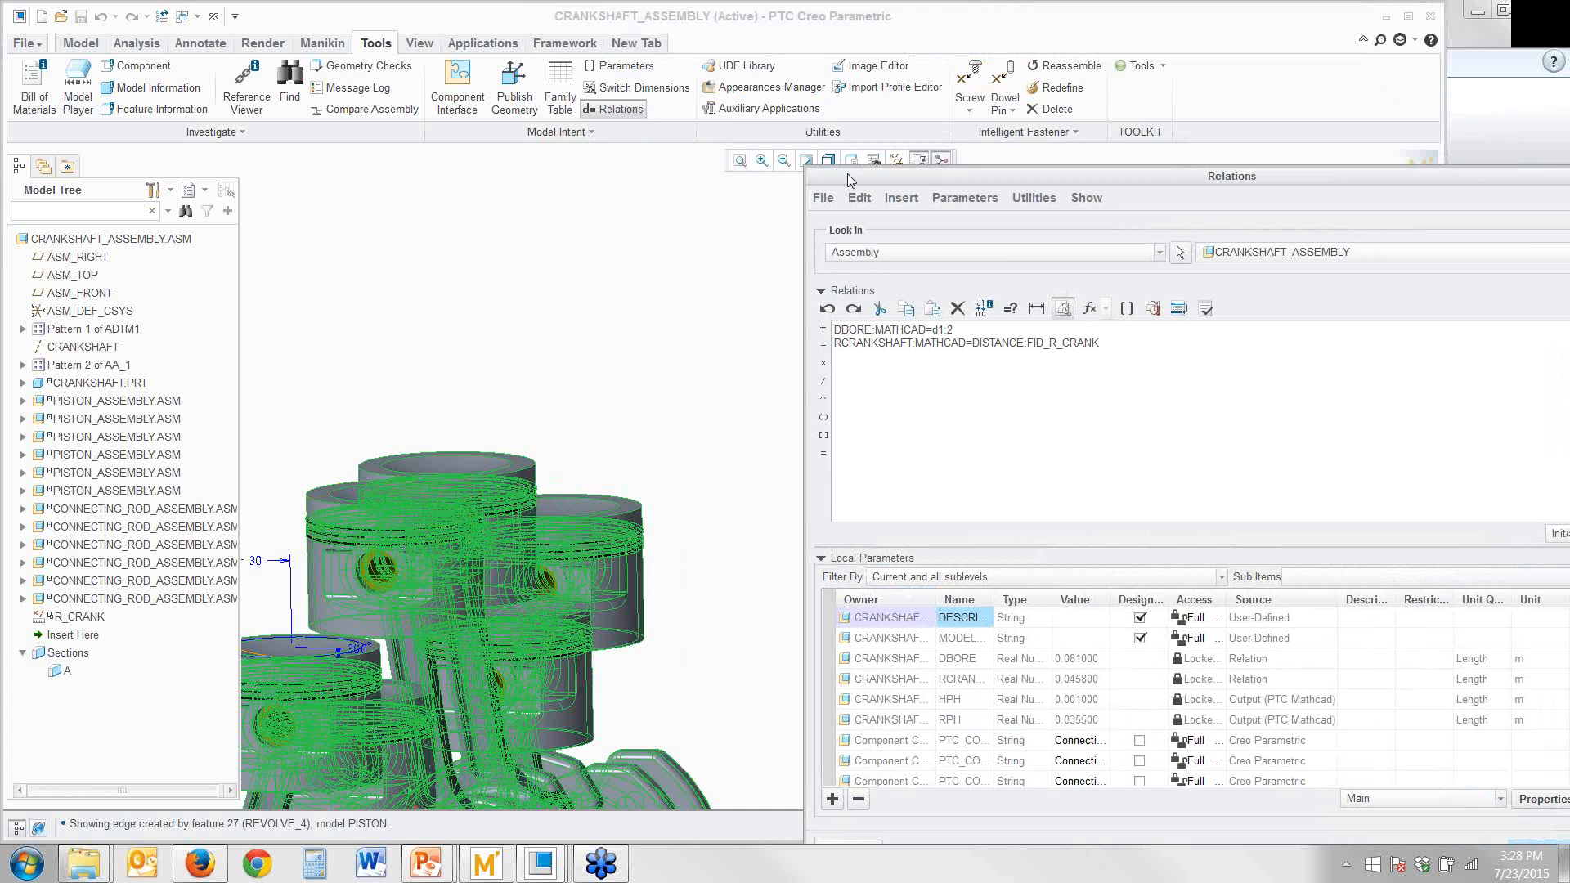
{"action": "left_click", "coordinate": [808, 160]}
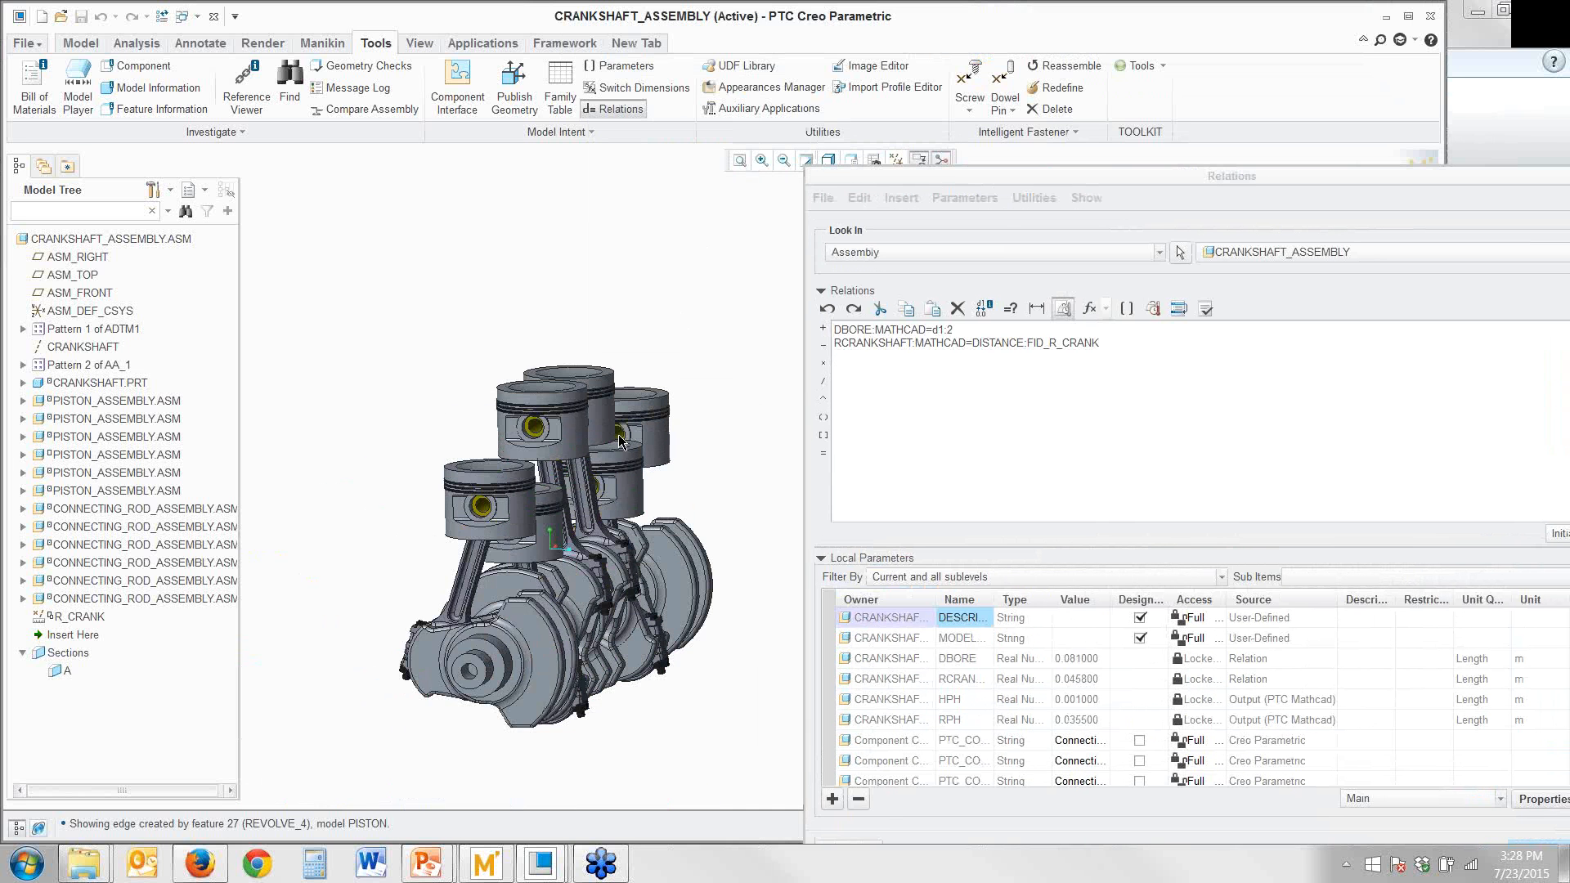
{"action": "double_click", "coordinate": [488, 464]}
{"action": "scroll", "coordinate": [489, 466], "scroll_direction": "up", "scroll_amount": 5}
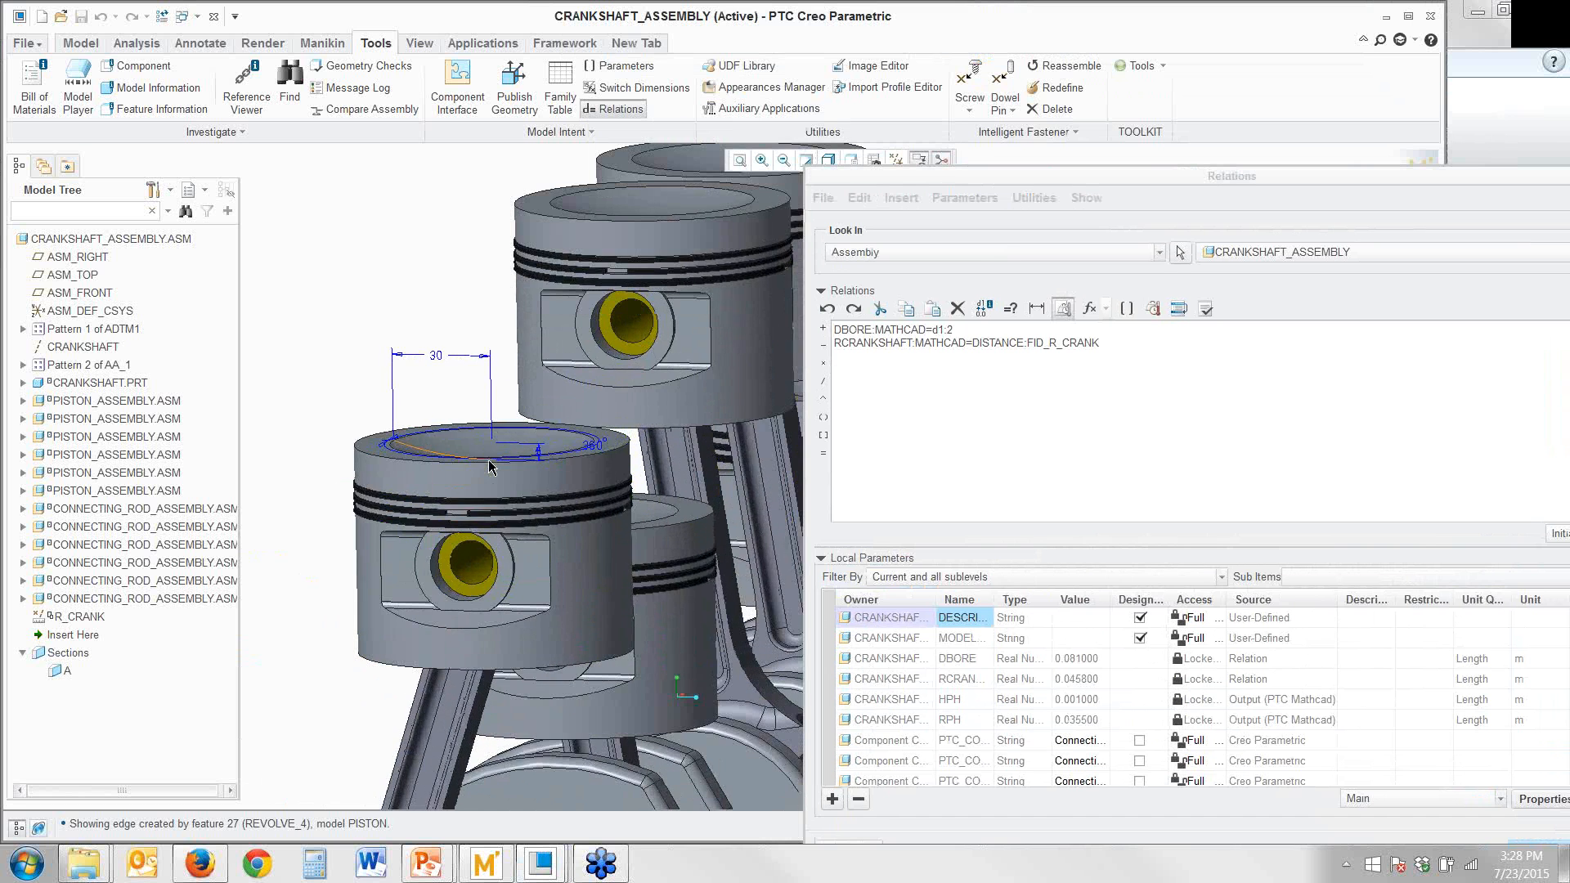
{"action": "scroll", "coordinate": [489, 467], "scroll_direction": "up", "scroll_amount": 4}
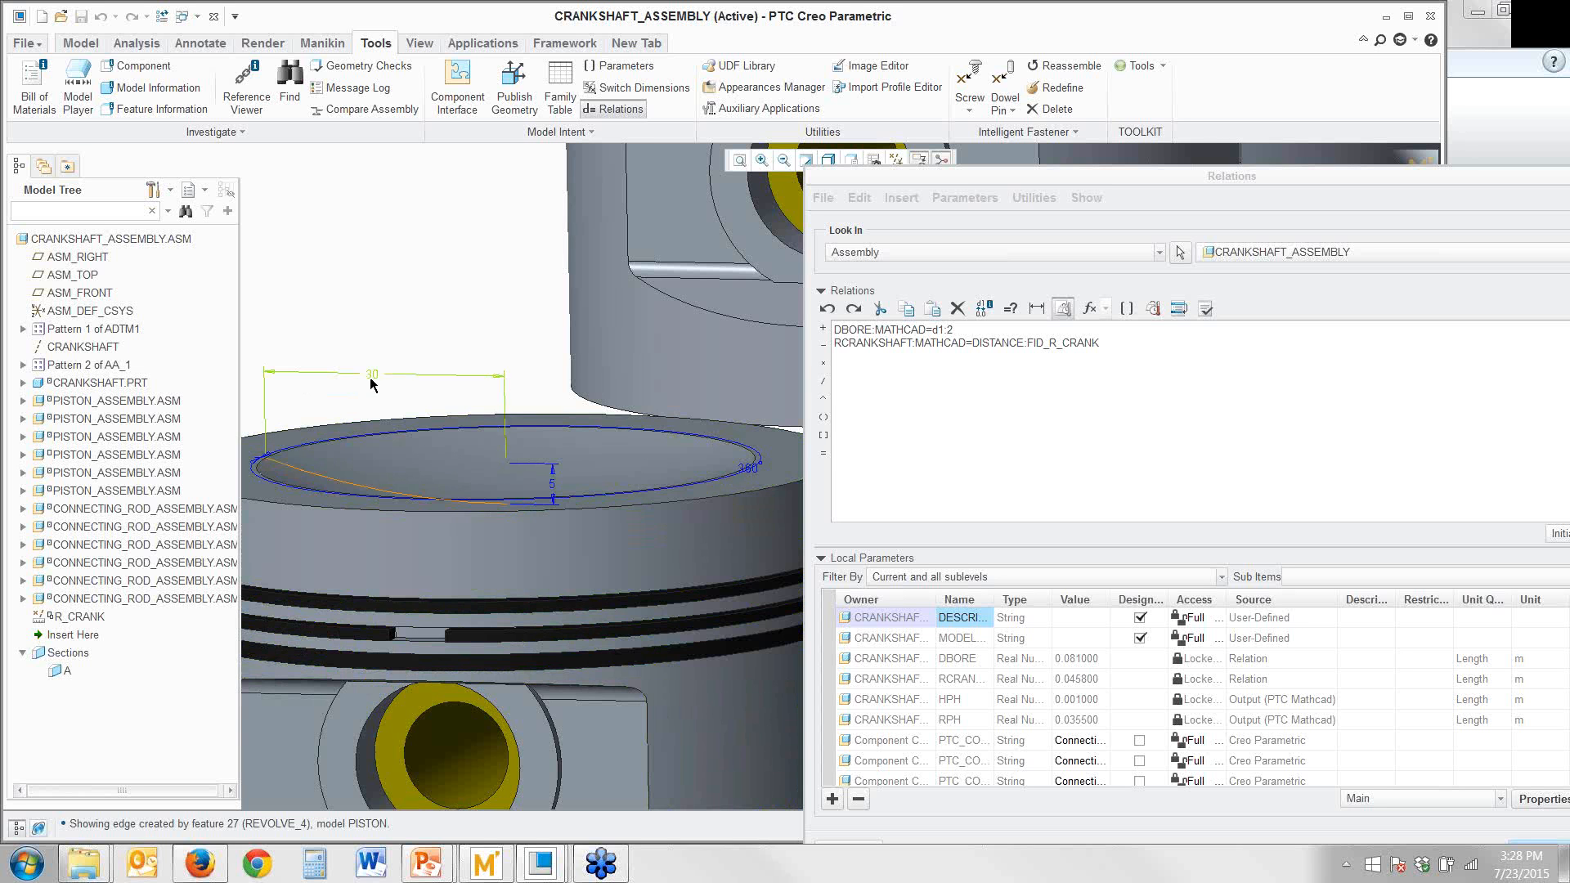
Add the relation d285:2=RPH:MATHCAD so the worksheet's RPH output drives the piston recess's radius dimension
{"action": "mouse_move", "coordinate": [372, 377]}
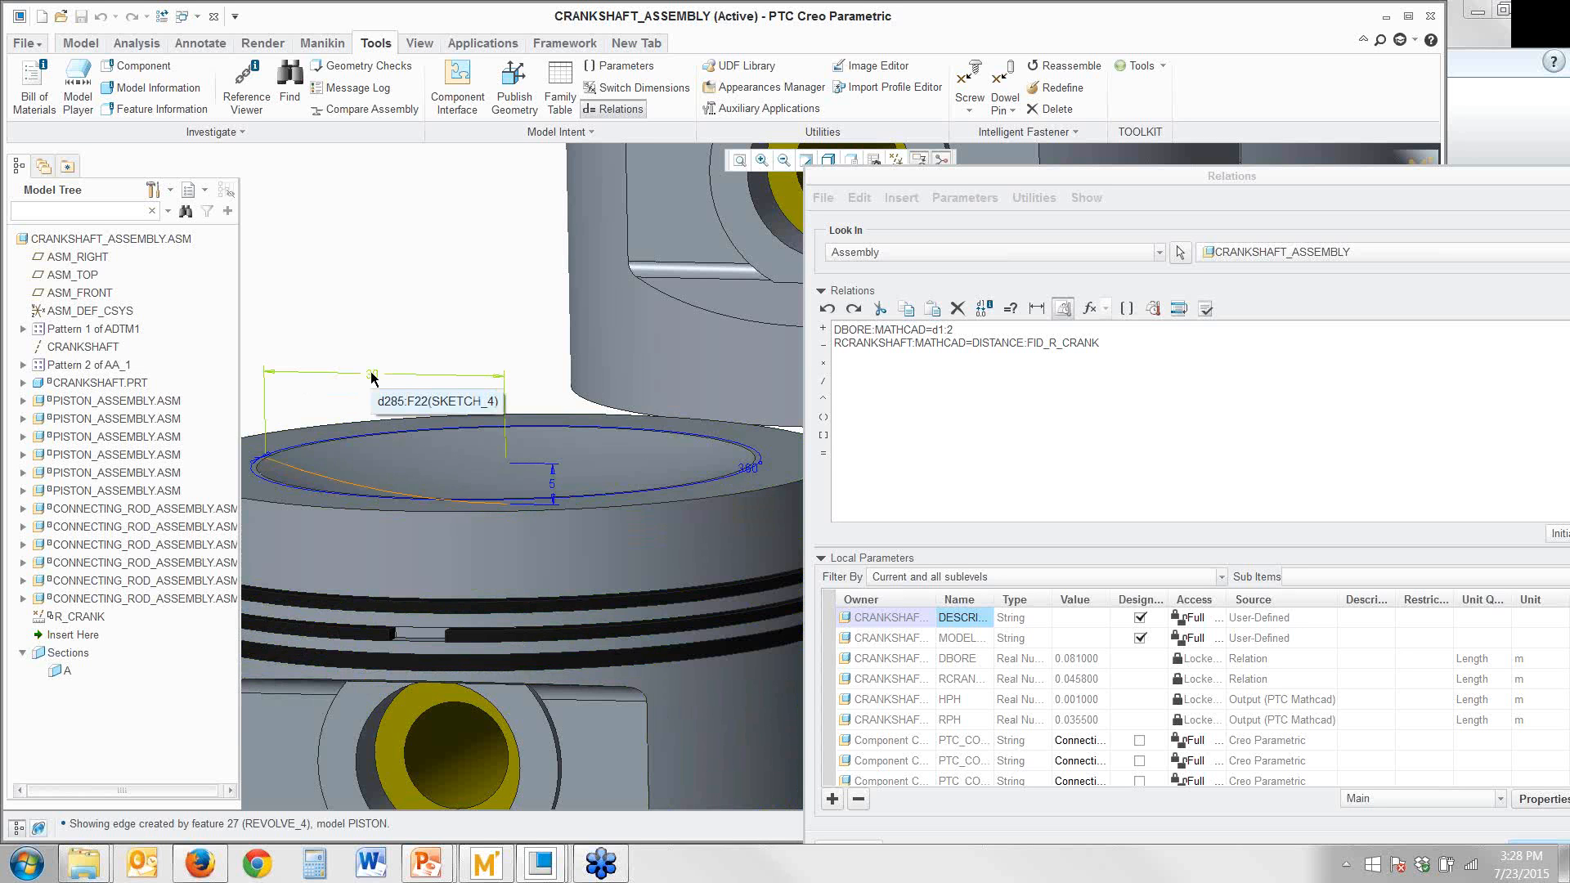
{"action": "left_click", "coordinate": [372, 377]}
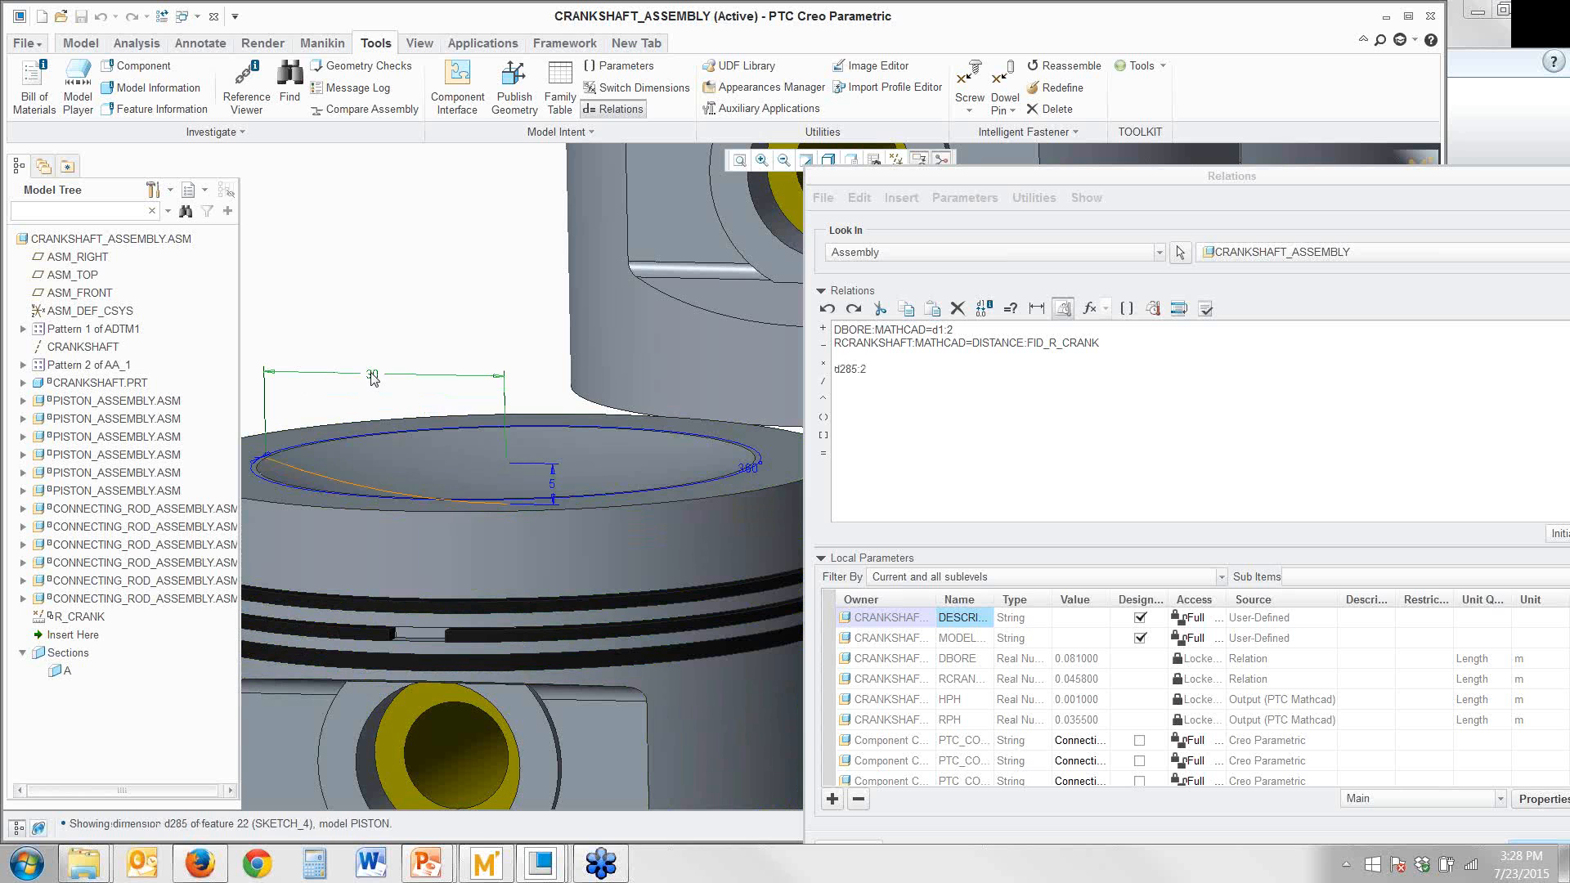
{"action": "left_click", "coordinate": [877, 373]}
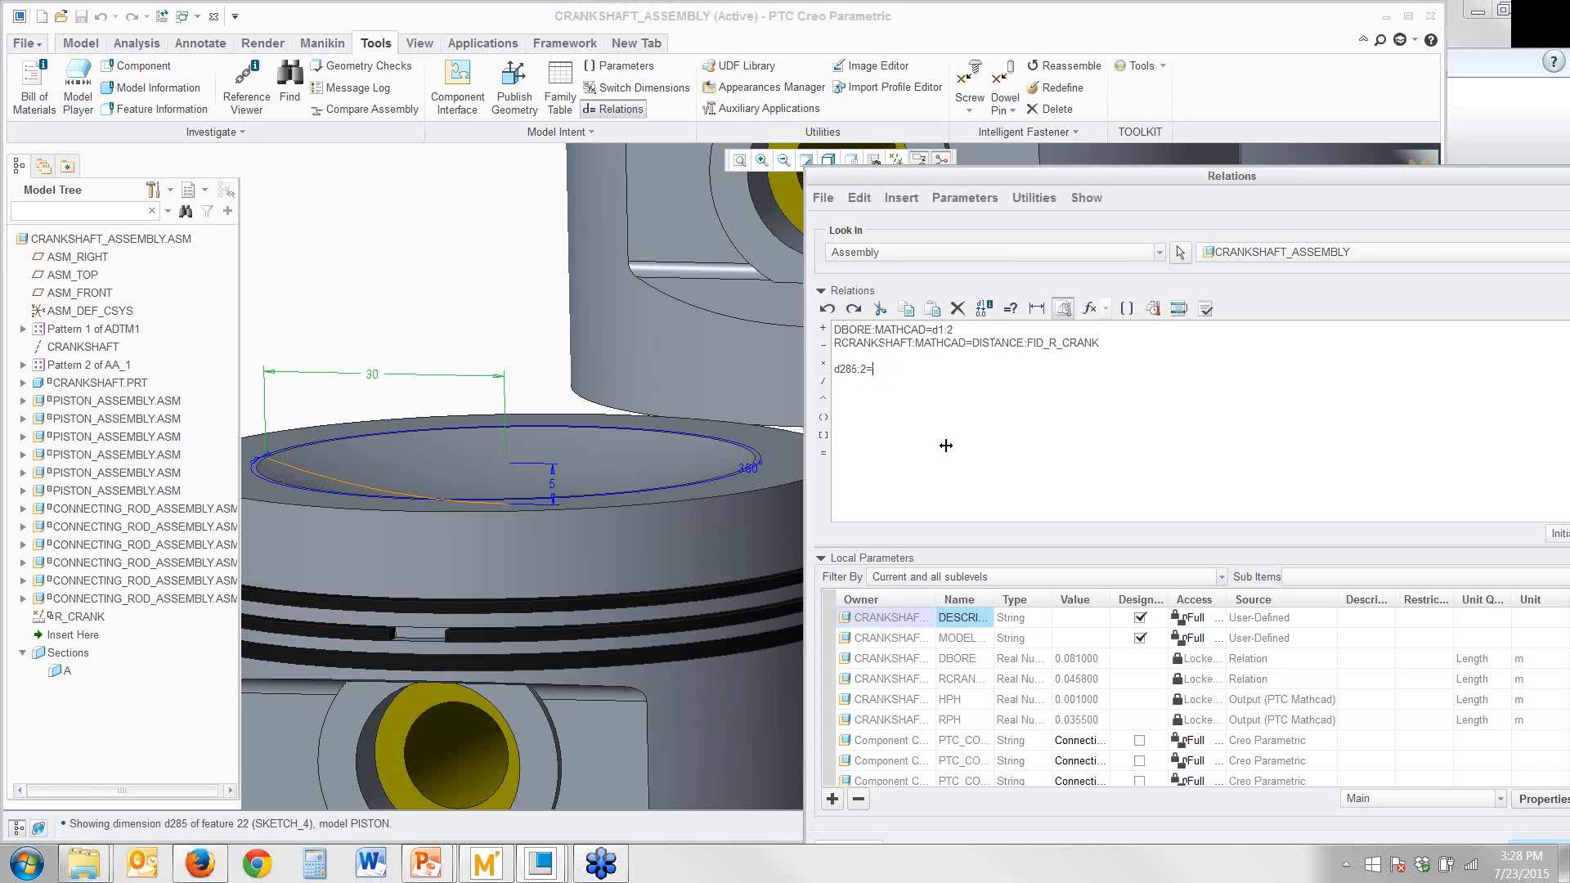
{"action": "right_click", "coordinate": [951, 721]}
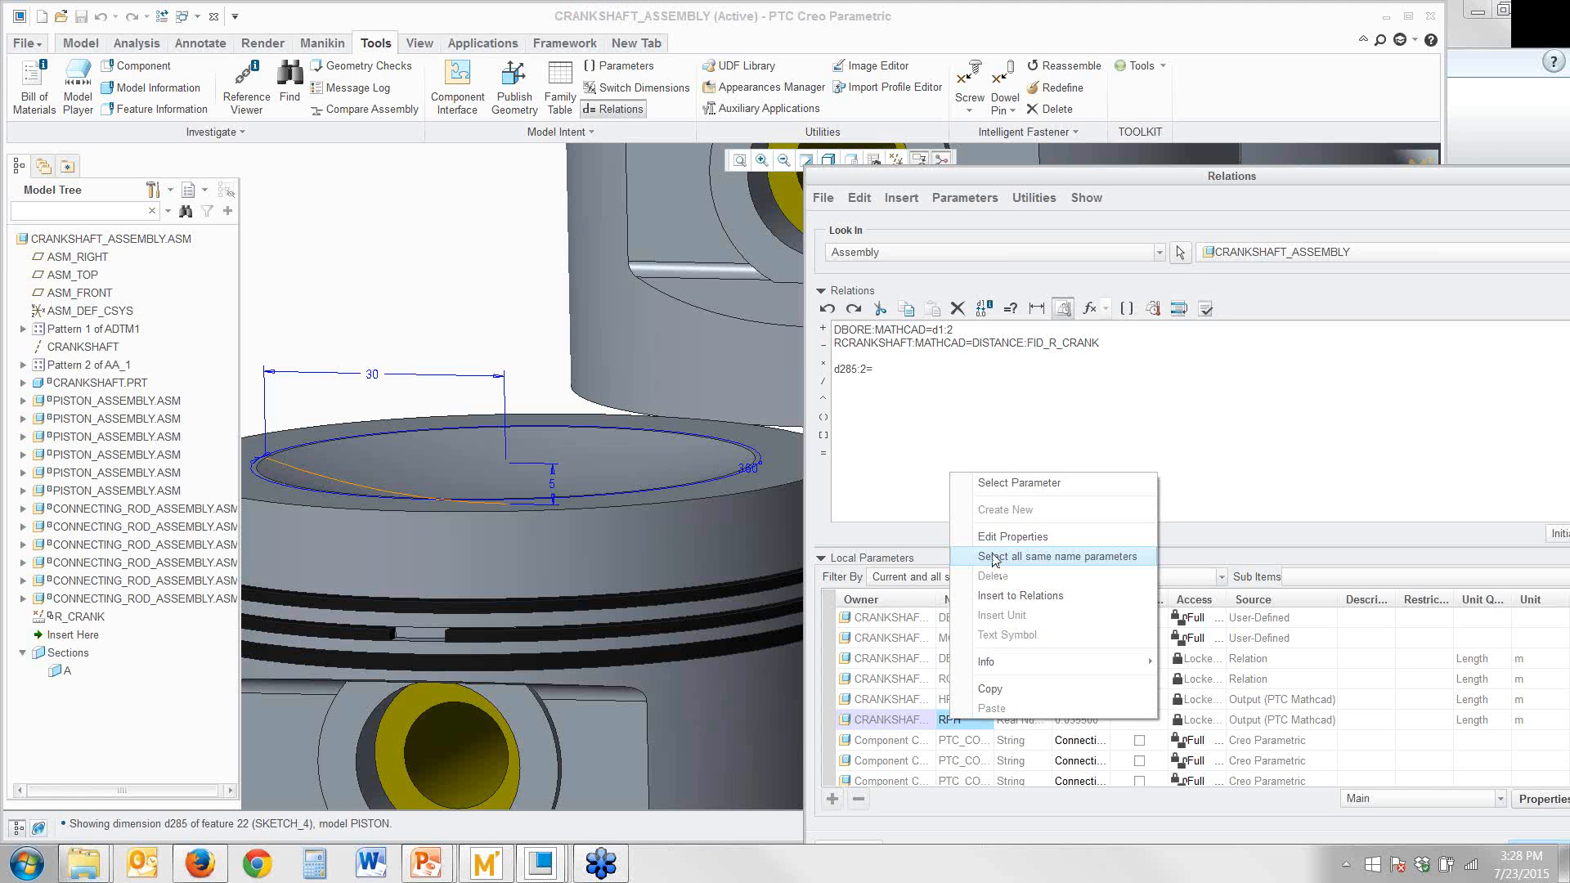
{"action": "left_click", "coordinate": [986, 603]}
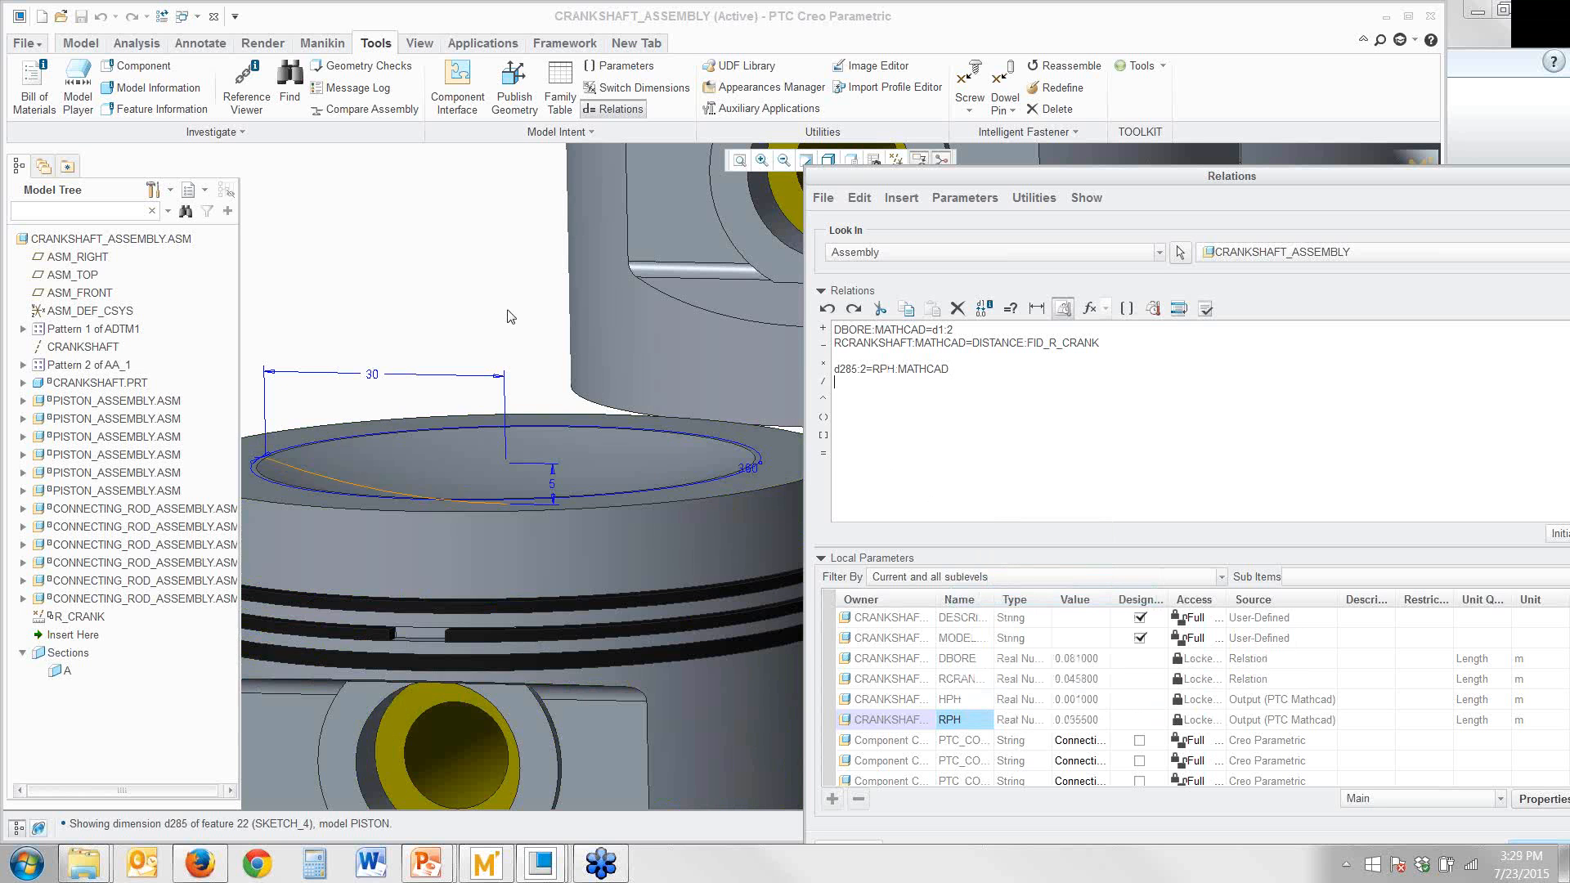
Add the relation d286:2=HPH:MATHCAD so the worksheet's HPH output drives the piston recess's depth dimension
{"action": "left_click", "coordinate": [600, 464]}
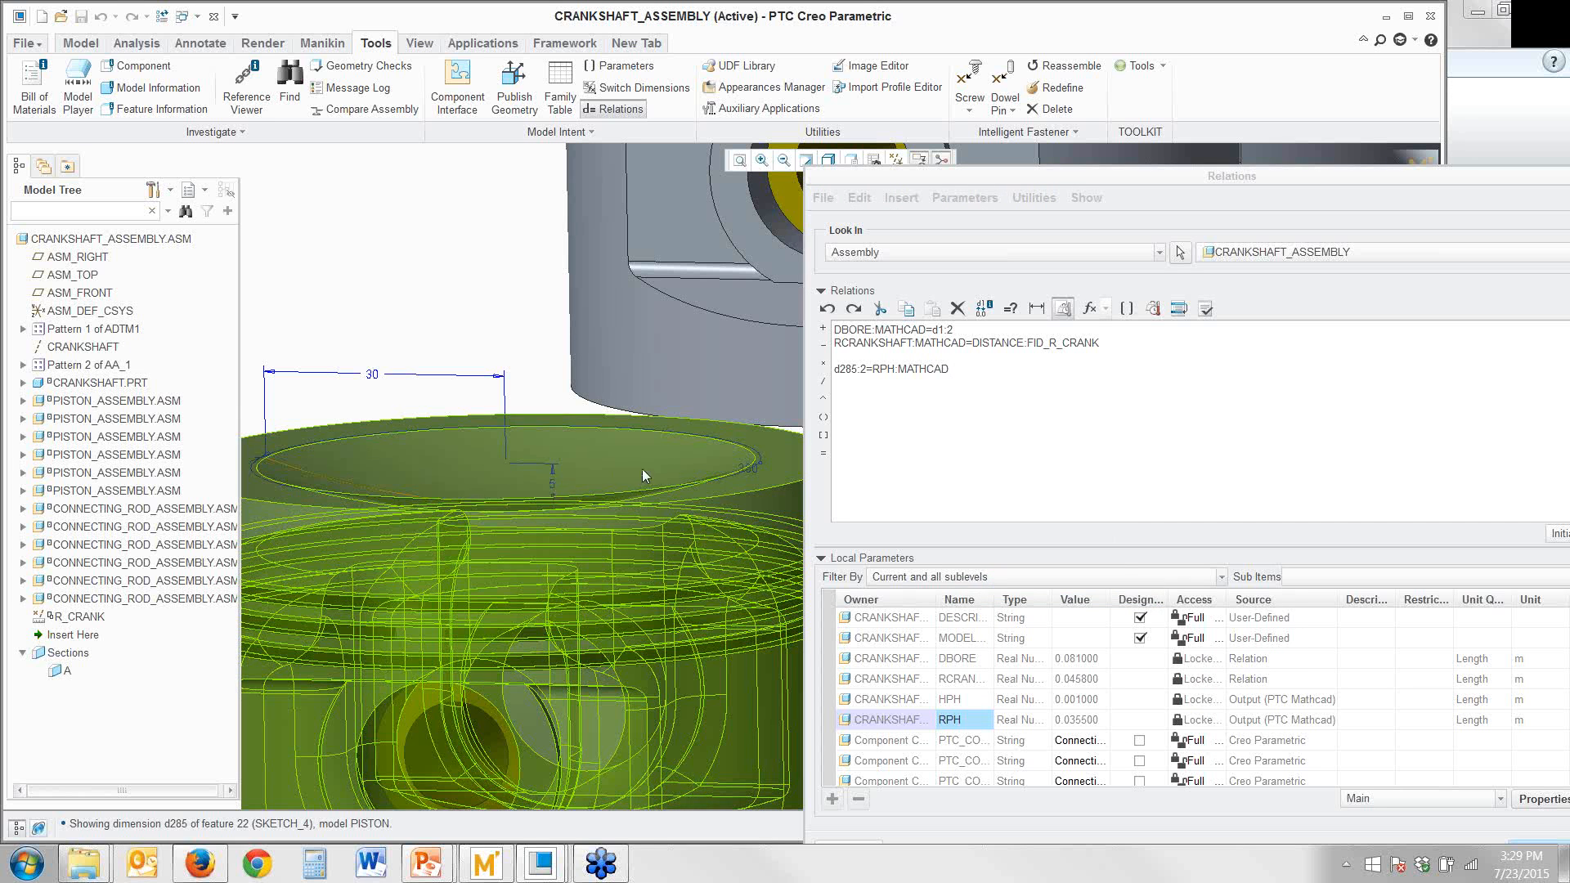
{"action": "left_click", "coordinate": [465, 462]}
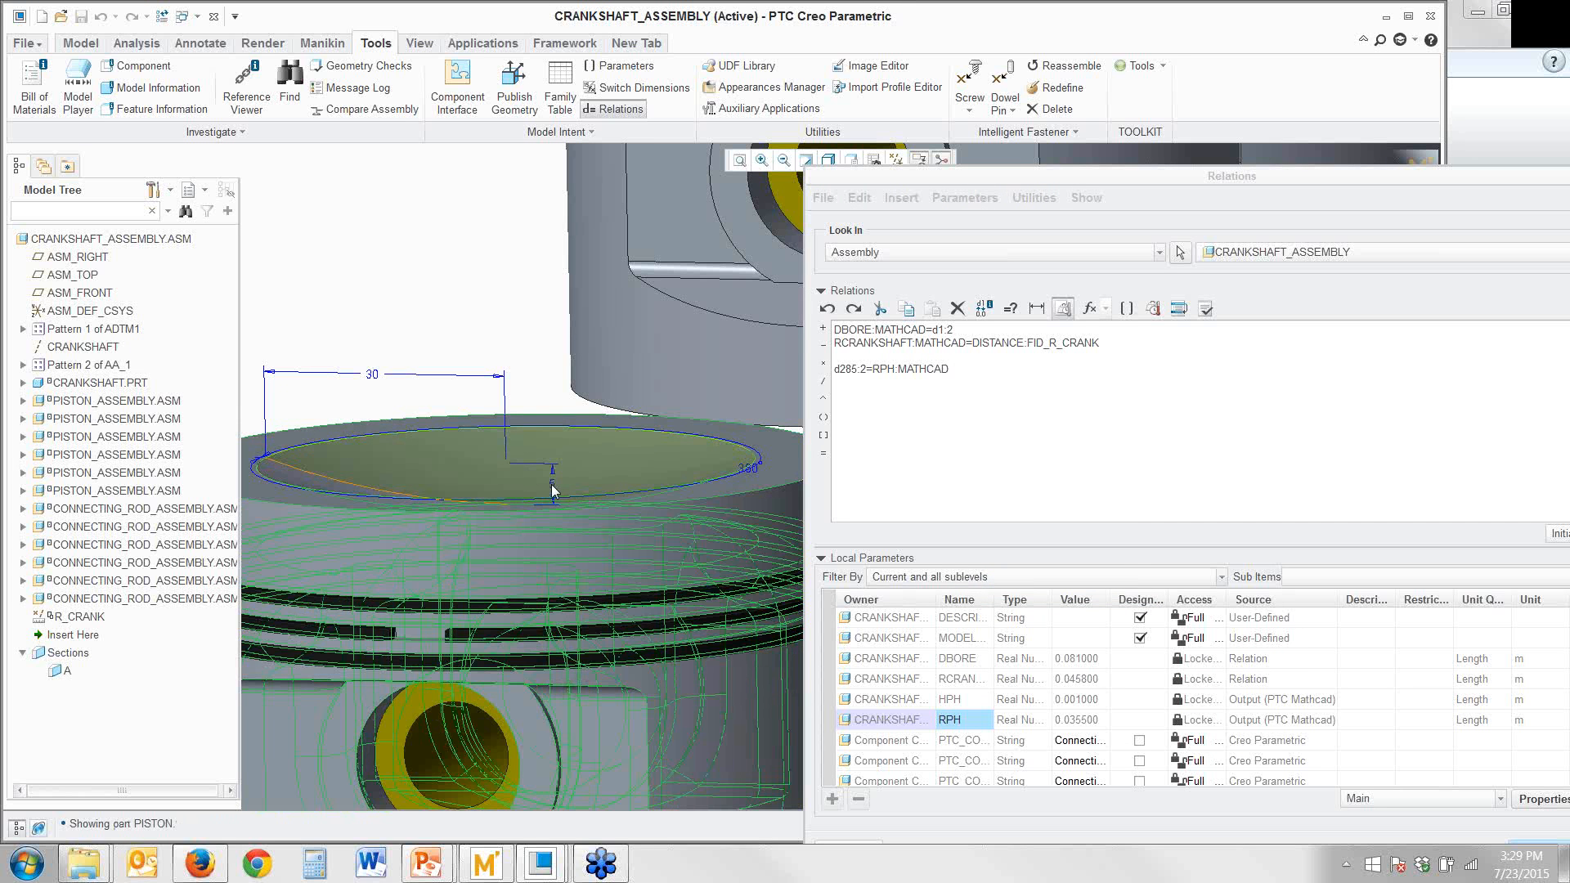
{"action": "right_click", "coordinate": [551, 484]}
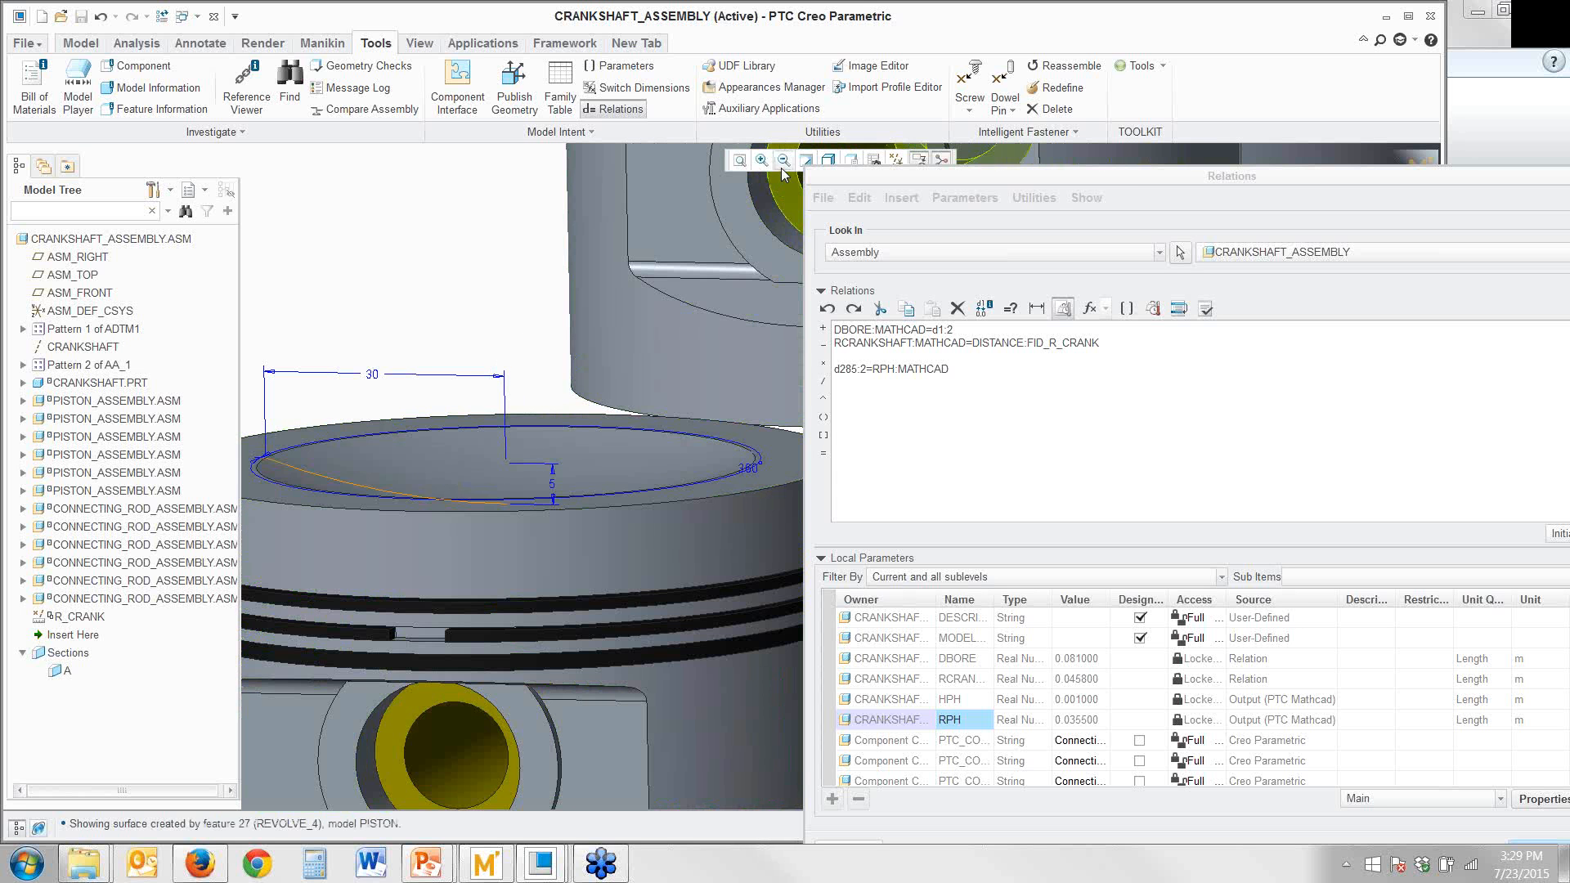
{"action": "left_click", "coordinate": [806, 159]}
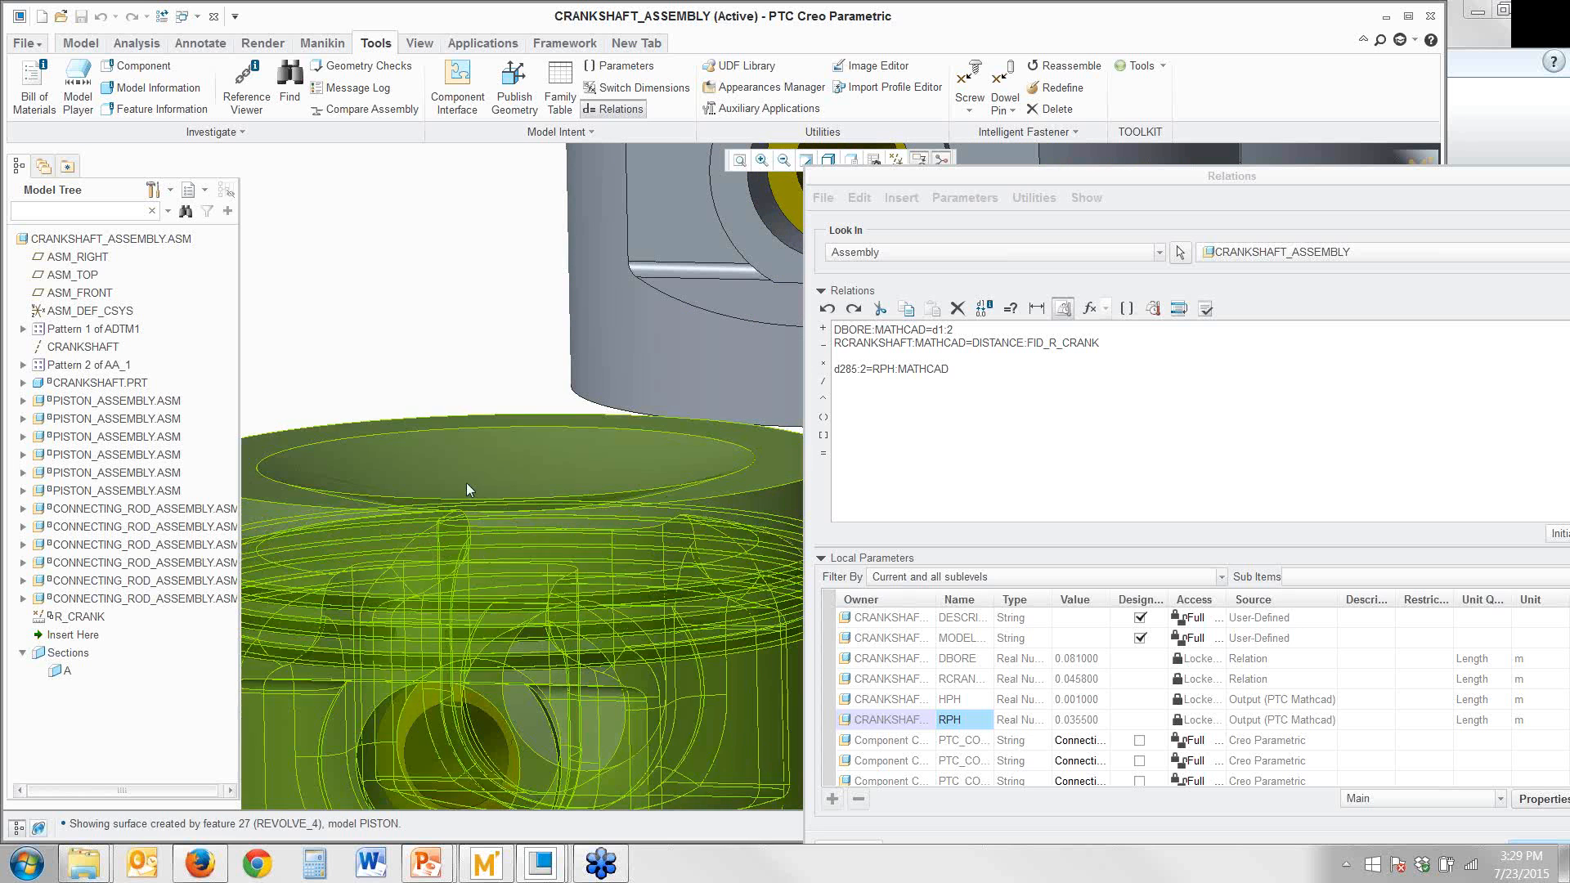
{"action": "right_click", "coordinate": [466, 471]}
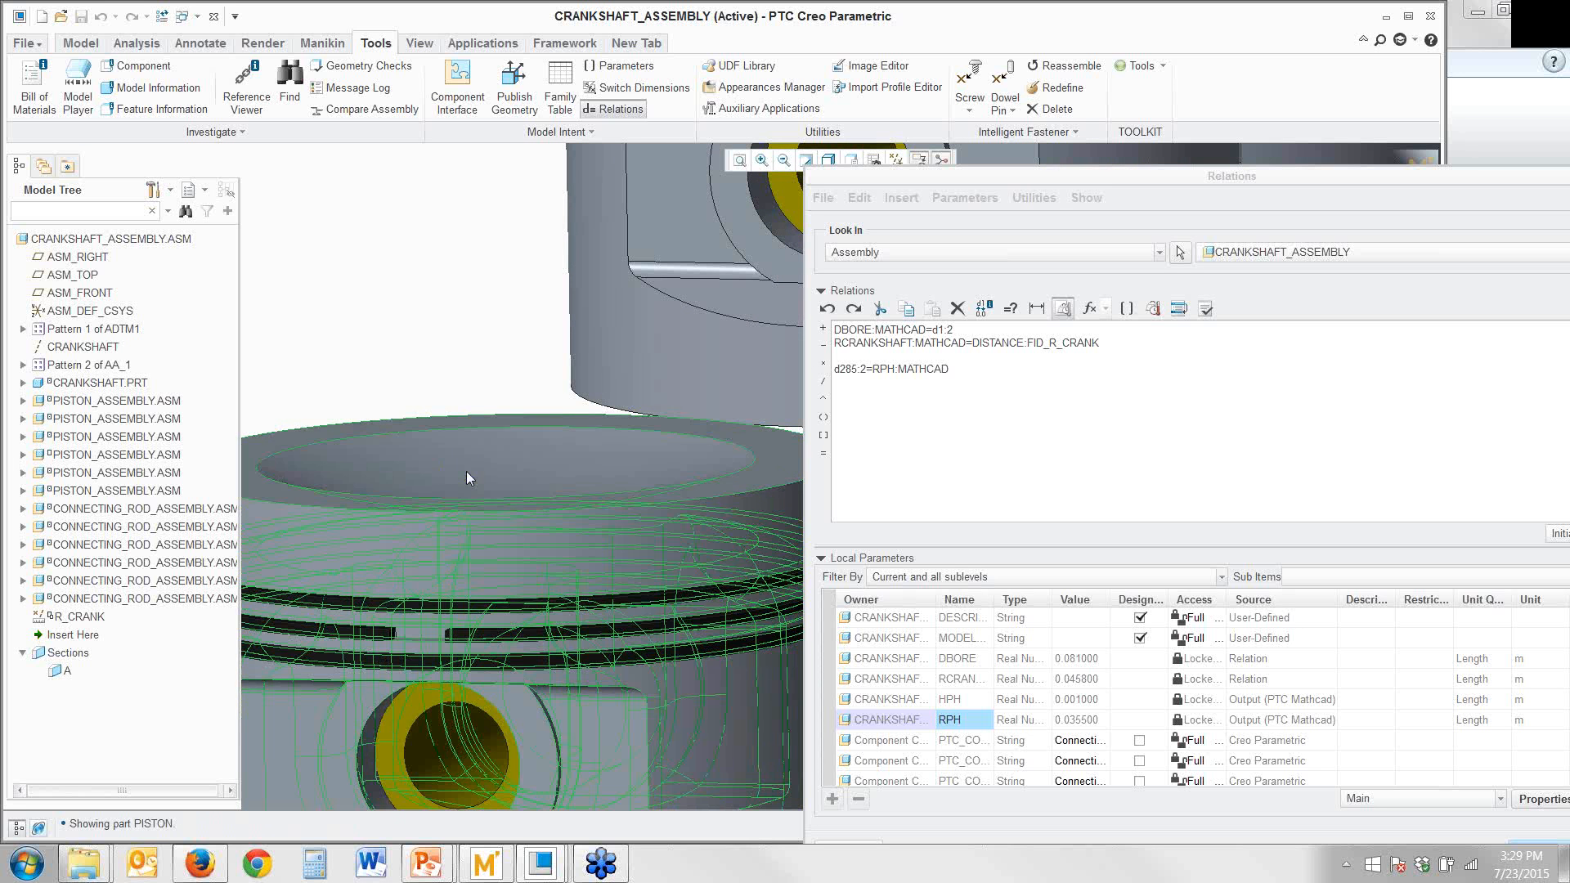
{"action": "right_click", "coordinate": [365, 462]}
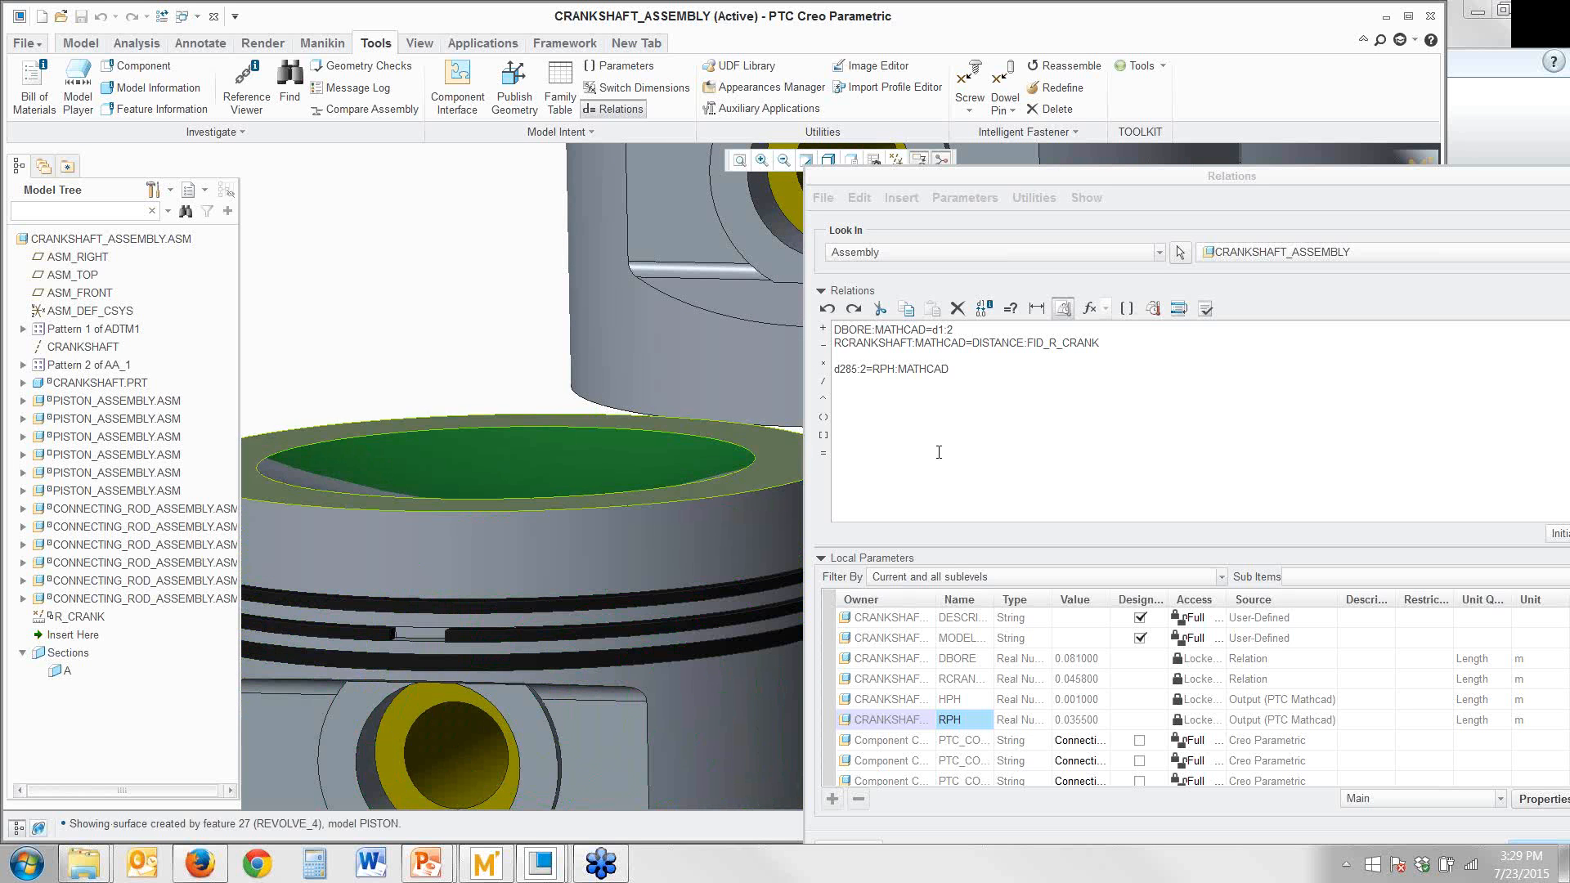
{"action": "left_click", "coordinate": [587, 472]}
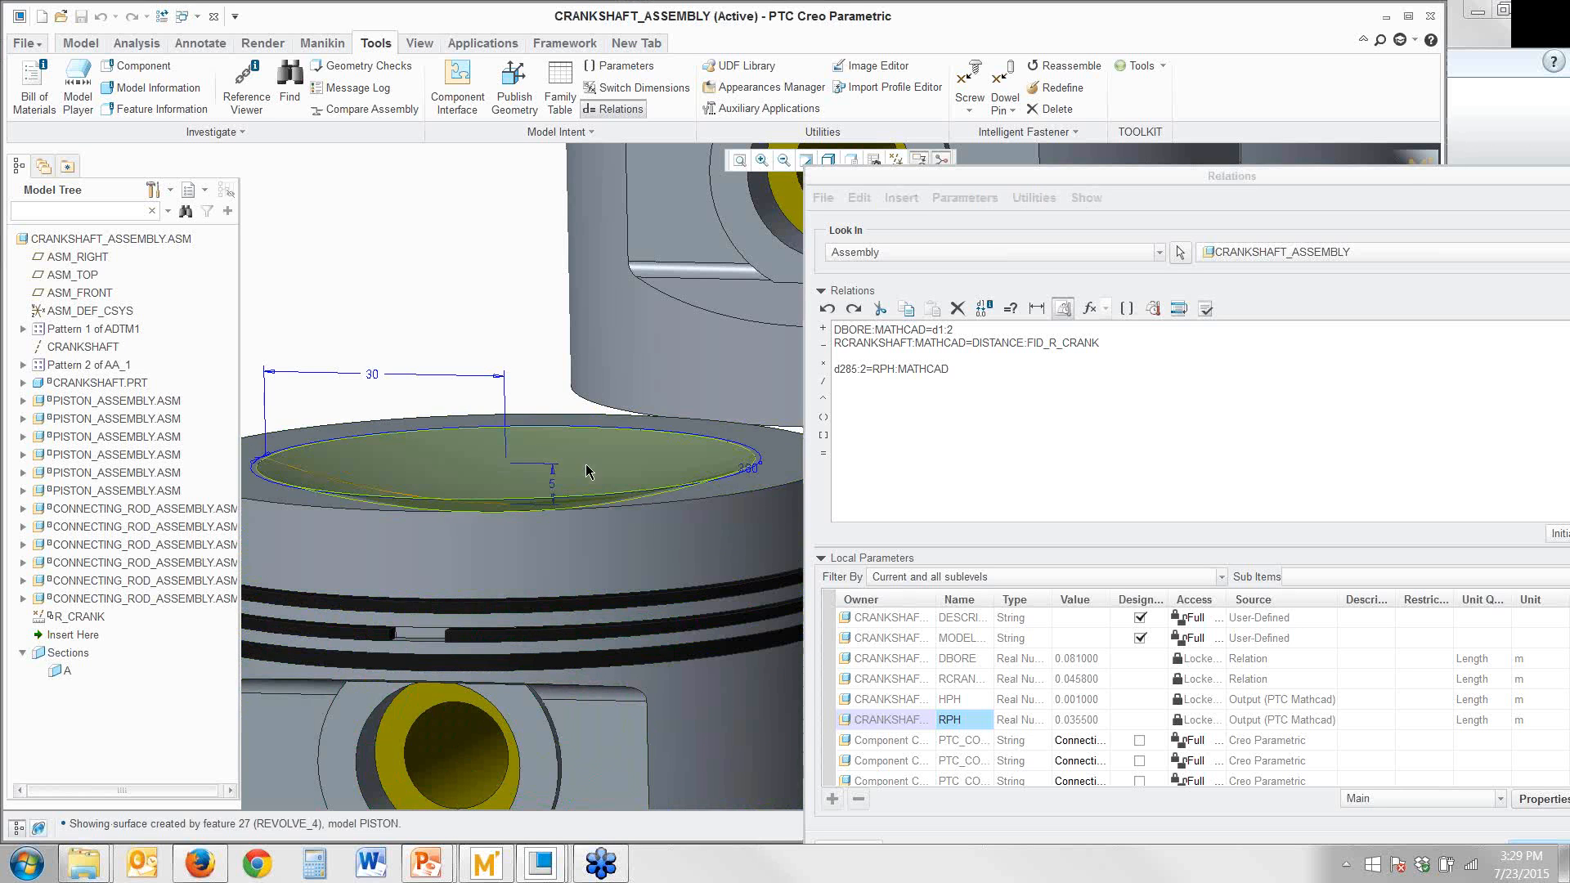
{"action": "left_click", "coordinate": [552, 490]}
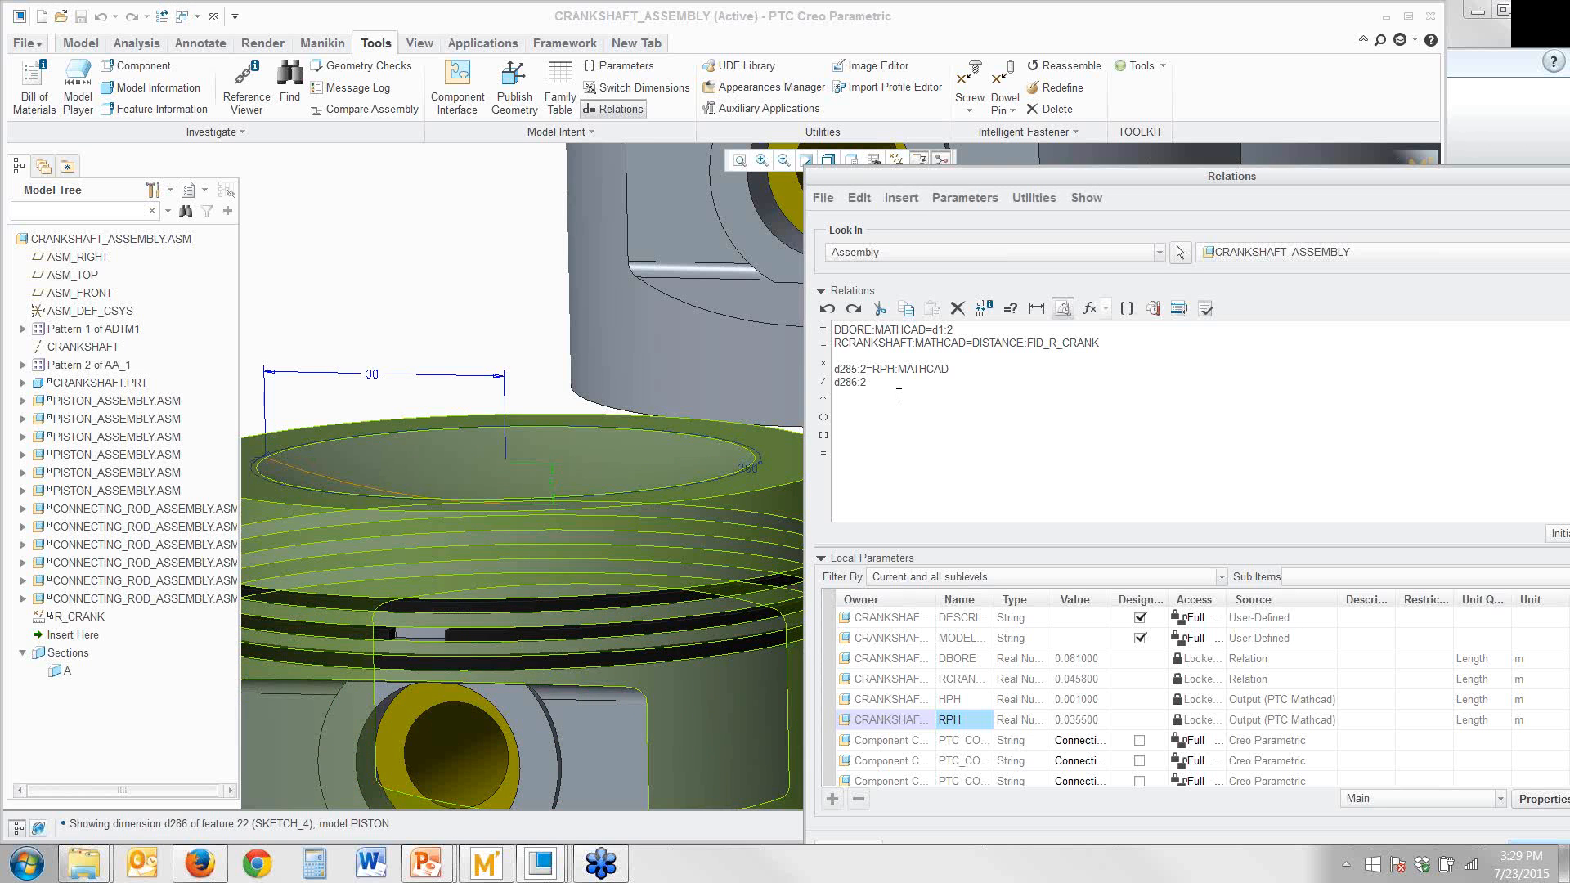
{"action": "type", "text": "="}
{"action": "right_click", "coordinate": [976, 708]}
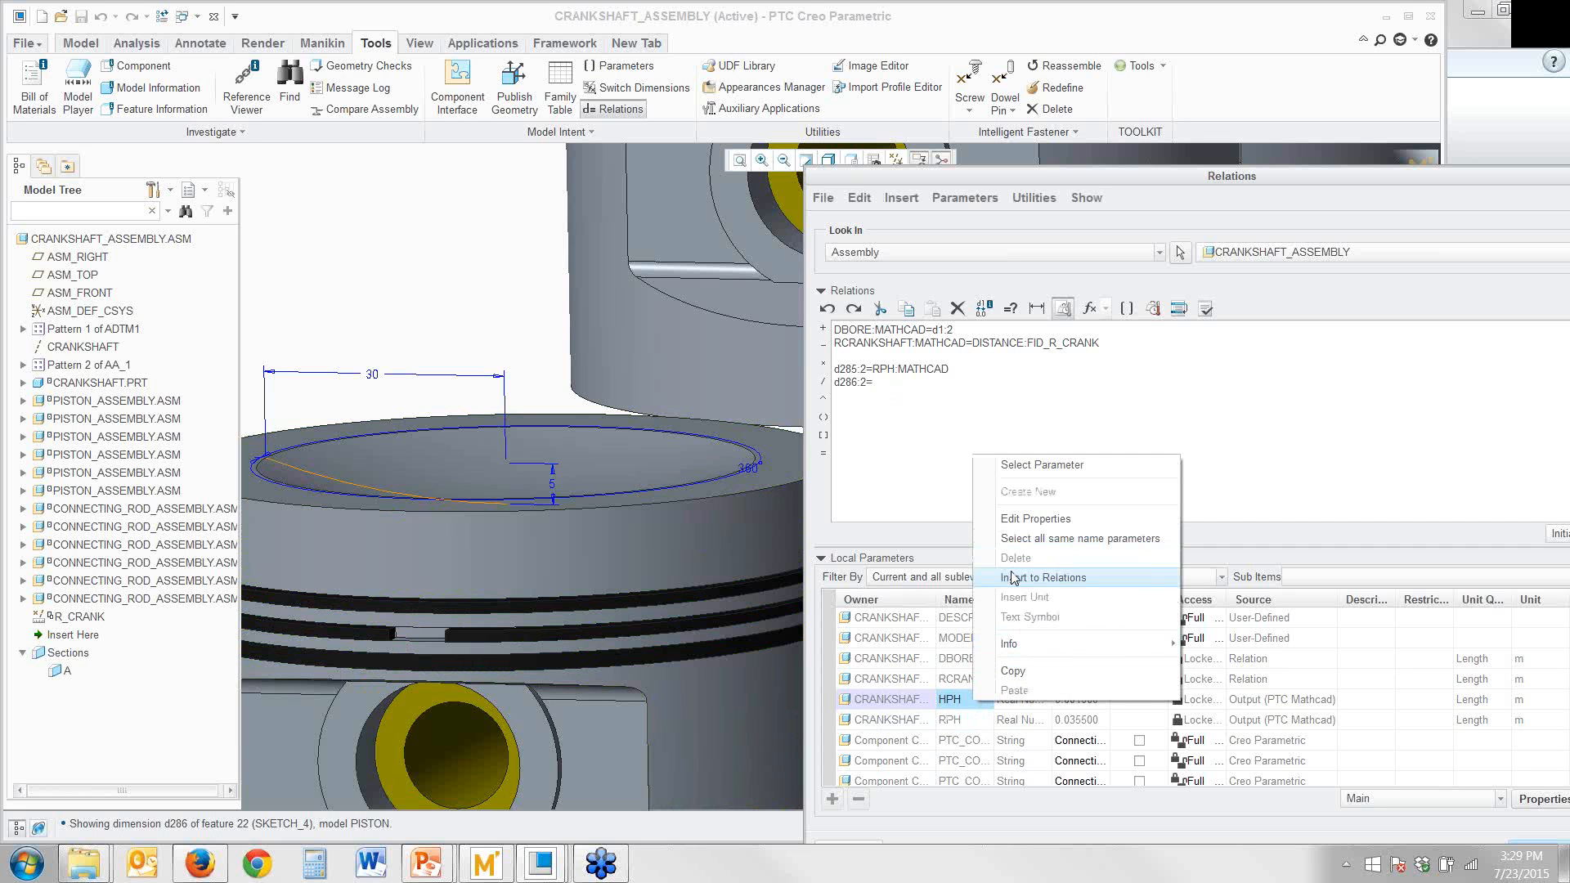
{"action": "left_click", "coordinate": [1012, 578]}
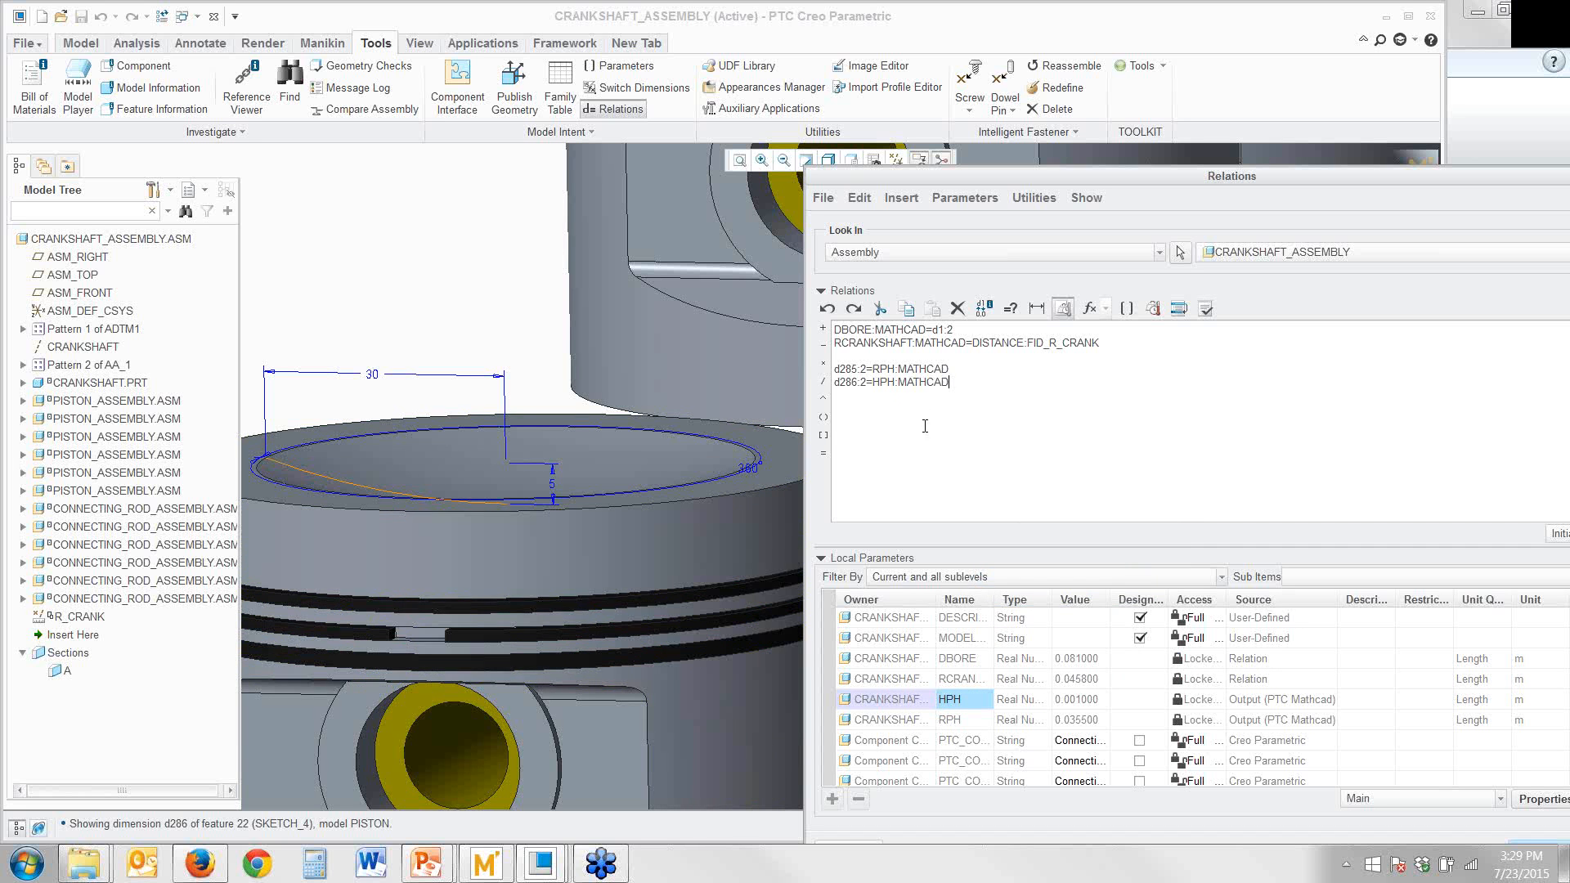
Verify the crankshaft assembly's relations, accept them, and clear the displayed dimensions from the model
{"action": "left_click_drag", "start_coordinate": [1012, 180], "coordinate": [551, 27]}
{"action": "left_click", "coordinate": [742, 158]}
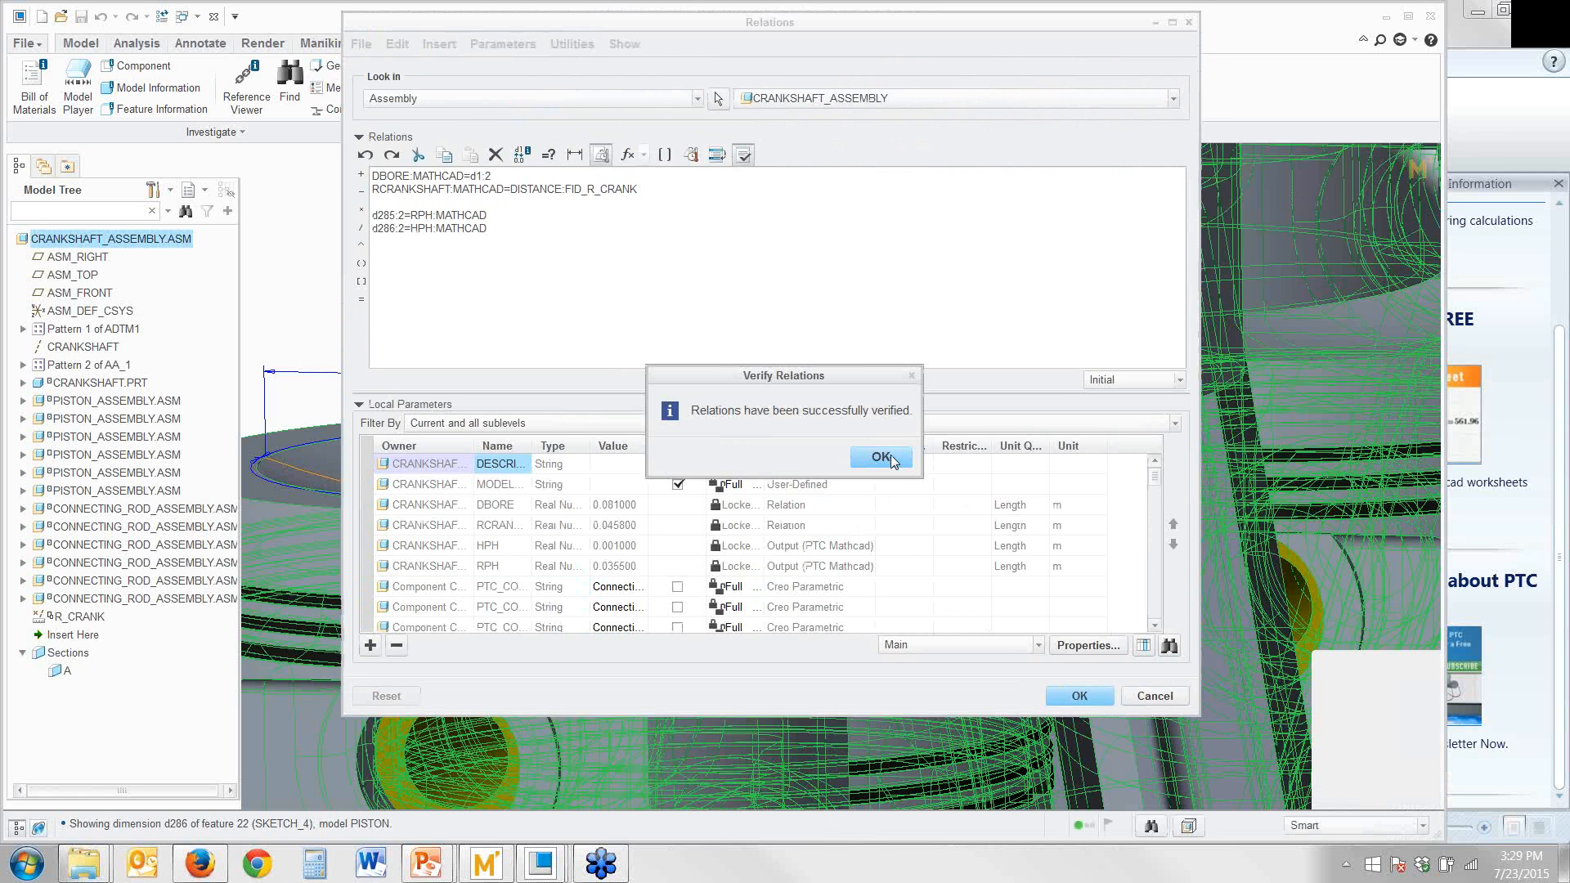
{"action": "left_click", "coordinate": [881, 457]}
{"action": "left_click", "coordinate": [1078, 696]}
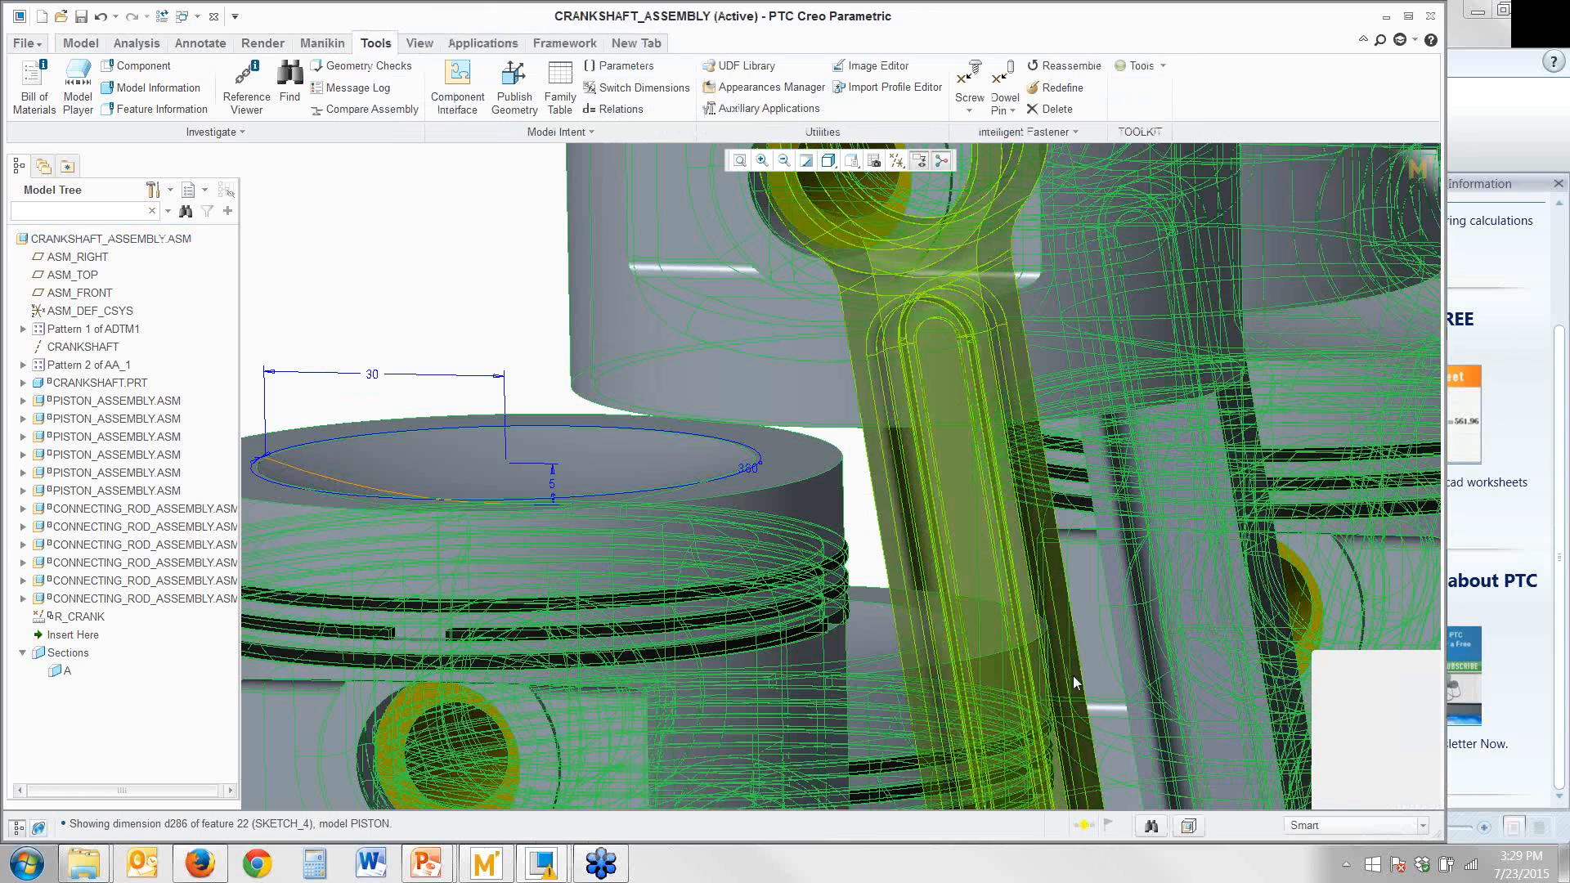
{"action": "left_click", "coordinate": [810, 163]}
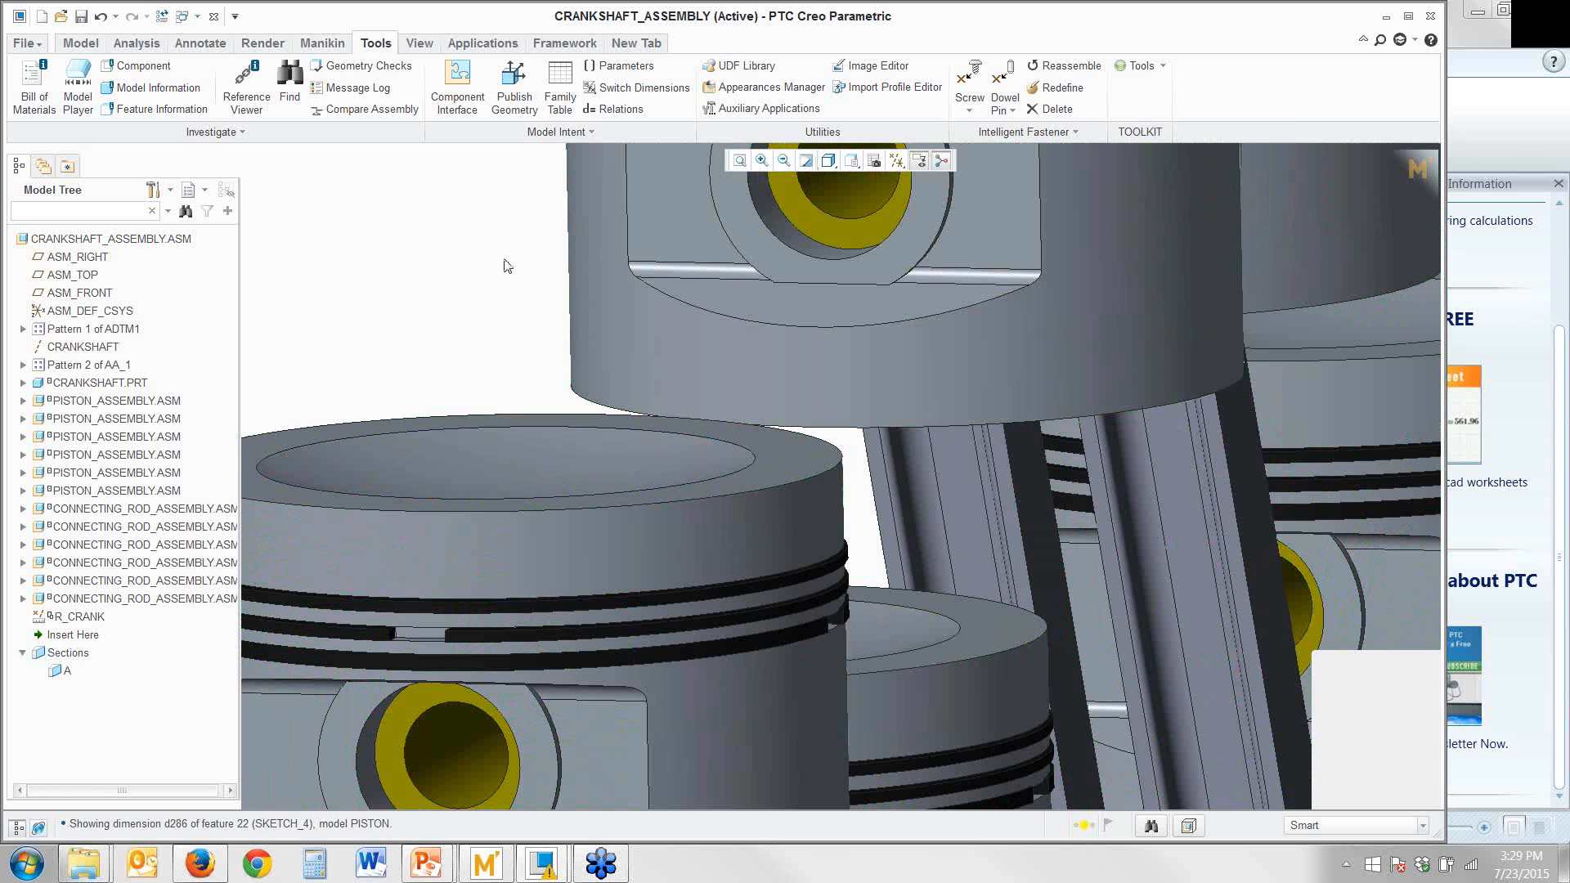
Regenerate the crankshaft assembly with the new relations and inspect the piston heads
{"action": "key", "text": "ctrl+d"}
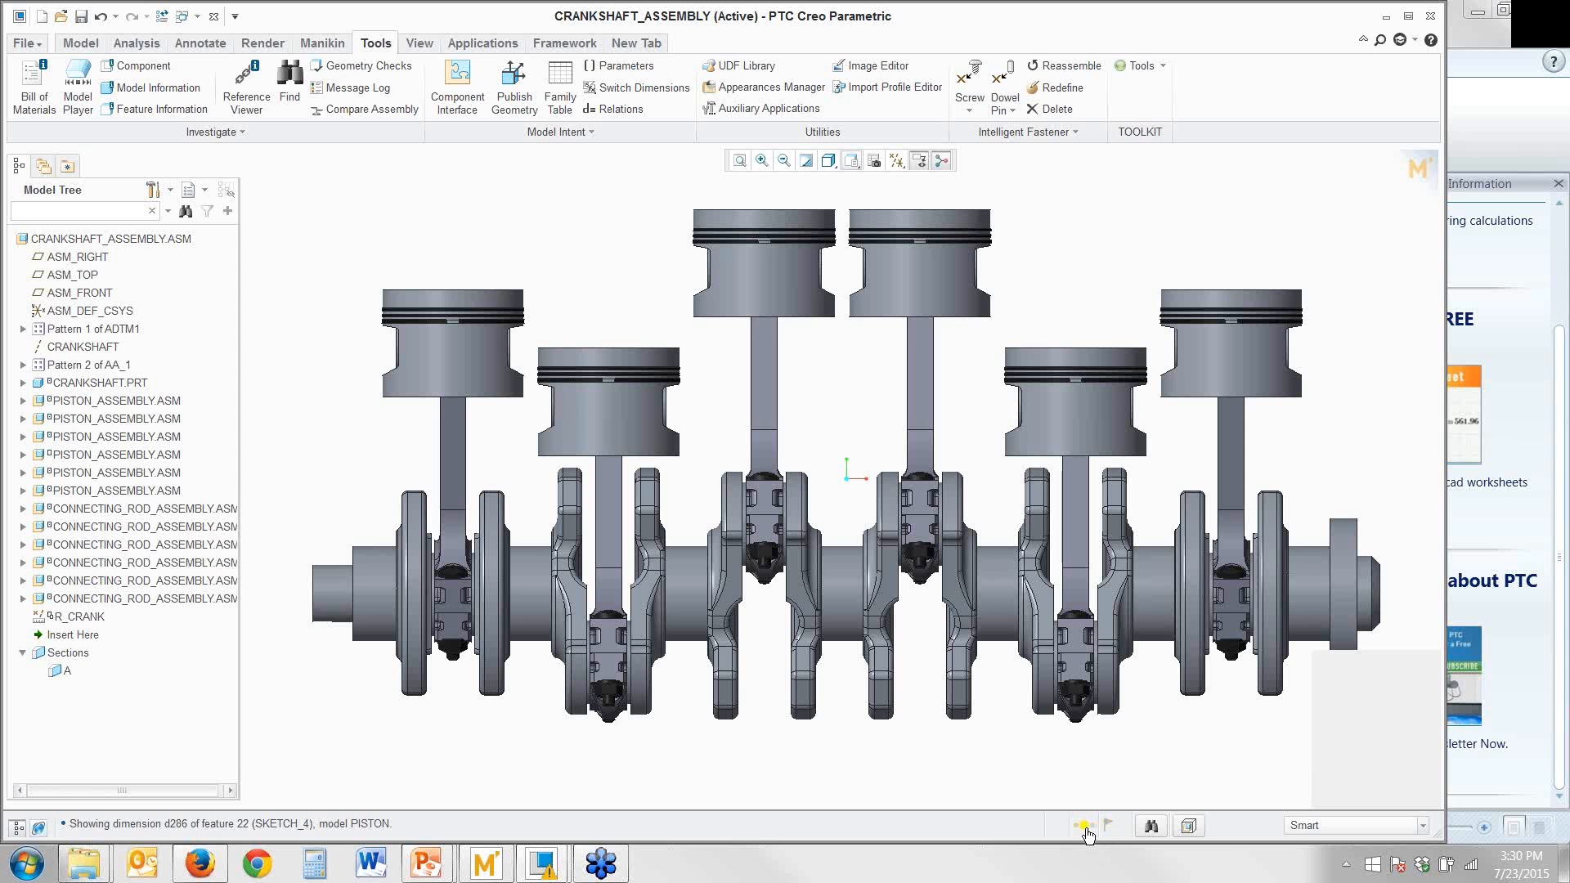
{"action": "key", "text": "v"}
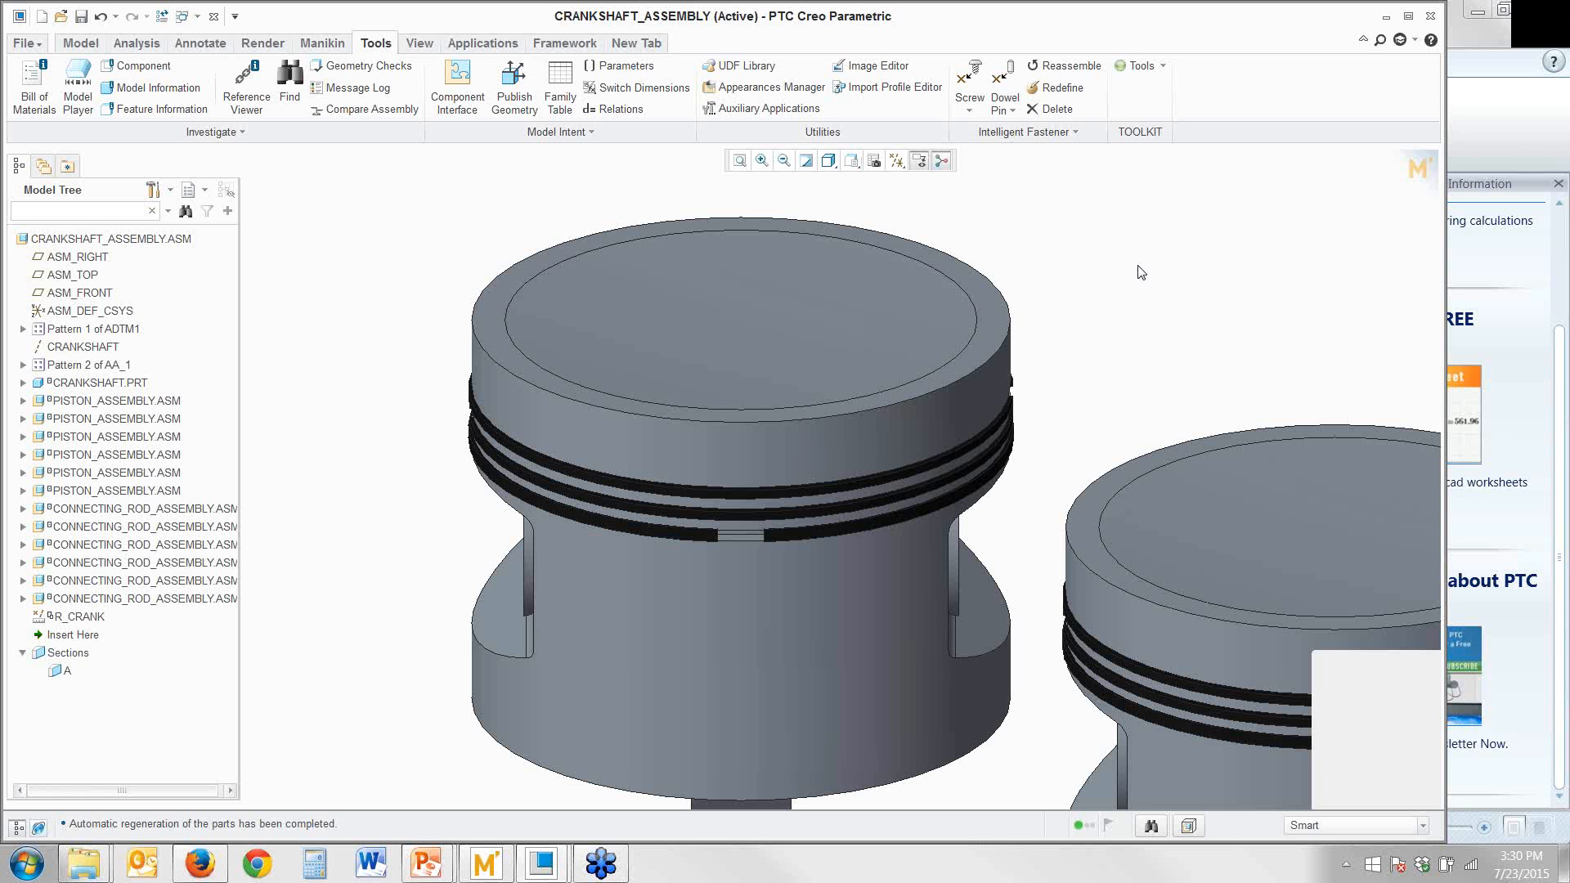
{"action": "key", "text": "v"}
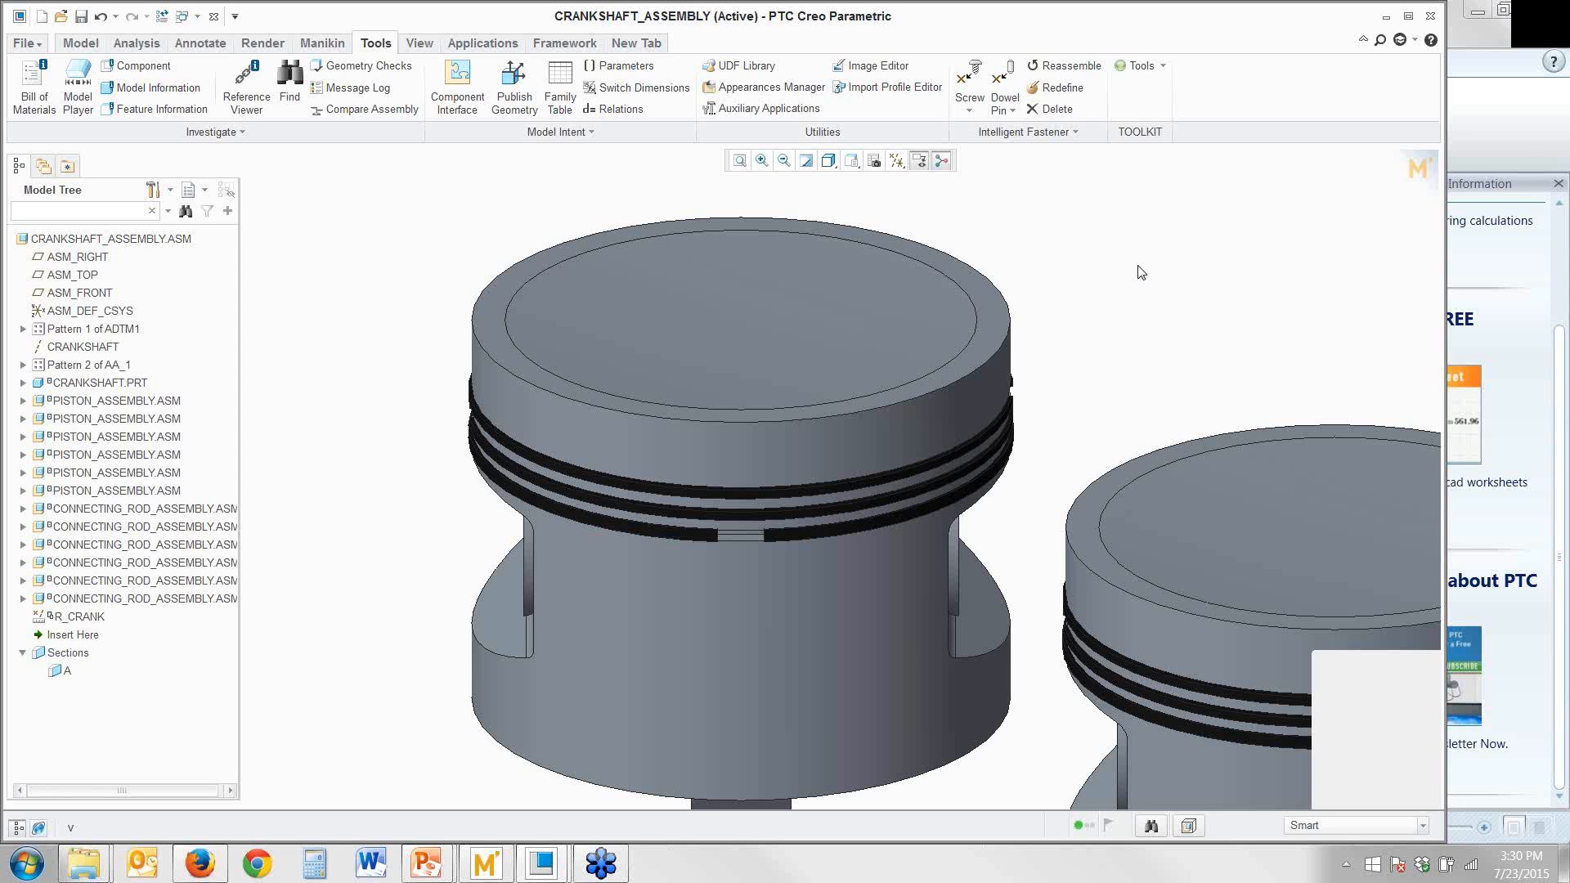
{"action": "key", "text": "f"}
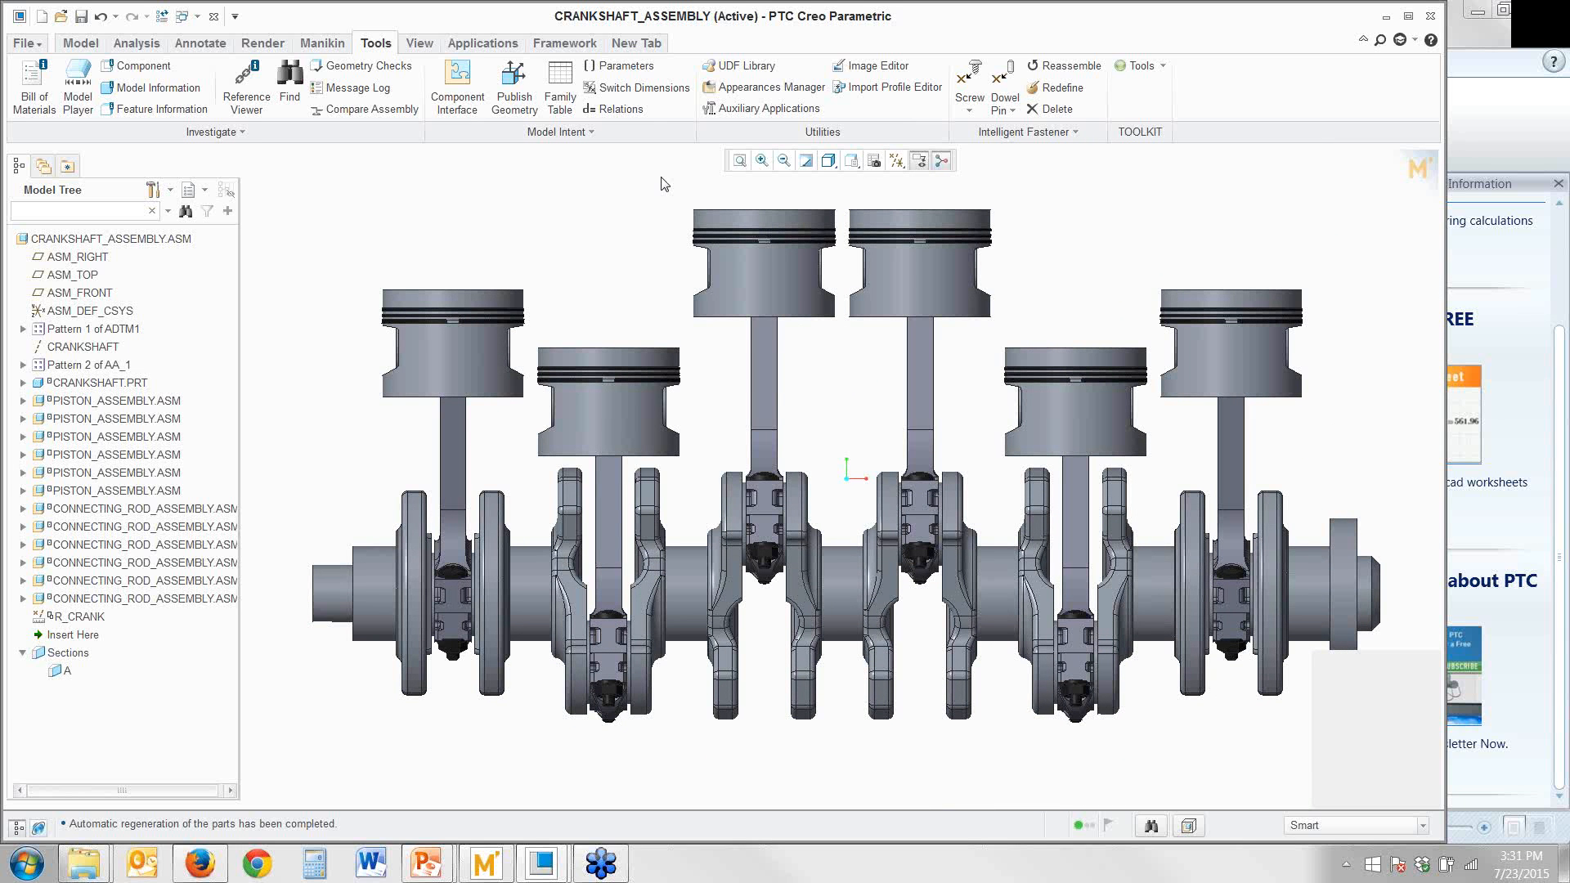
{"action": "left_click", "coordinate": [1558, 35]}
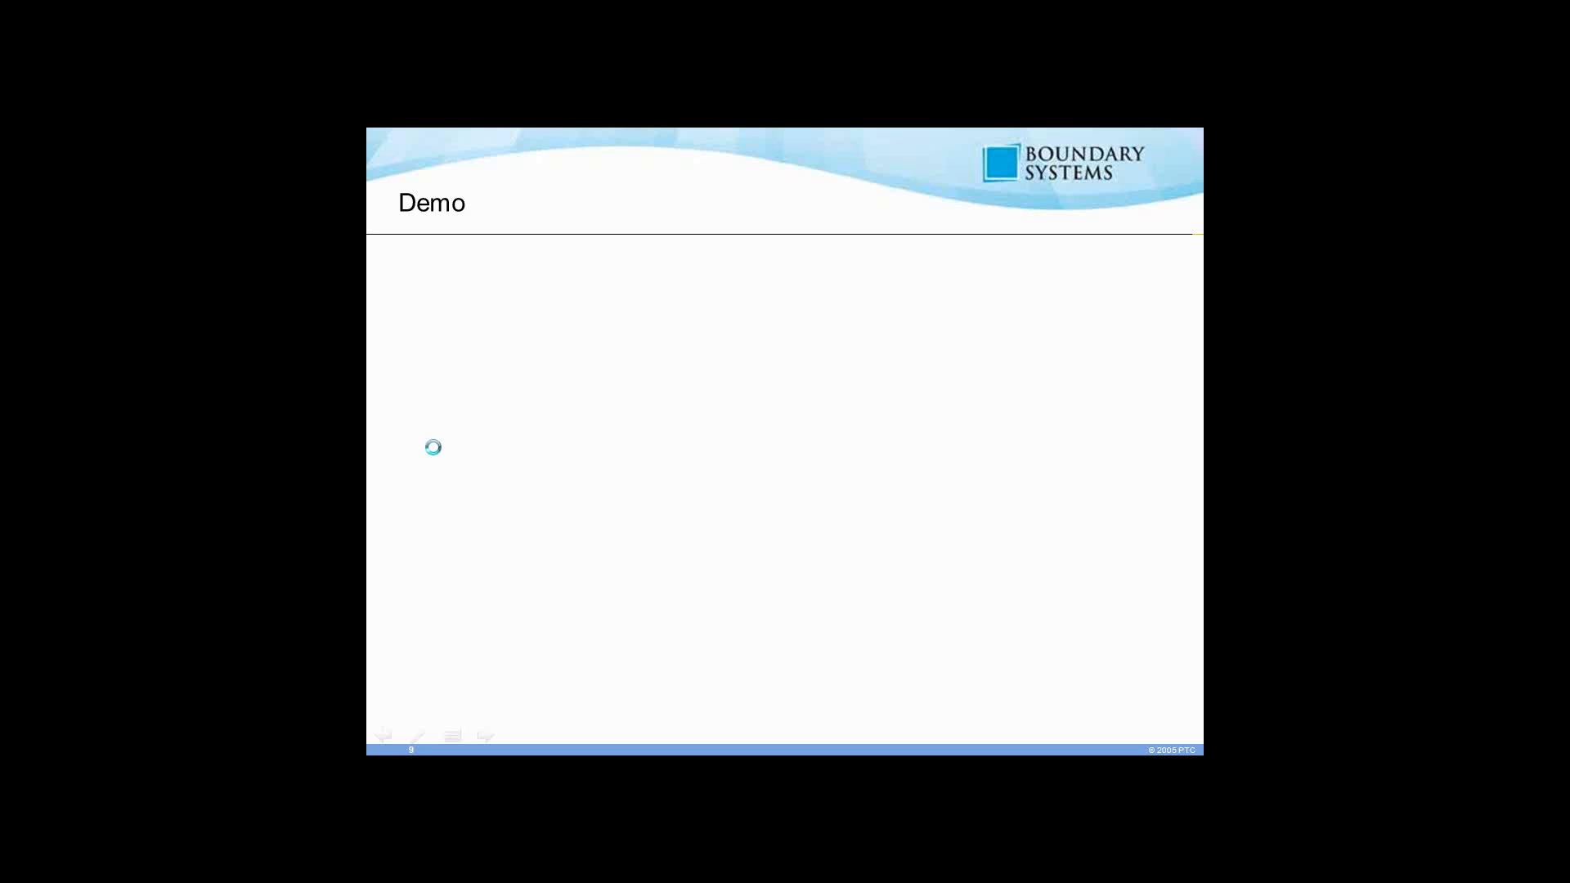
{"action": "left_click", "coordinate": [434, 446]}
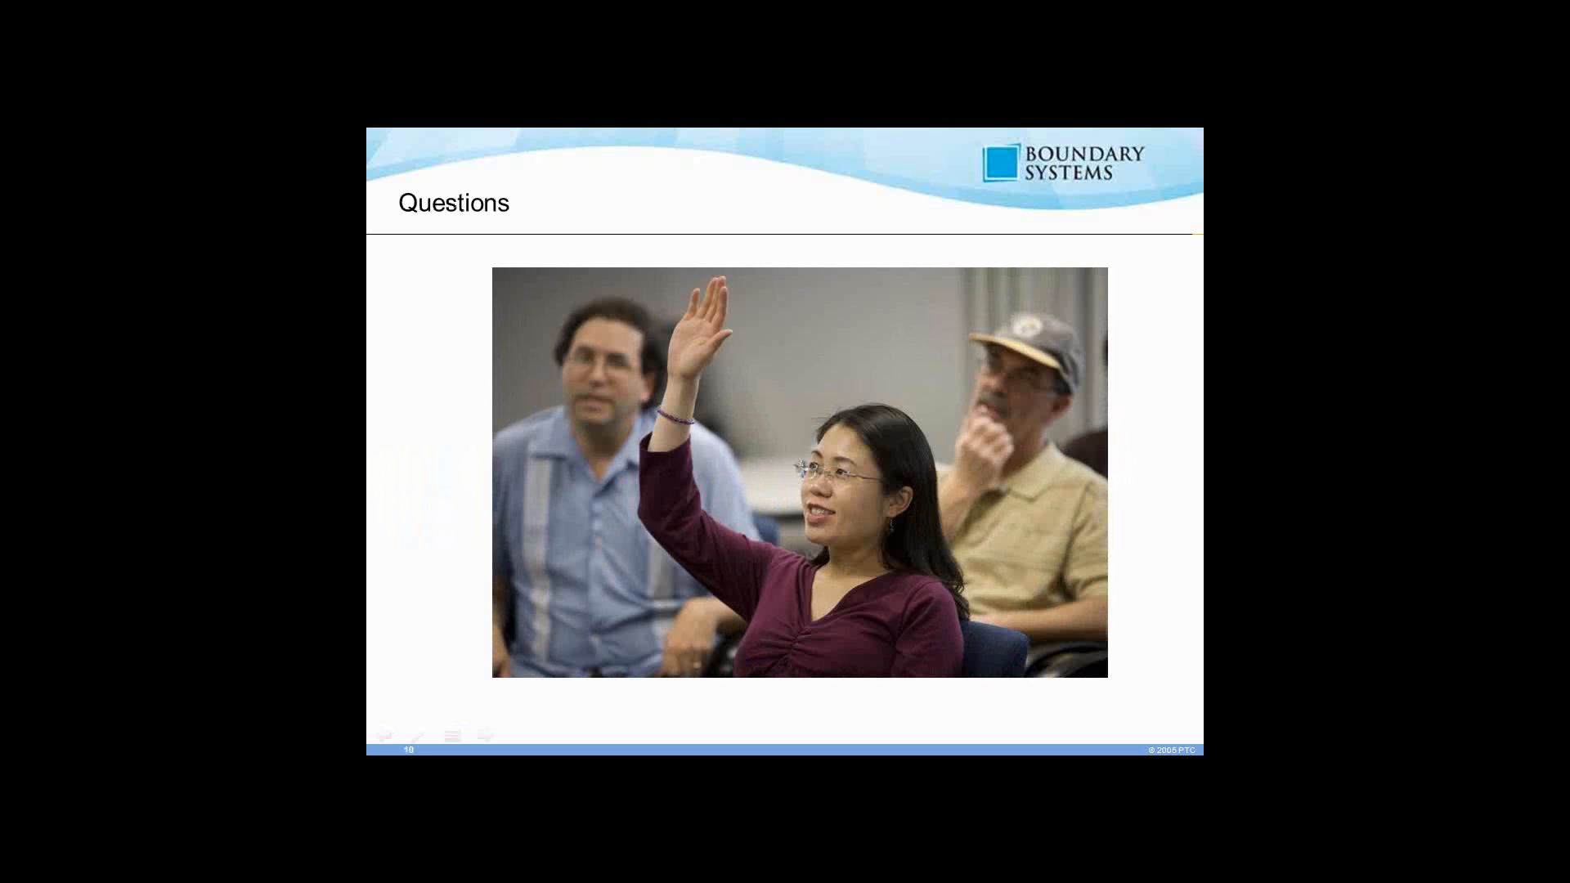
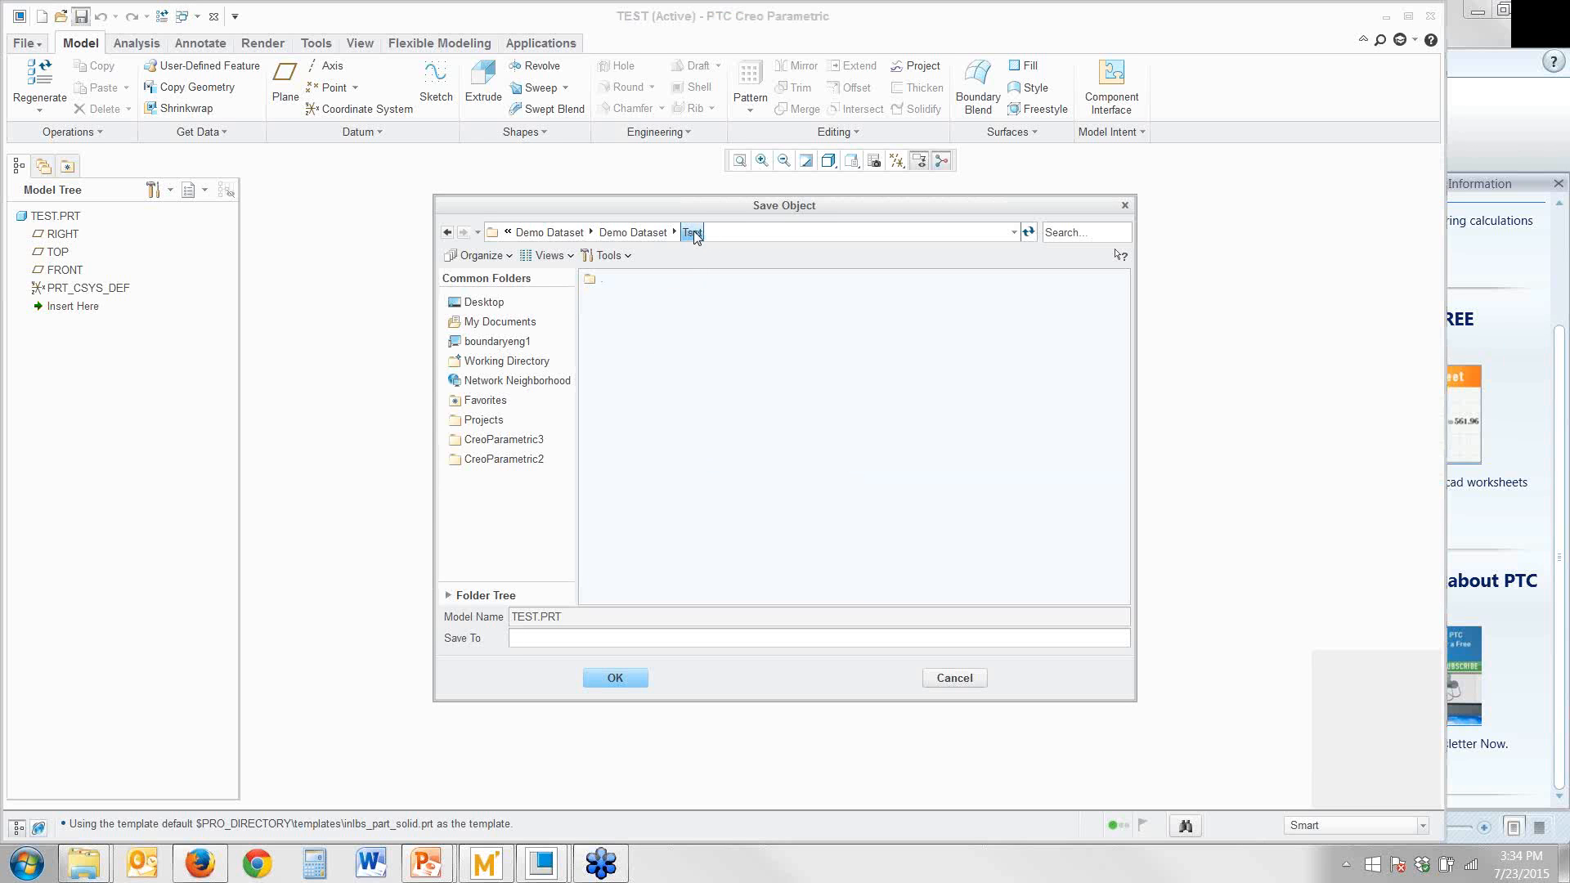
Save the TEST part in the Test folder, and check the saved file's size there in Windows Explorer
{"action": "left_click", "coordinate": [625, 682]}
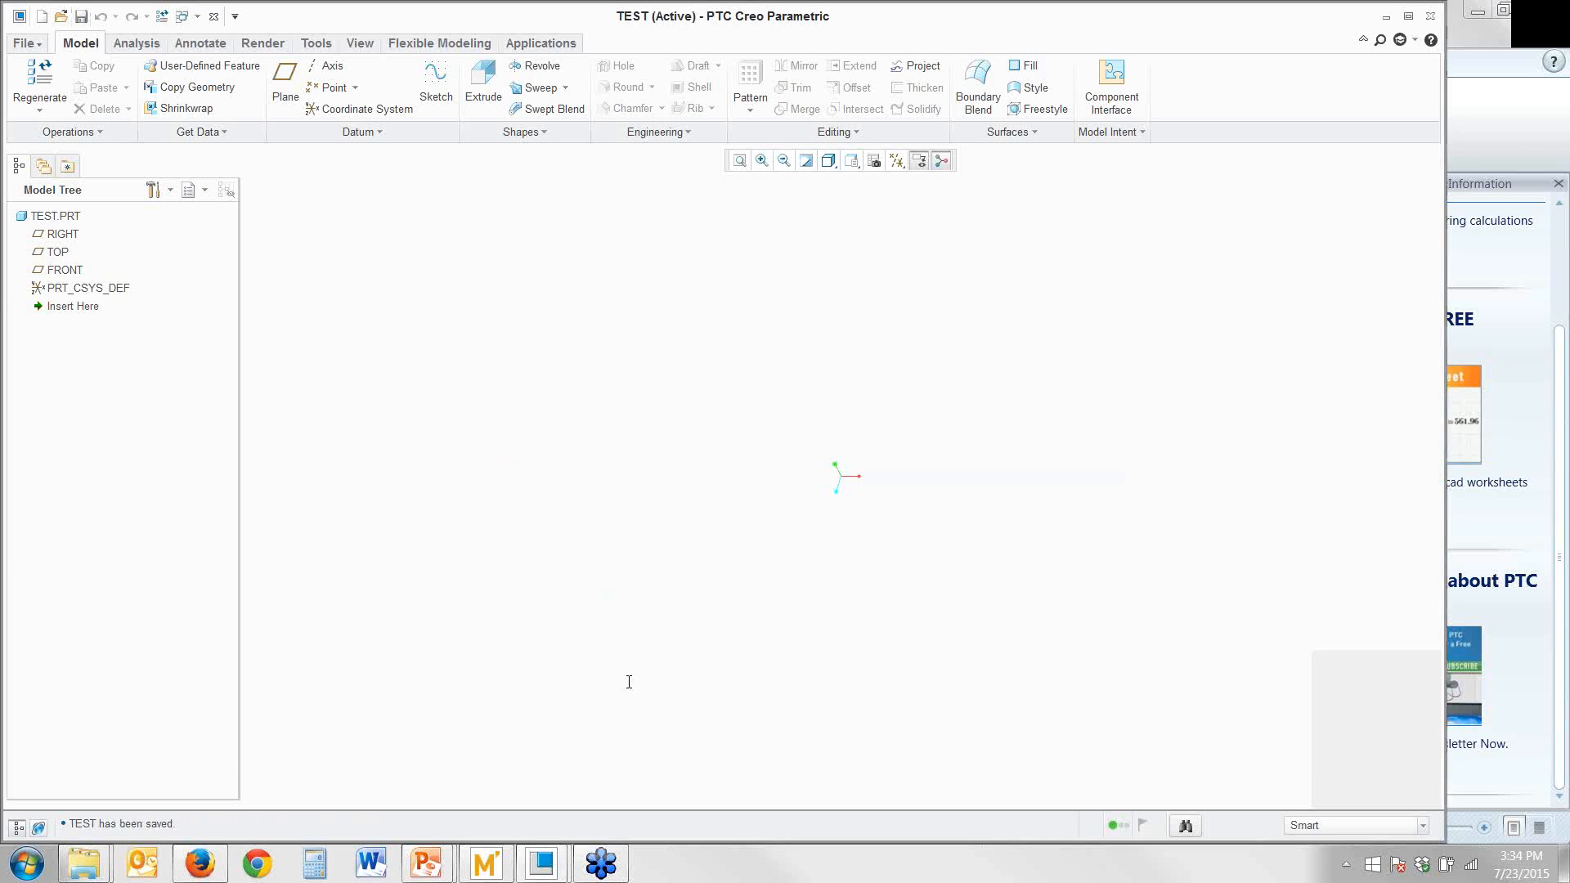
{"action": "mouse_move", "coordinate": [83, 864]}
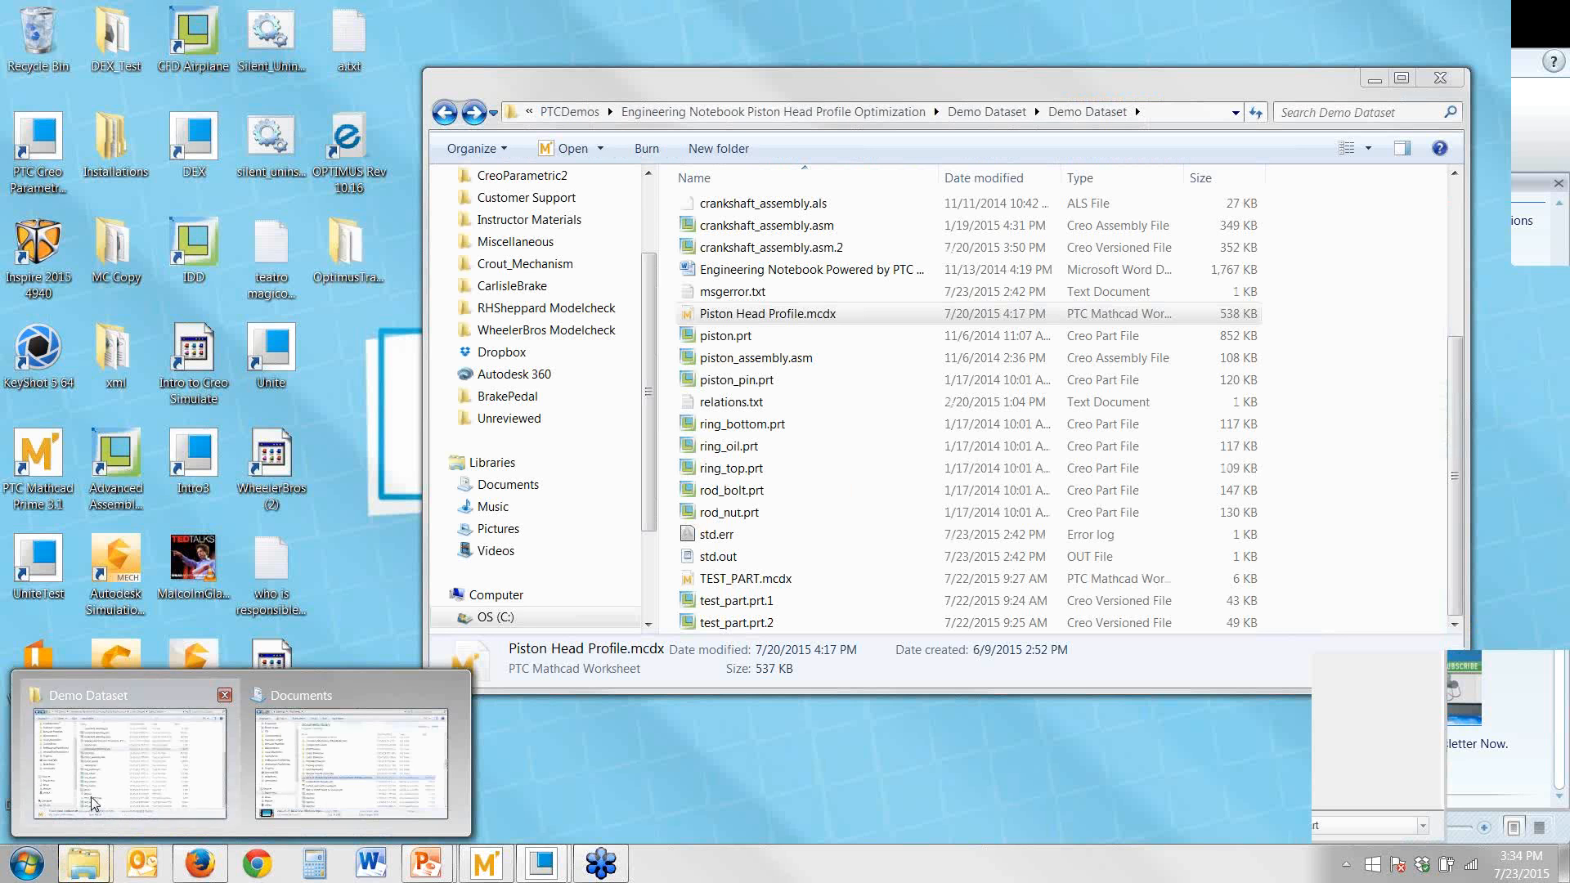
{"action": "left_click", "coordinate": [92, 803]}
{"action": "scroll", "coordinate": [754, 227], "scroll_direction": "up", "scroll_amount": 4}
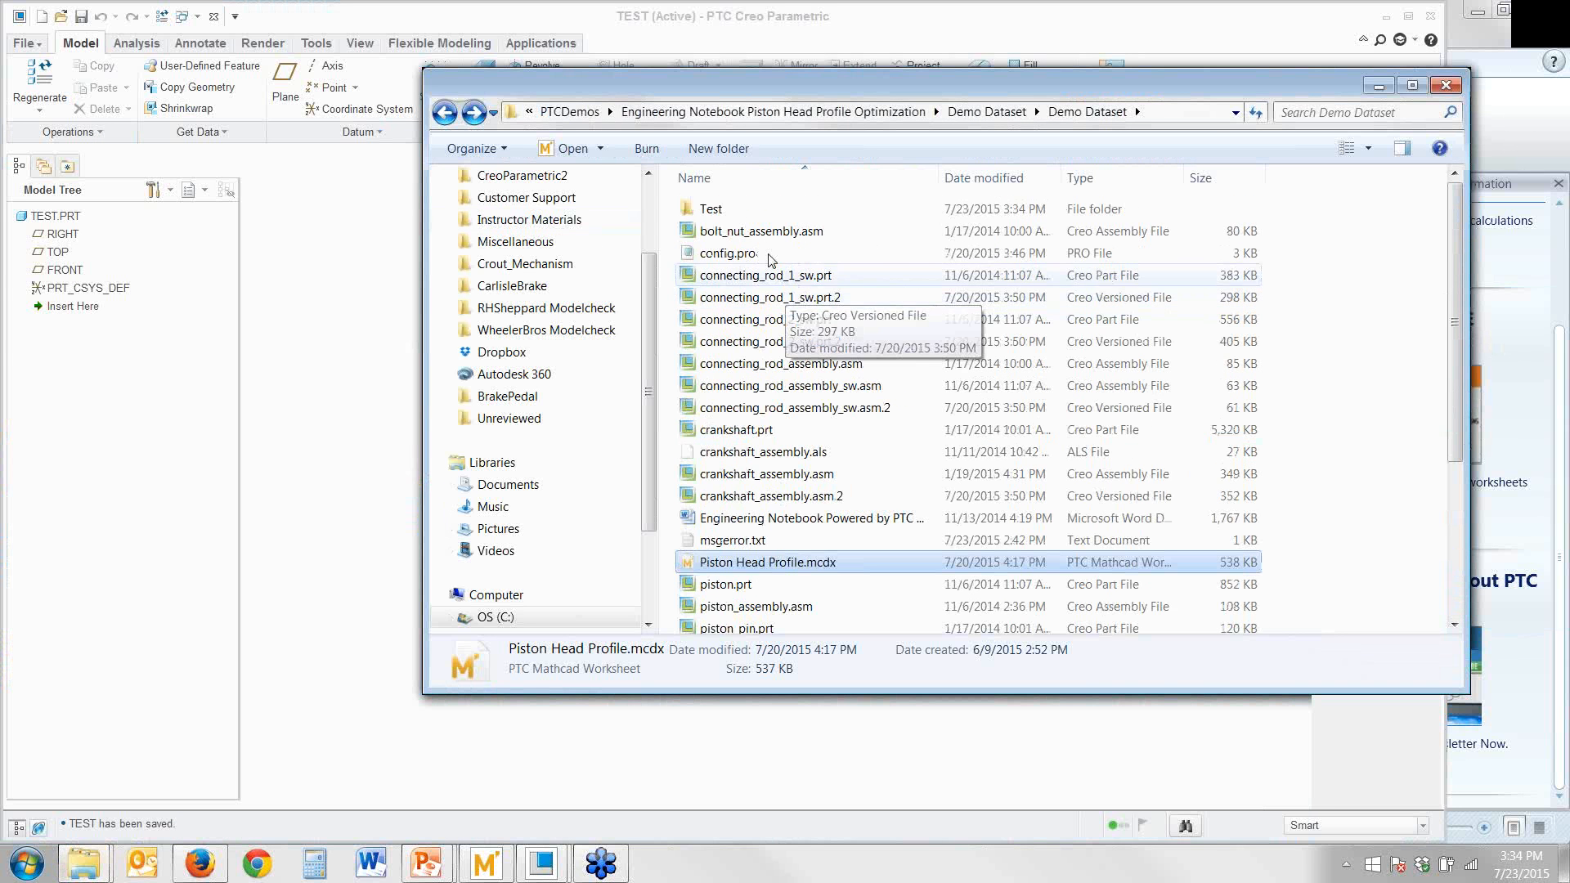
{"action": "double_click", "coordinate": [739, 210]}
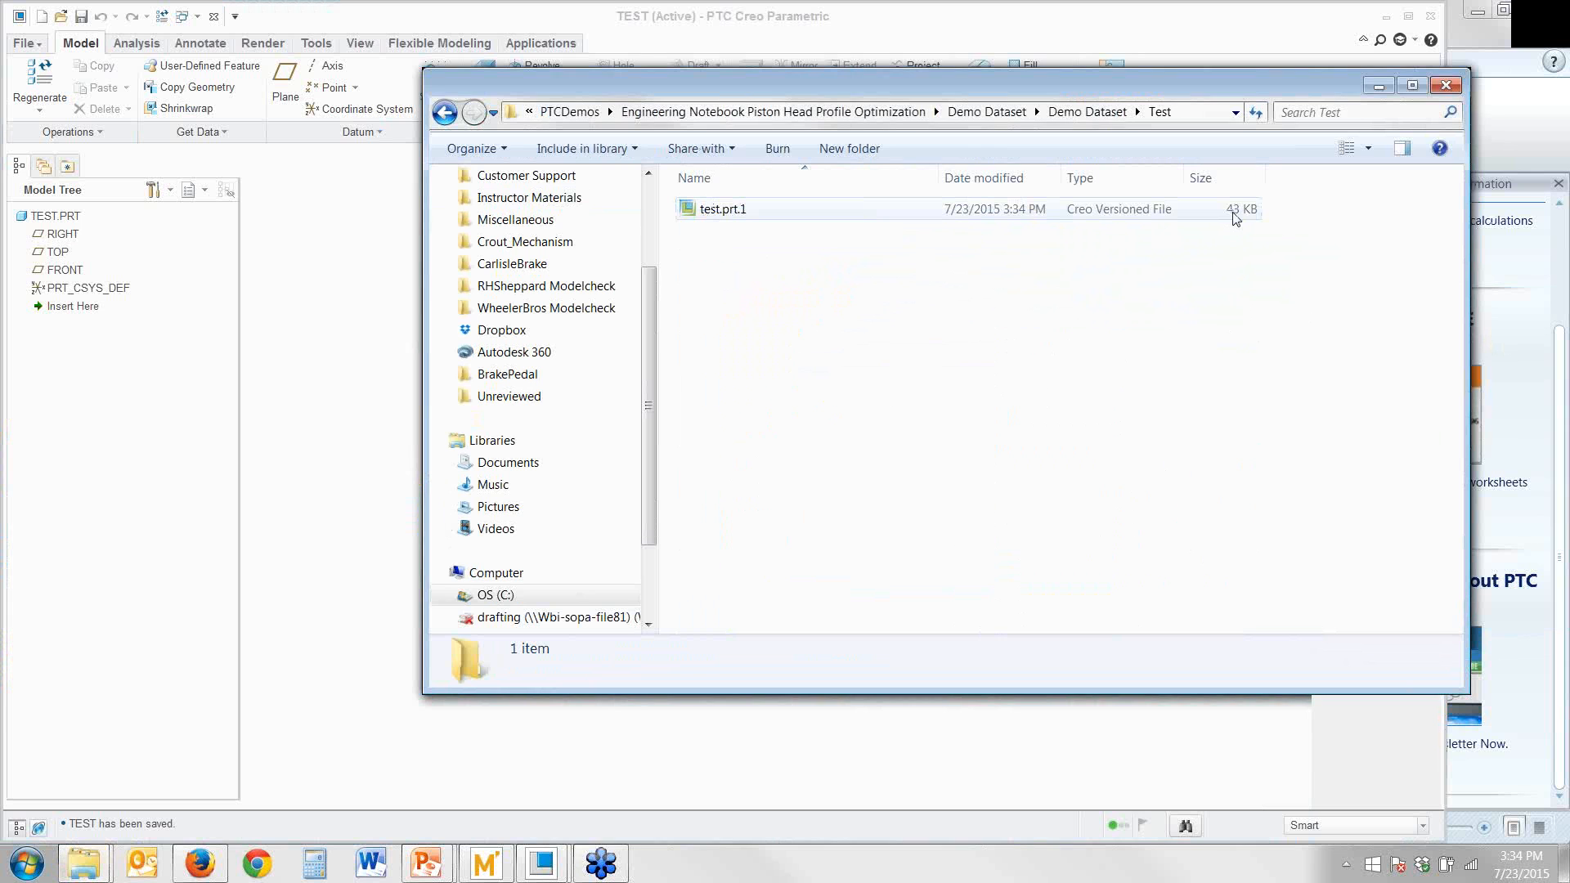
Return to Creo Parametric and create a new PTC Mathcad worksheet embedded in the TEST part
{"action": "left_click", "coordinate": [293, 249]}
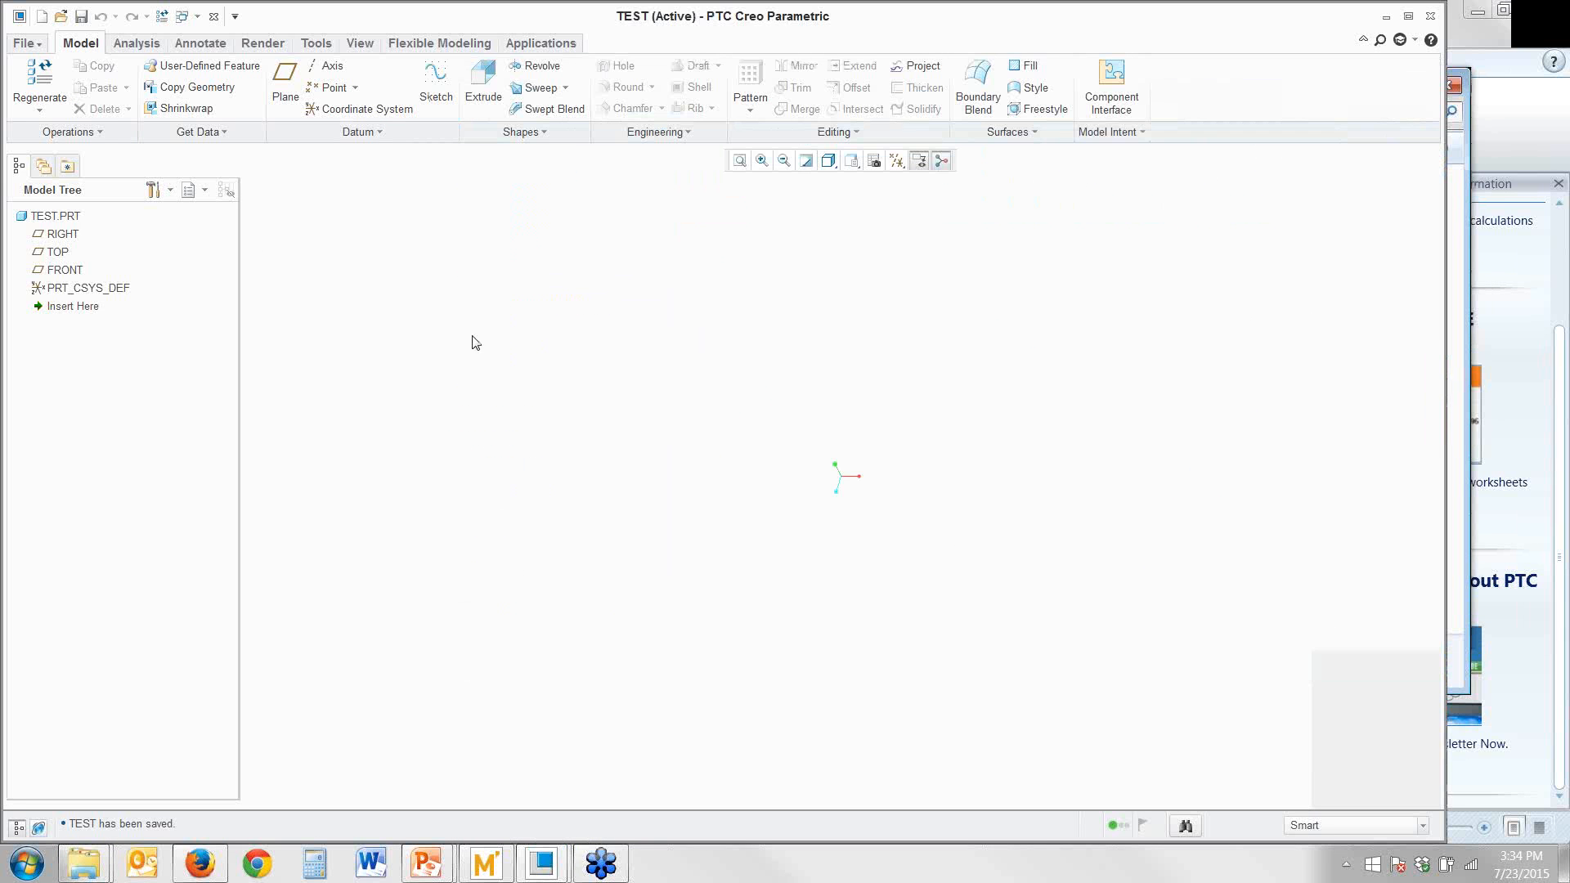
{"action": "left_click", "coordinate": [527, 44]}
{"action": "left_click", "coordinate": [299, 111]}
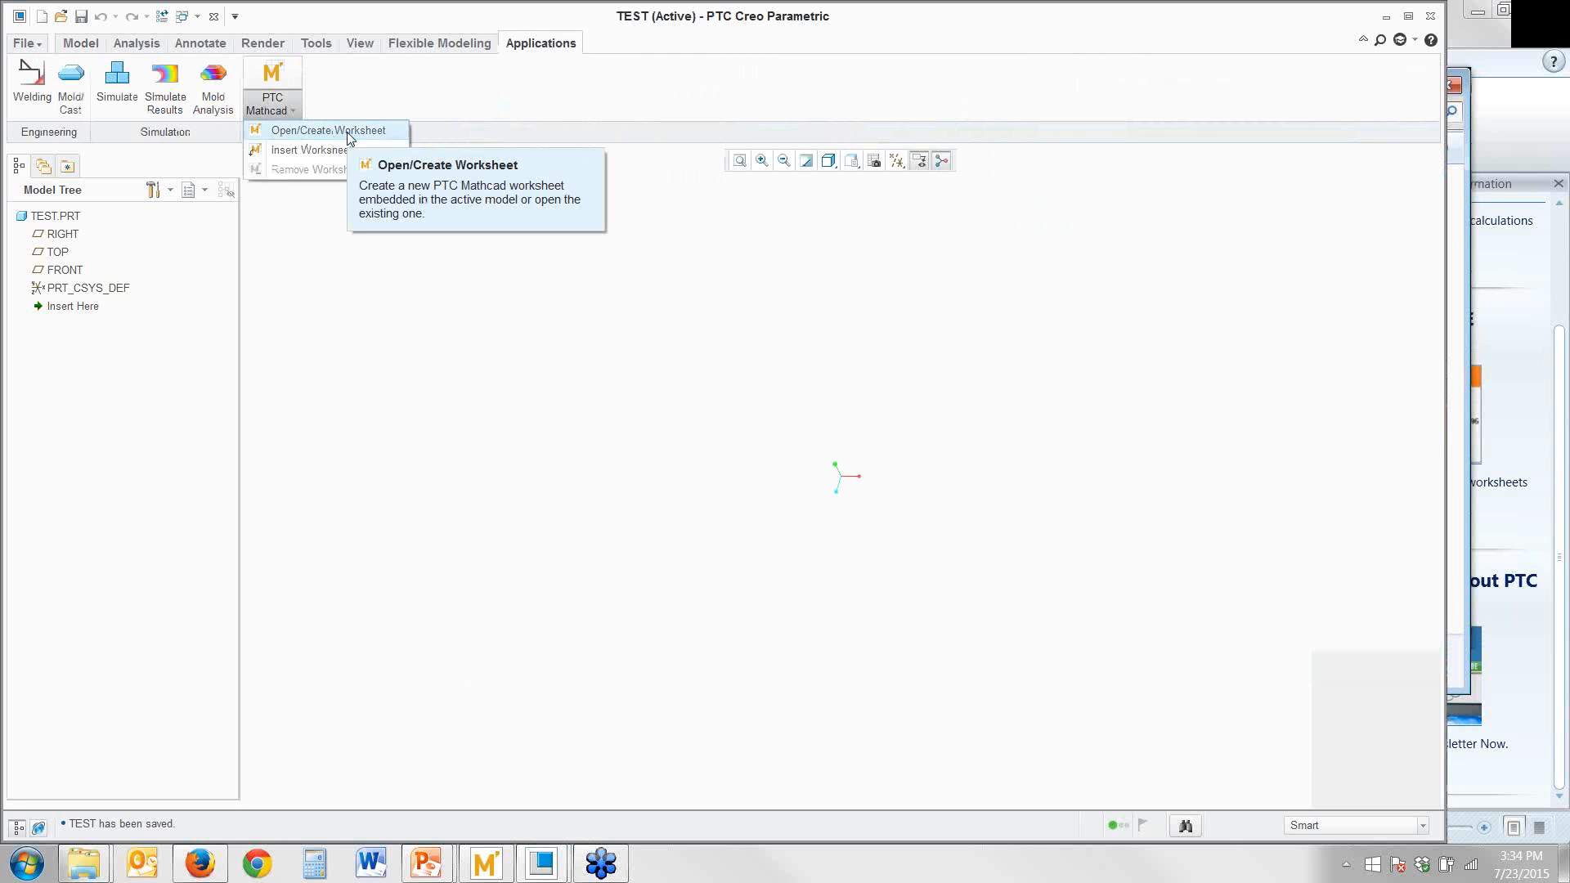
{"action": "left_click", "coordinate": [347, 132]}
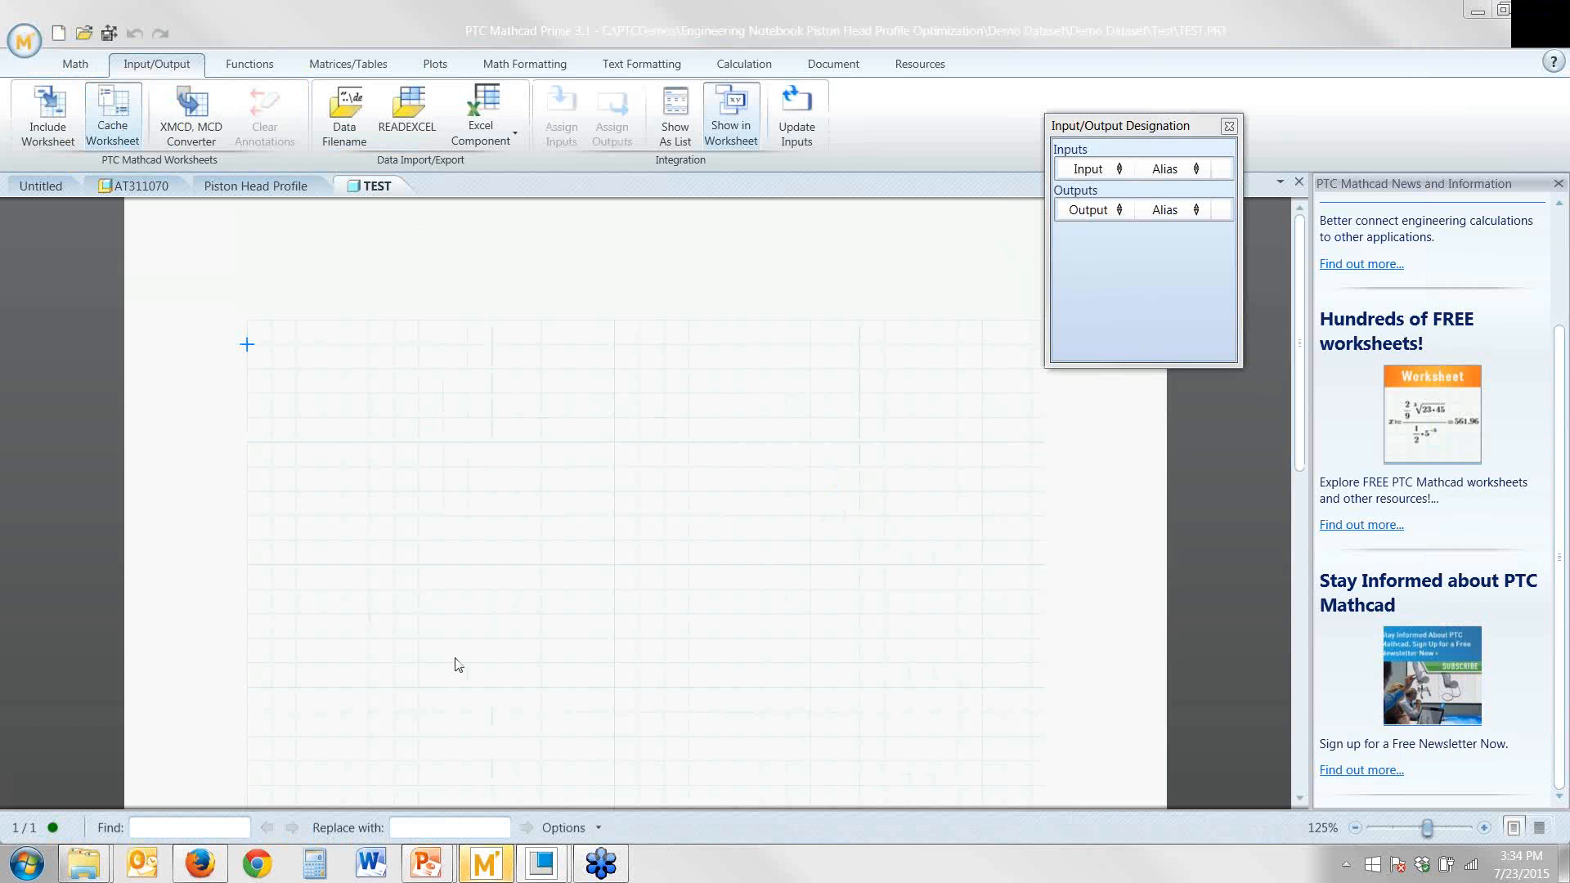
Switch back to the TEST part in Creo Parametric and save it with its embedded worksheet
{"action": "mouse_move", "coordinate": [542, 862]}
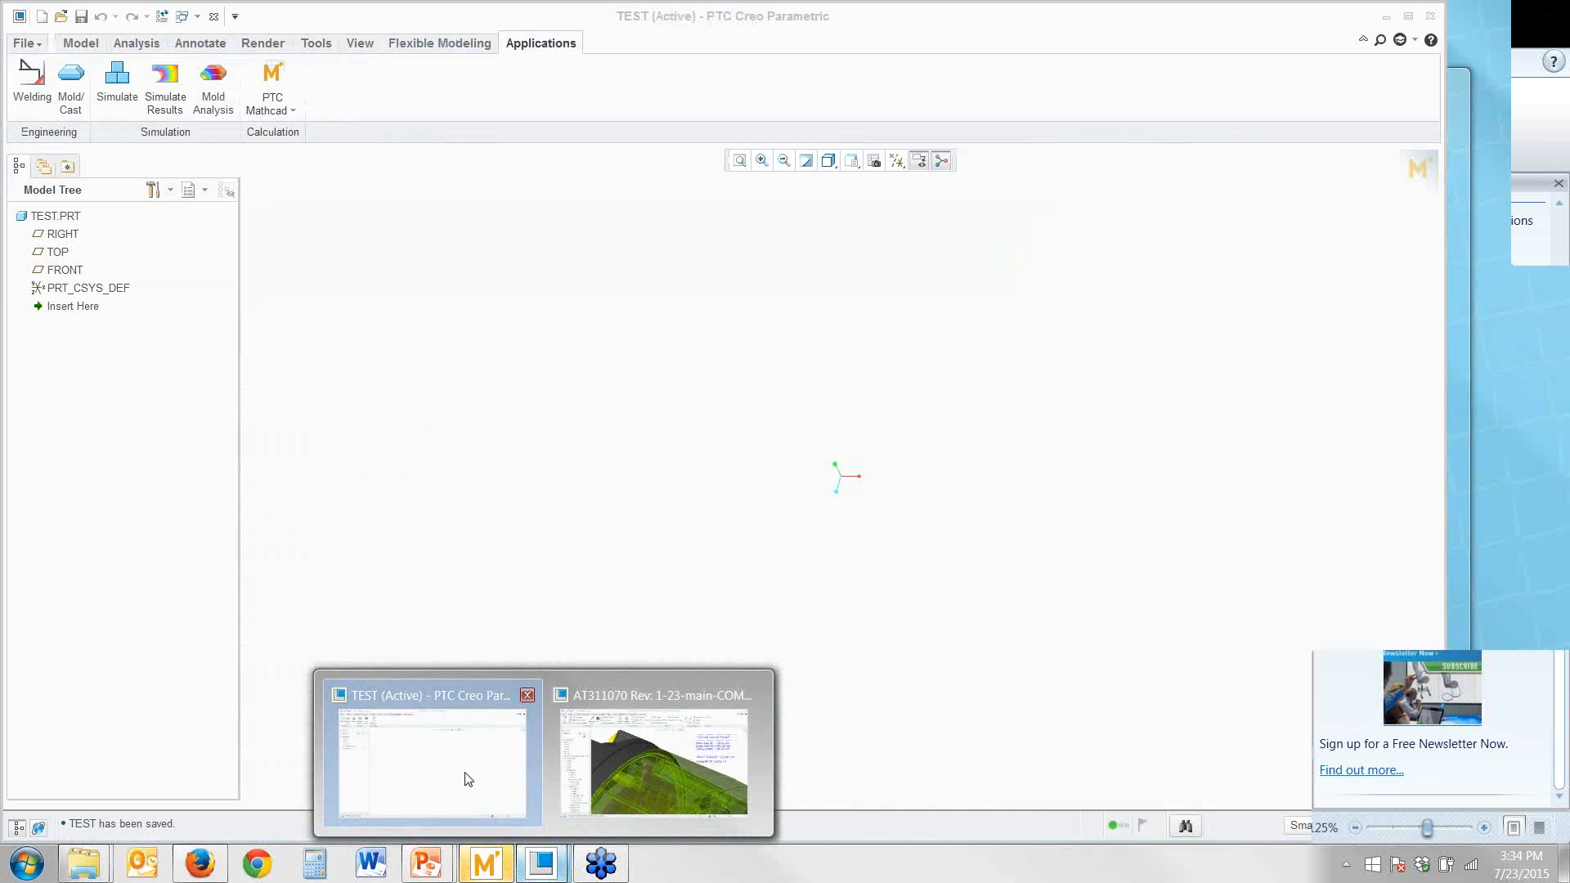
{"action": "left_click", "coordinate": [467, 778]}
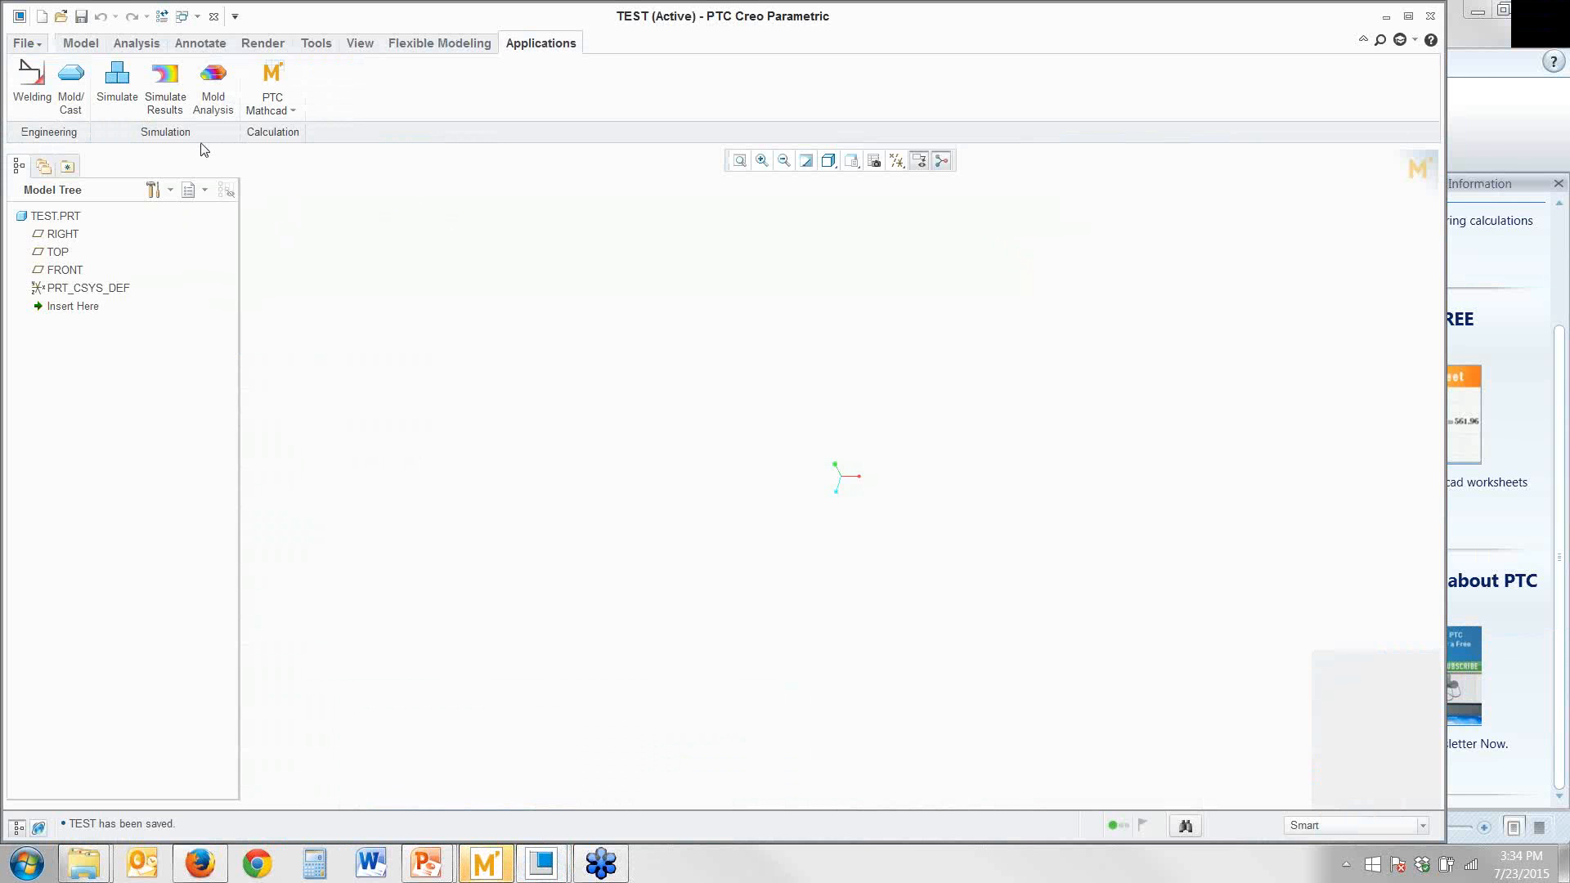
{"action": "left_click", "coordinate": [20, 45]}
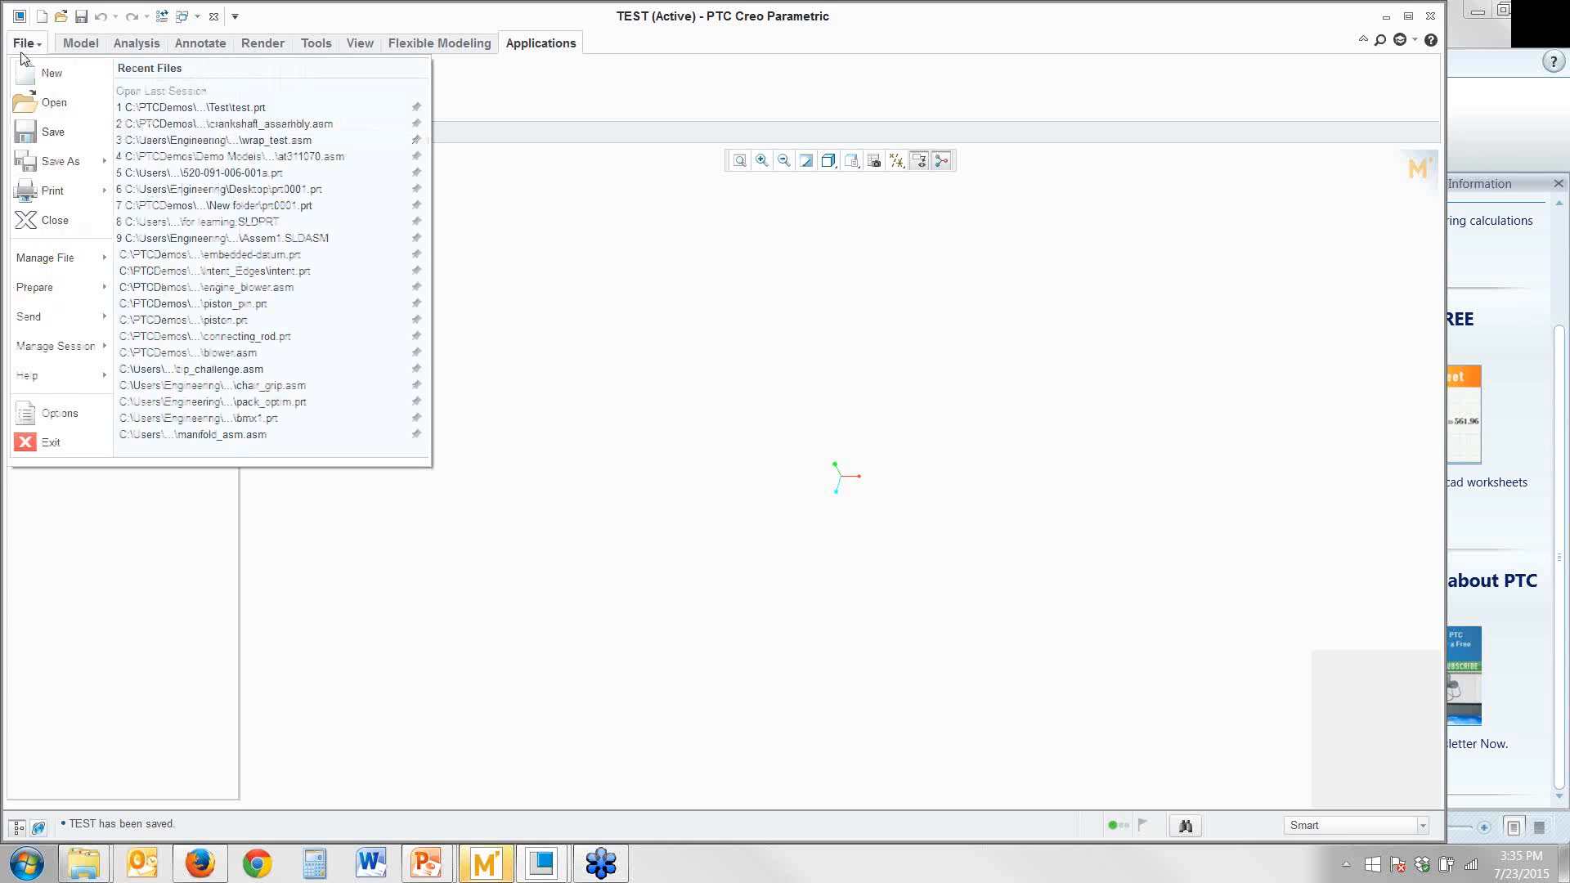
{"action": "left_click", "coordinate": [51, 134]}
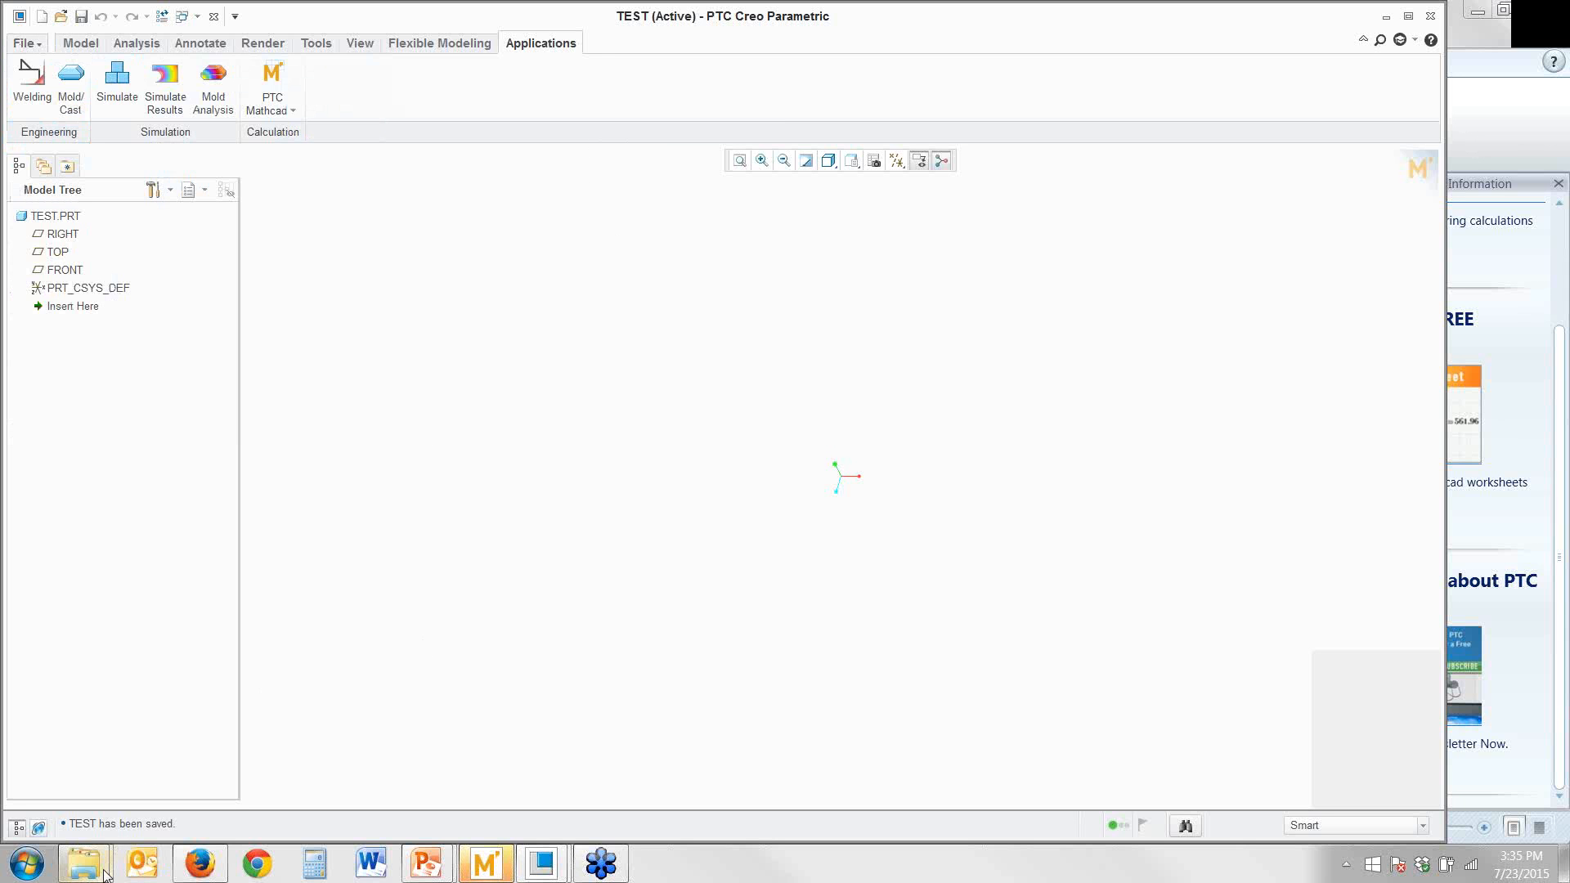
Compare the sizes of test.prt.1 and test.prt.2 in the Test folder in Windows Explorer, and return to Creo Parametric
{"action": "mouse_move", "coordinate": [104, 875]}
{"action": "left_click", "coordinate": [160, 743]}
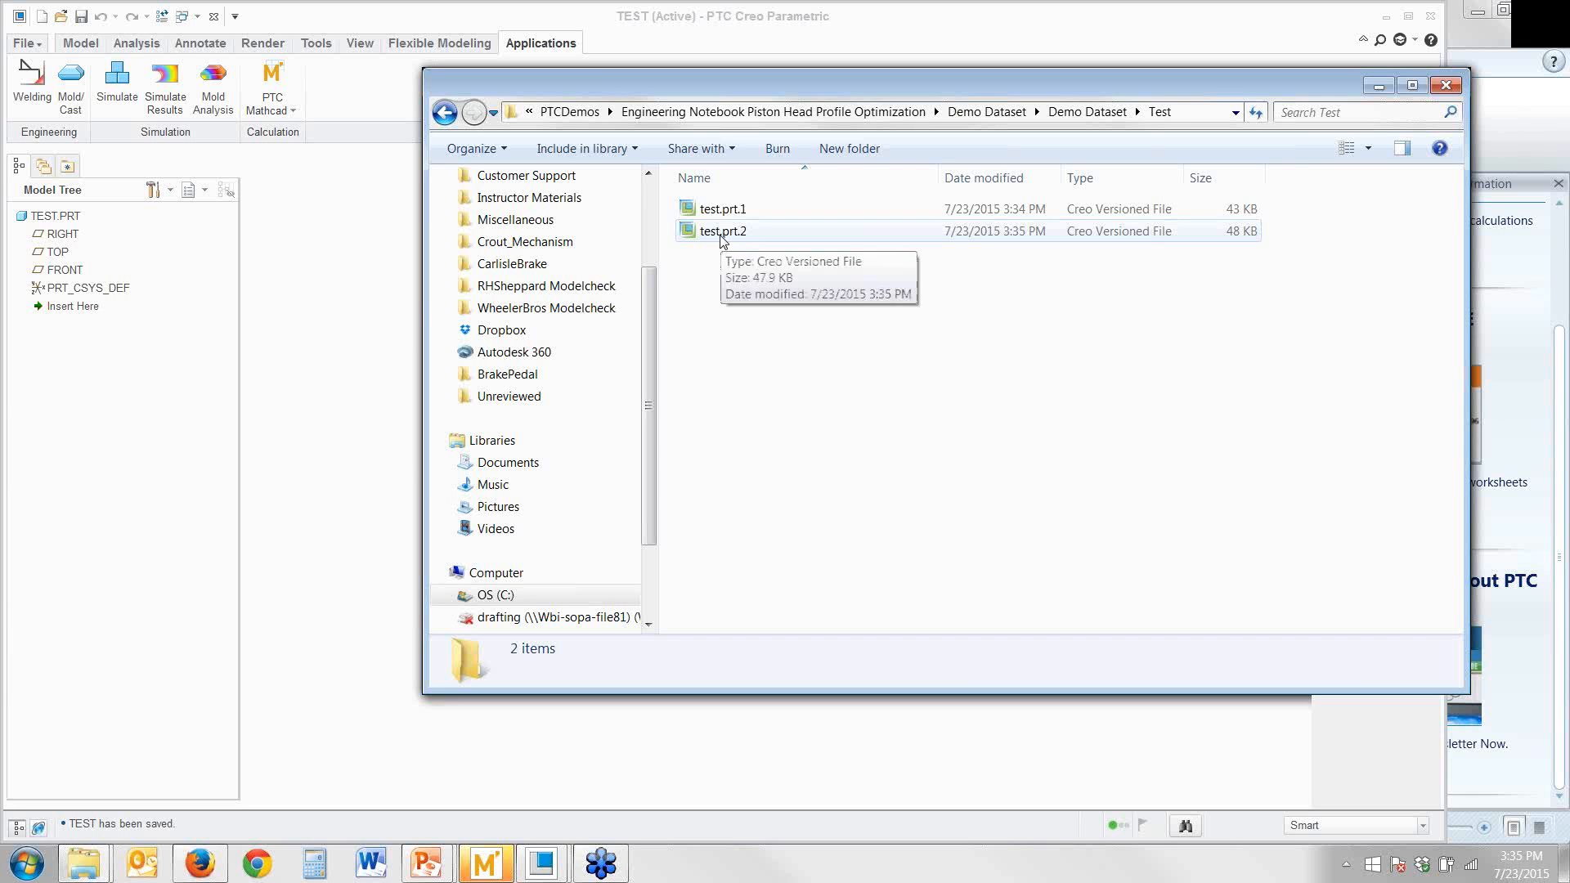
{"action": "left_click", "coordinate": [756, 235]}
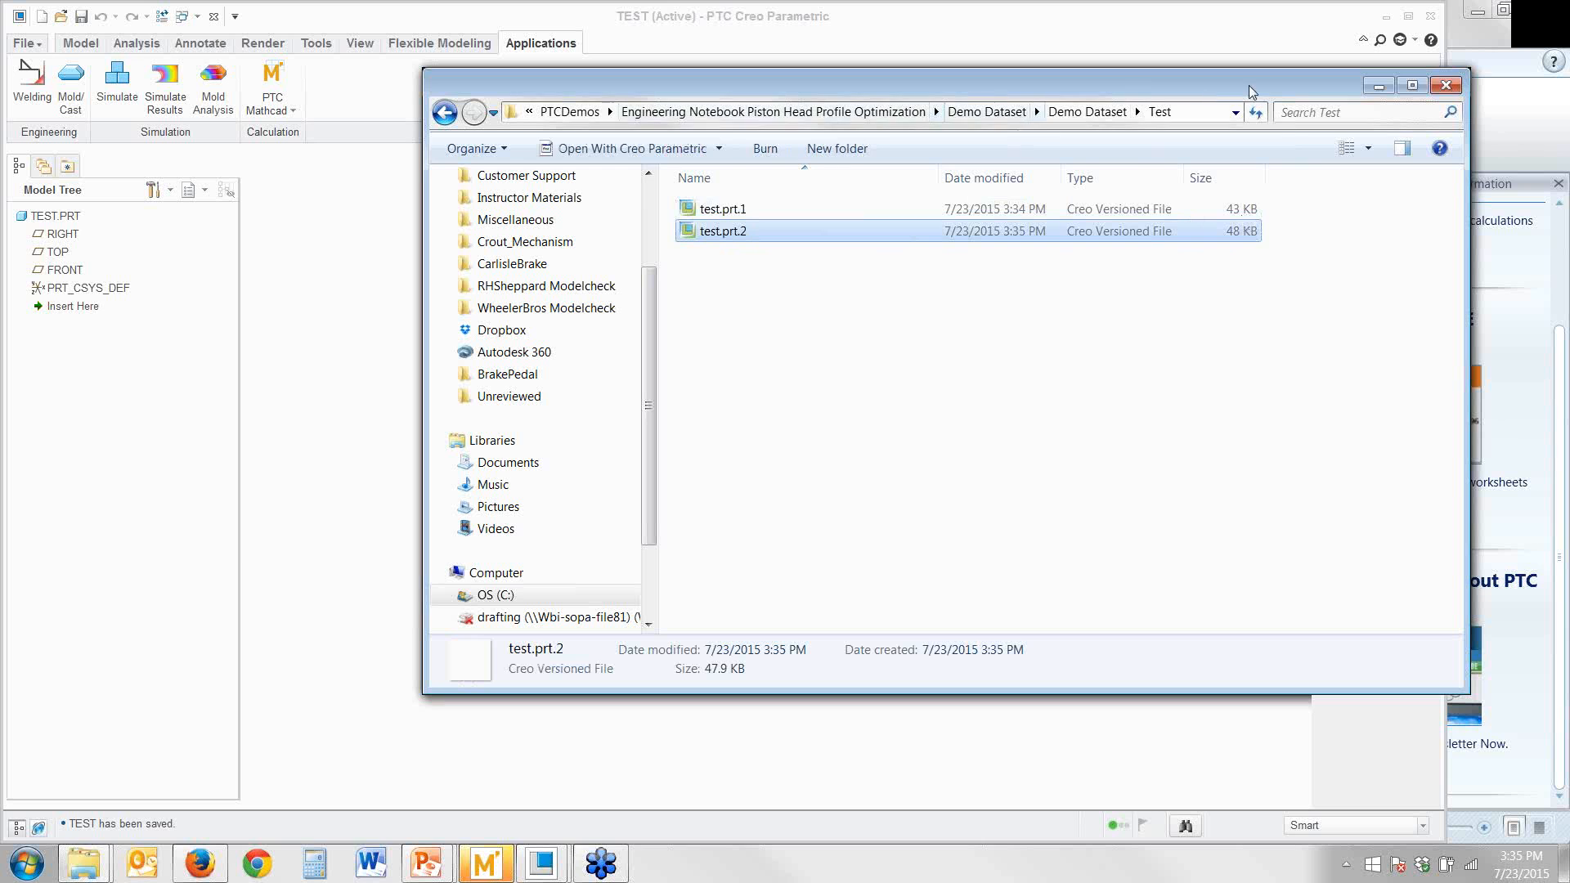
{"action": "left_click", "coordinate": [1263, 49]}
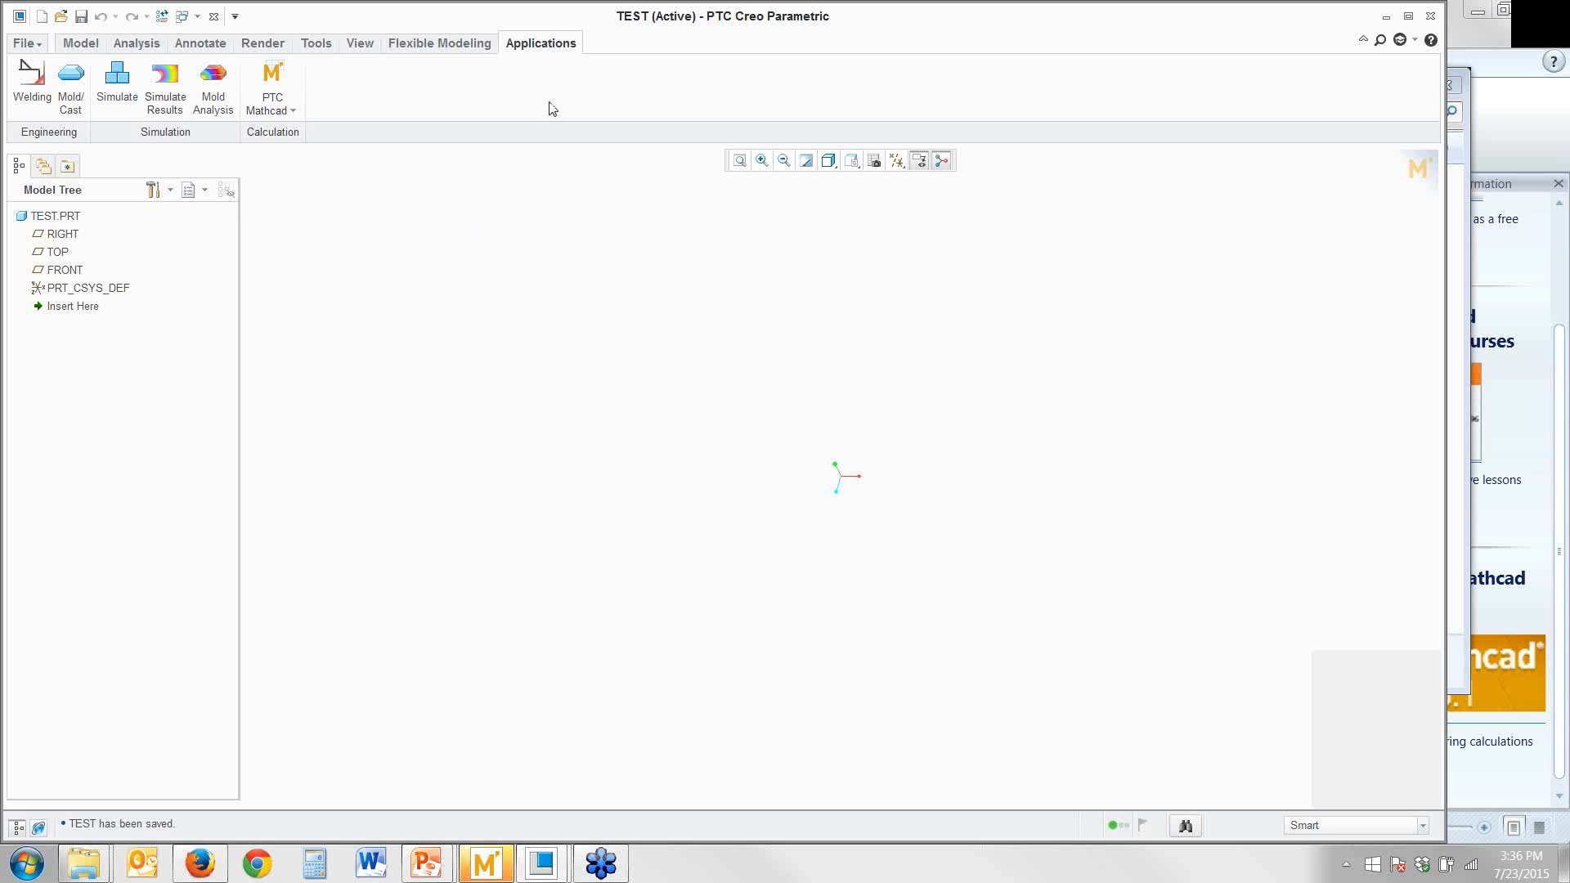
Open the TEST part's embedded worksheet in PTC Mathcad and review the formats available for saving it as a separate file
{"action": "left_click", "coordinate": [276, 111]}
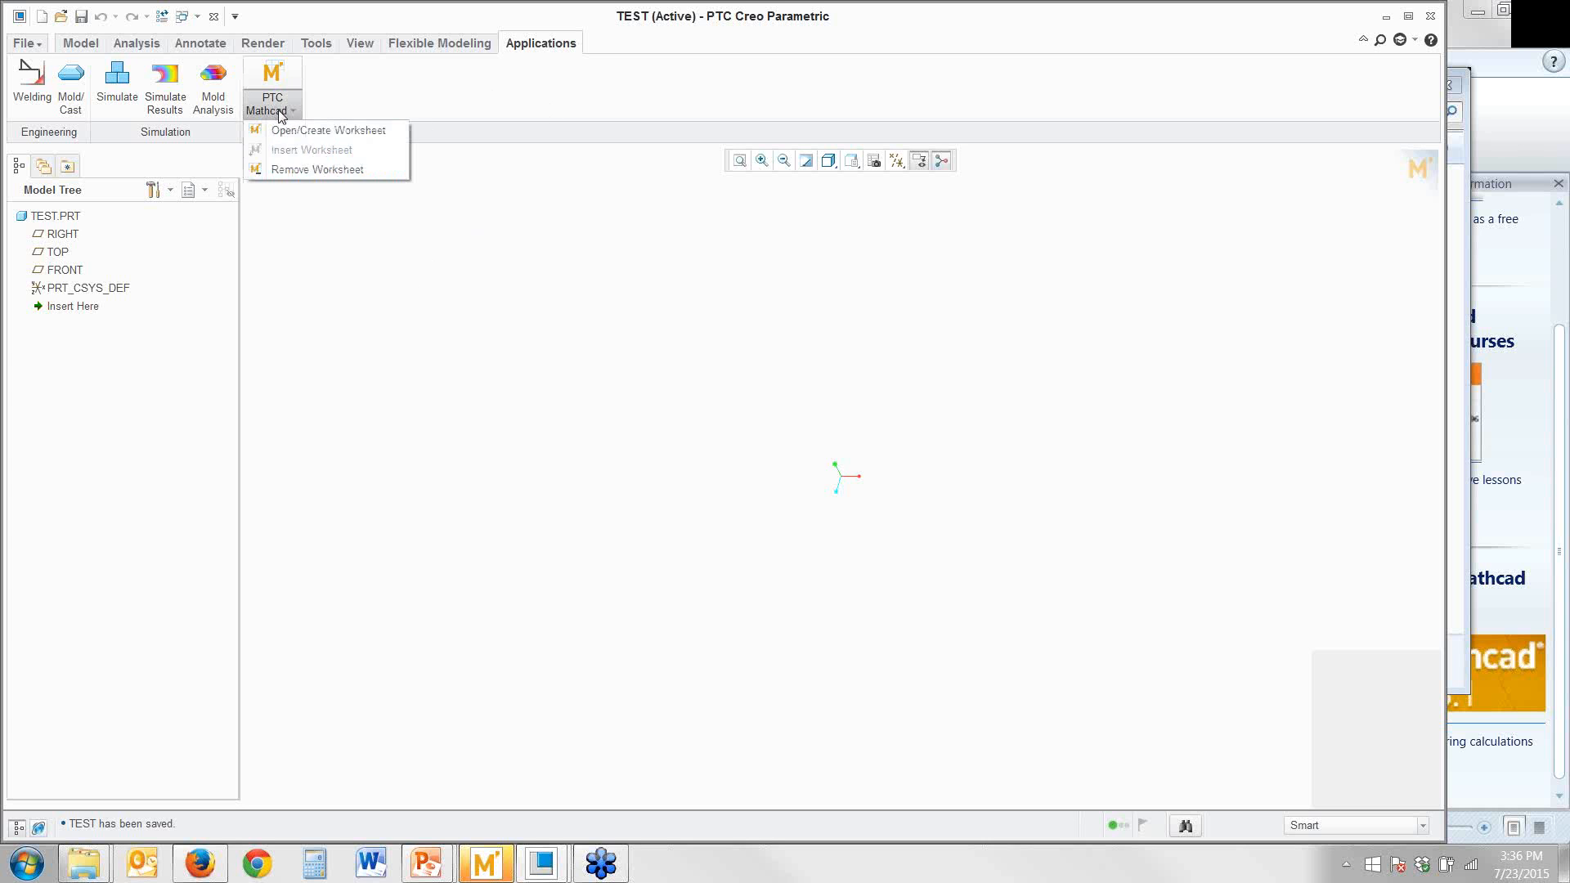
{"action": "left_click", "coordinate": [330, 242]}
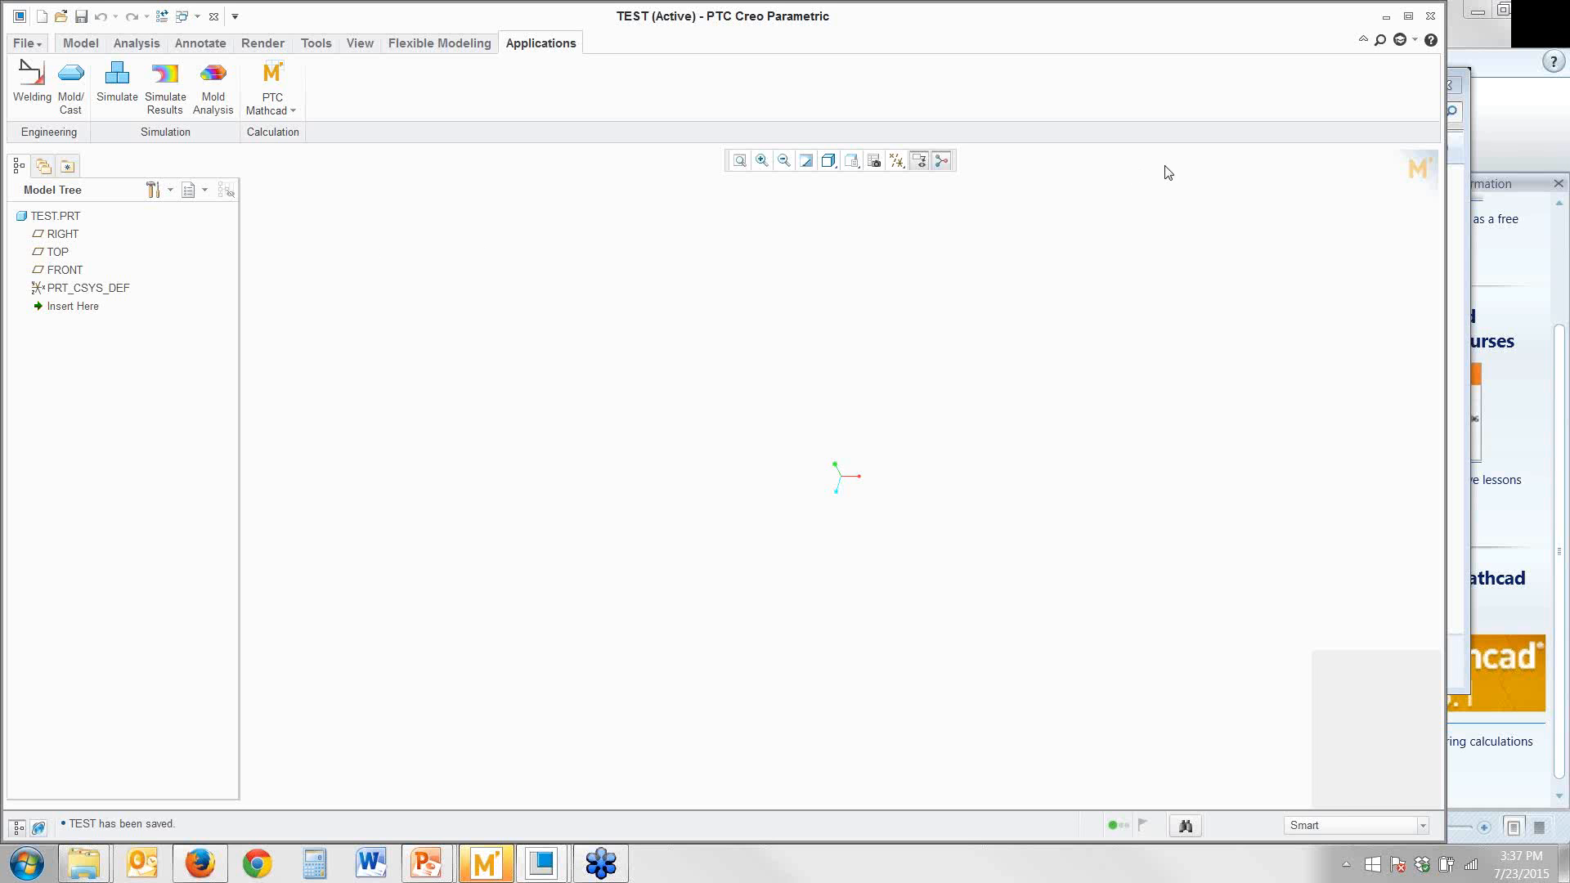
{"action": "left_click", "coordinate": [1418, 170]}
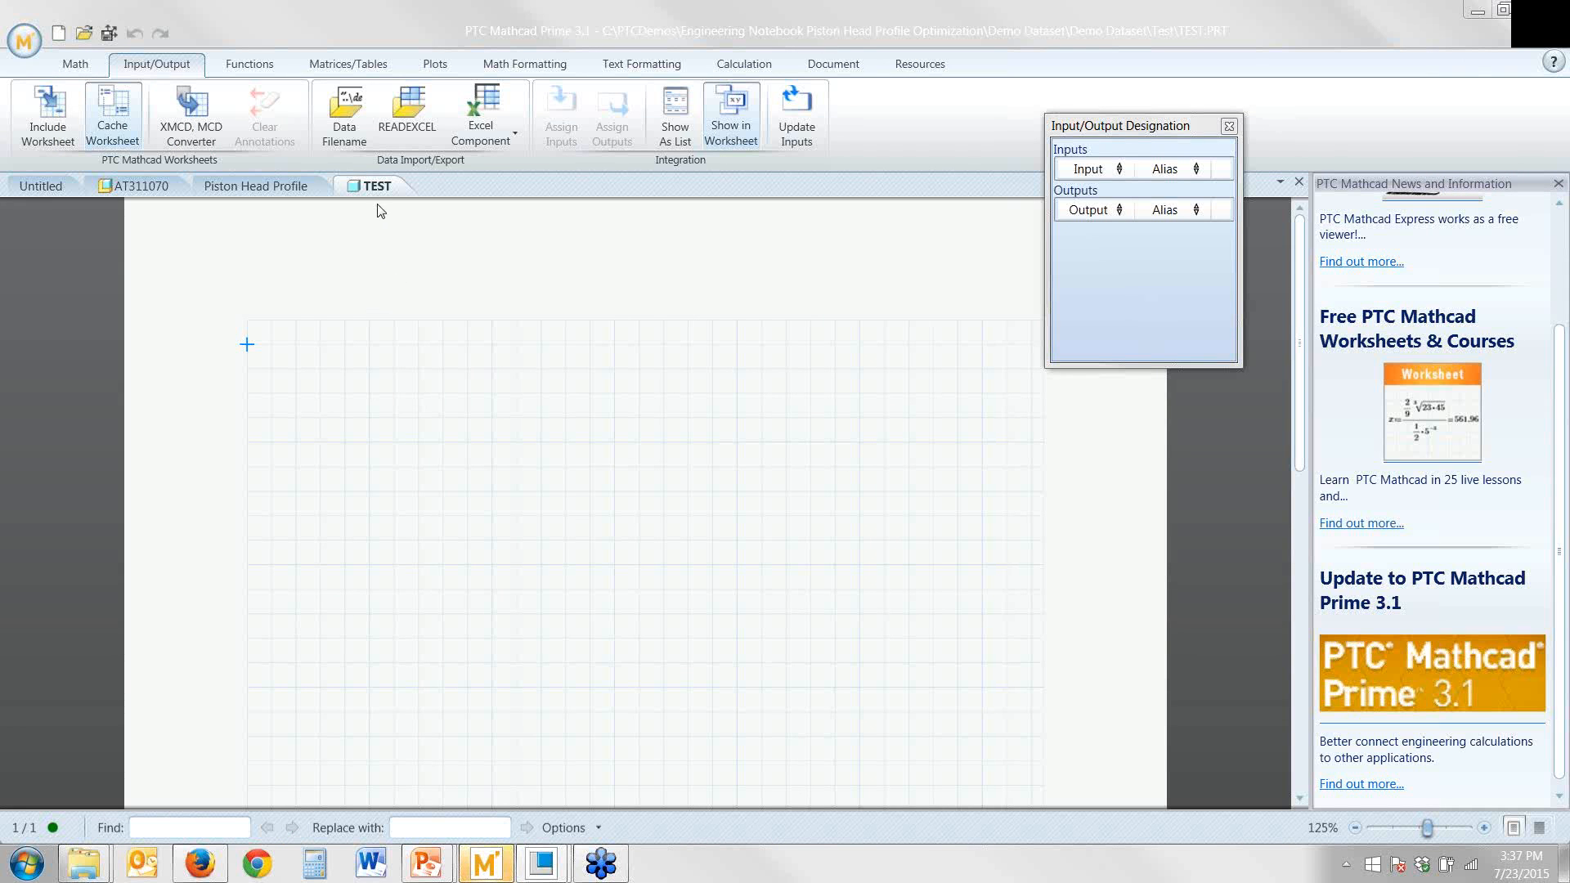
{"action": "left_click", "coordinate": [25, 39]}
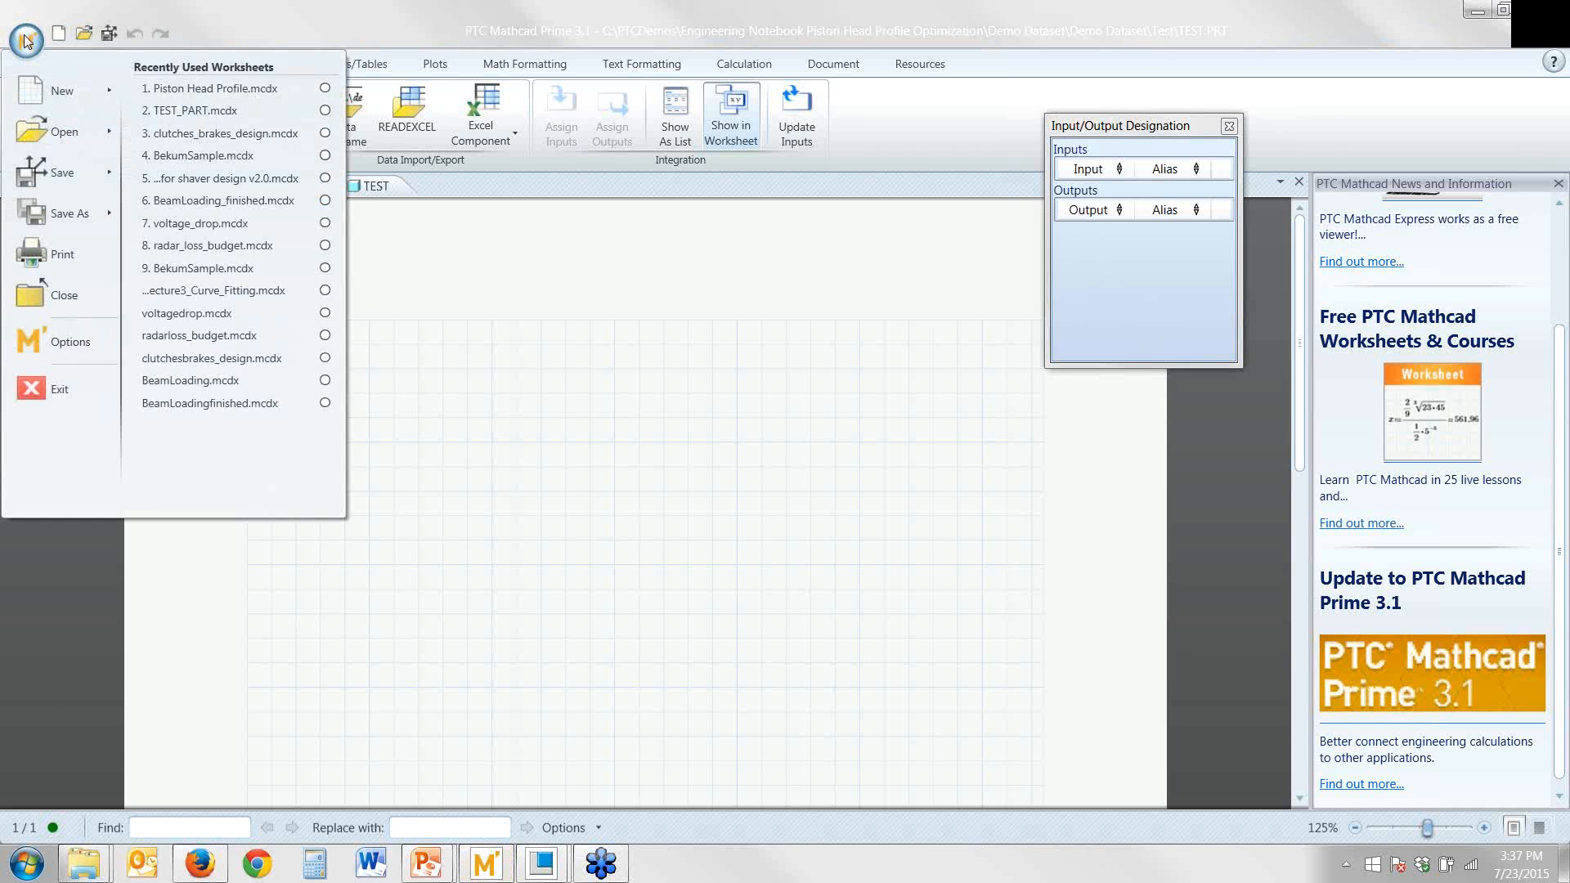
{"action": "mouse_move", "coordinate": [85, 227]}
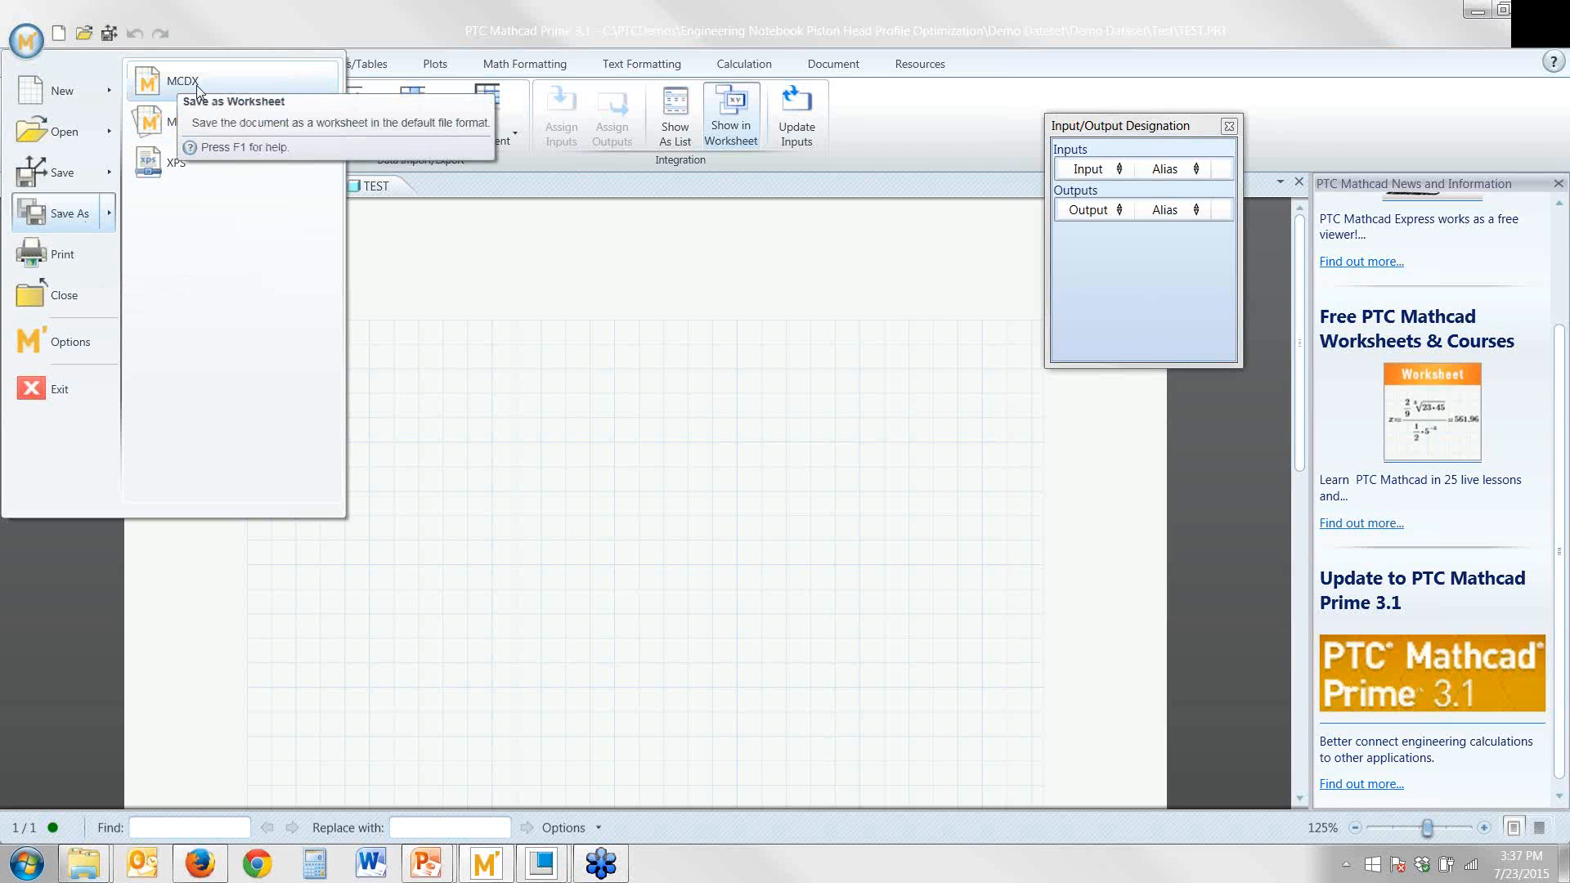
{"action": "left_click", "coordinate": [400, 293]}
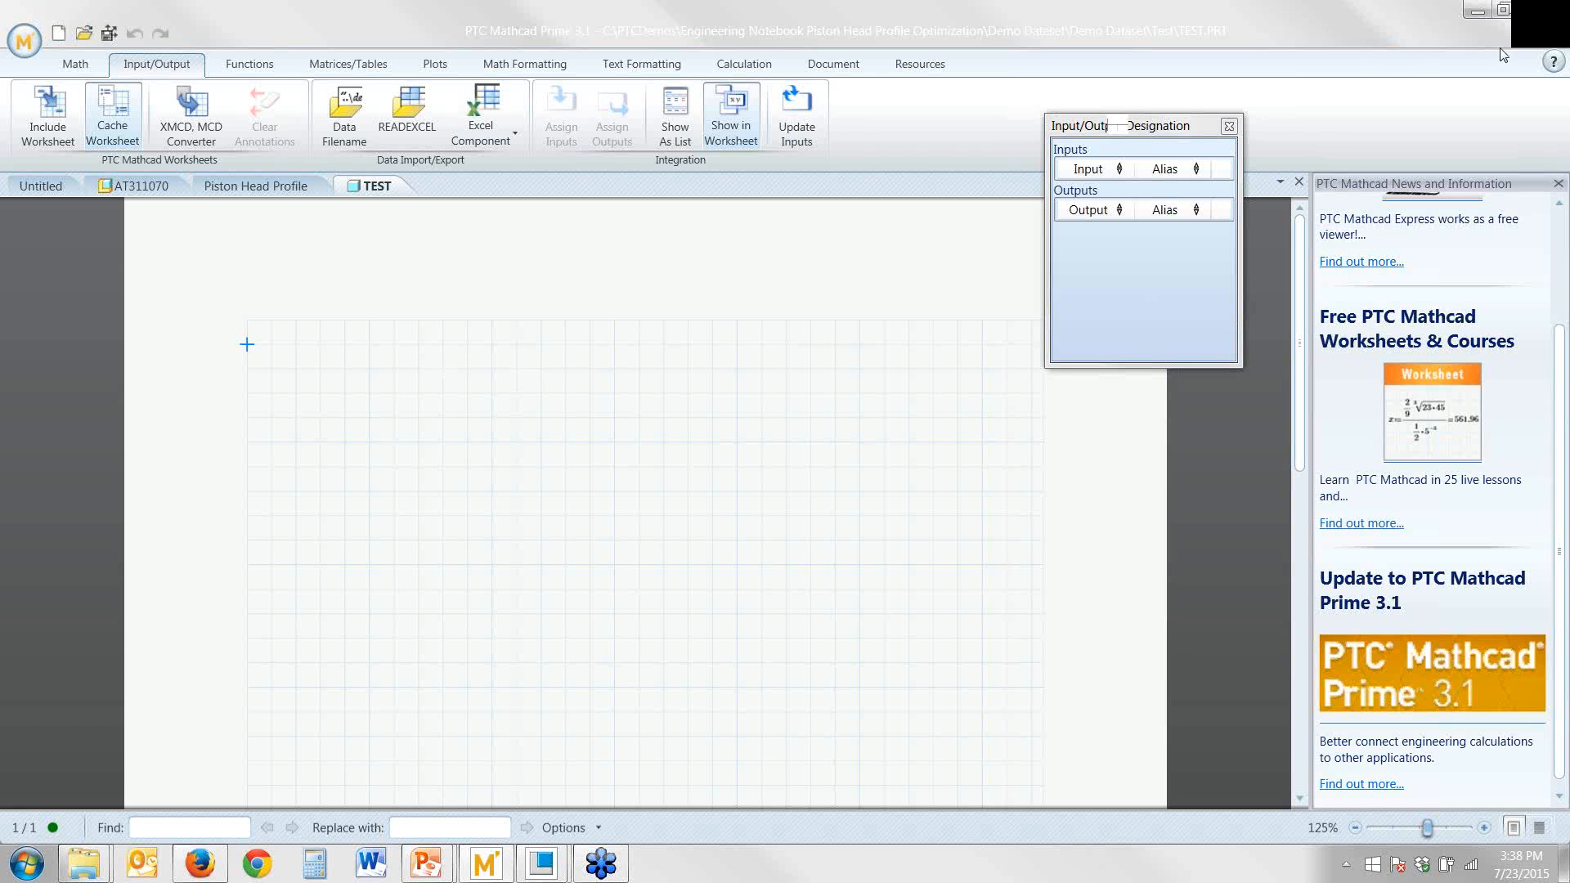
{"action": "left_click", "coordinate": [1552, 44]}
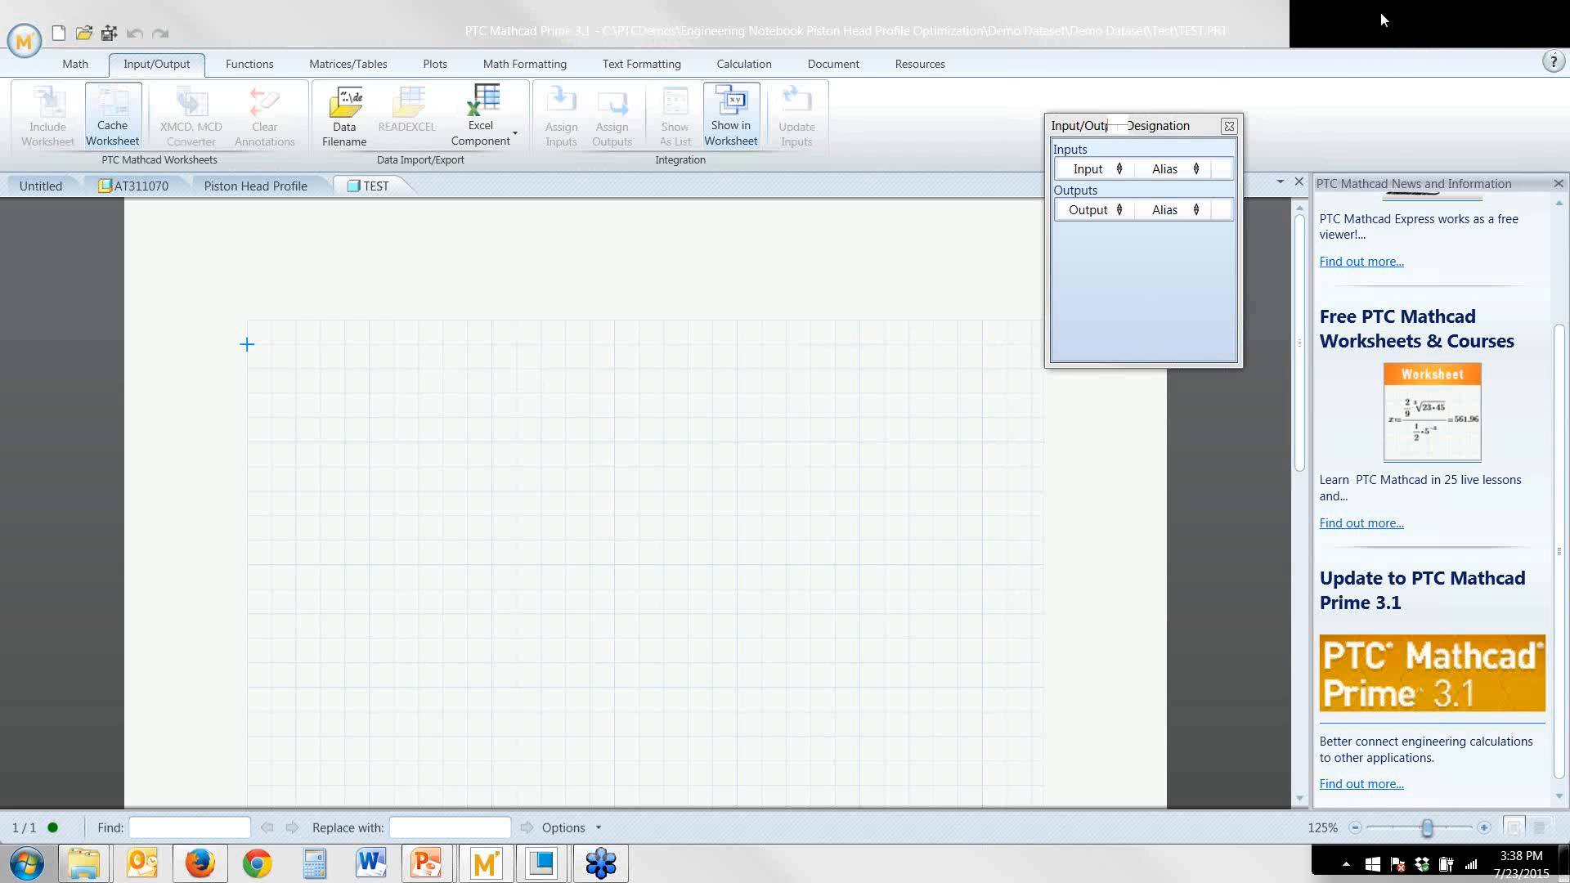